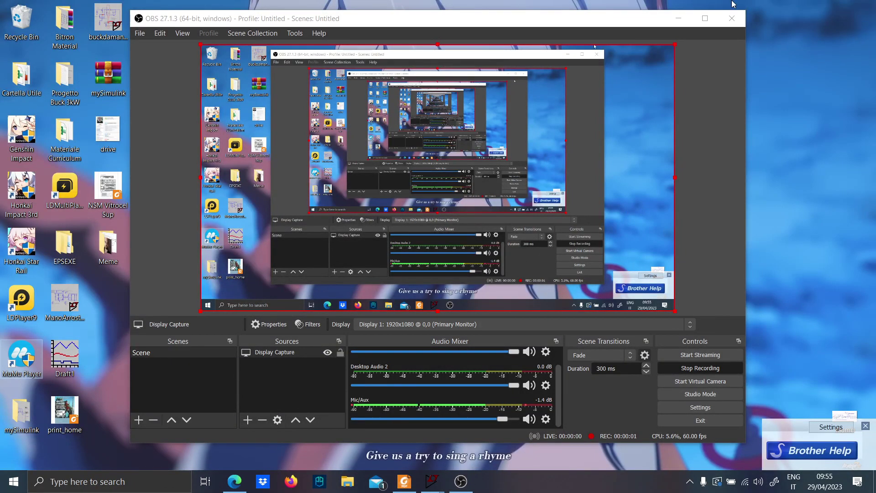
Switch to Paint and sketch a black voltage source with plus and minus marks, leads and a square pulse beside it
left_click(679, 18)
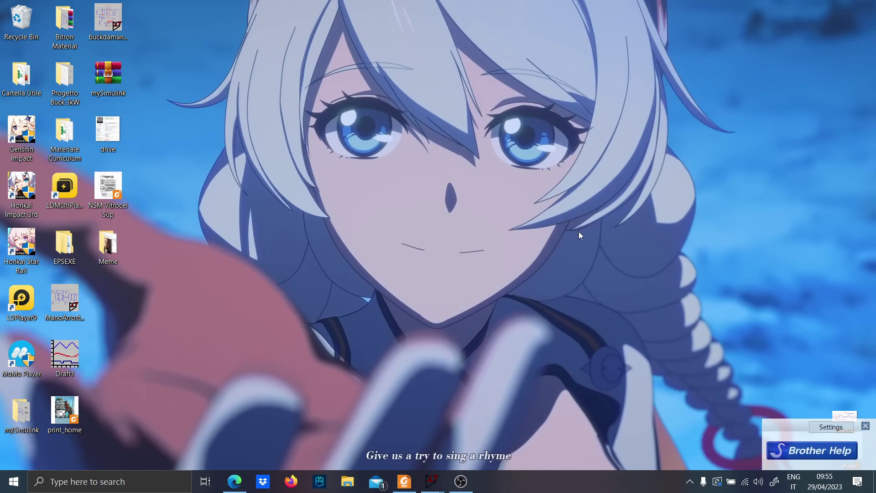
mouse_move(432, 482)
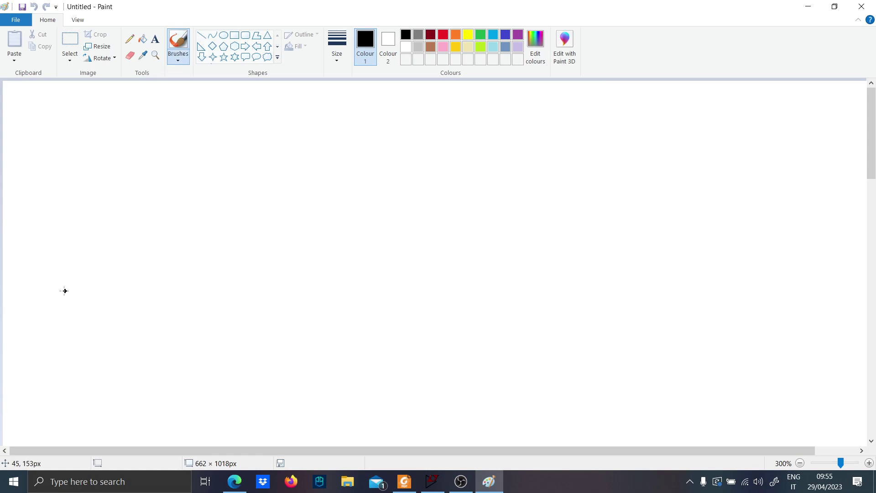
mouse_move(50, 292)
left_mouse_down()
mouse_move(130, 319)
mouse_move(49, 292)
mouse_move(92, 307)
mouse_move(85, 313)
left_mouse_up()
mouse_move(83, 320)
left_mouse_down()
mouse_move(104, 319)
mouse_move(91, 359)
left_mouse_up()
left_click_drag(90, 264, 94, 241)
mouse_move(146, 343)
left_mouse_down()
mouse_move(184, 343)
mouse_move(214, 287)
mouse_move(218, 335)
mouse_move(242, 342)
left_mouse_up()
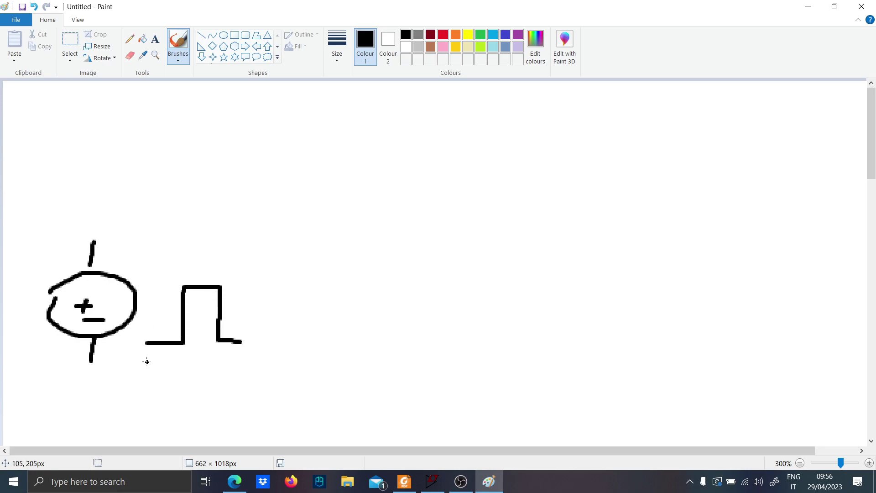
Label the square pulse's low level 0 and its high level 3.3V
mouse_move(147, 362)
left_mouse_down()
mouse_move(161, 362)
mouse_move(149, 354)
left_mouse_up()
mouse_move(193, 259)
left_mouse_down()
mouse_move(189, 276)
mouse_move(215, 262)
mouse_move(211, 276)
left_mouse_up()
left_click(203, 277)
mouse_move(218, 265)
left_mouse_down()
mouse_move(225, 276)
mouse_move(234, 260)
left_mouse_up()
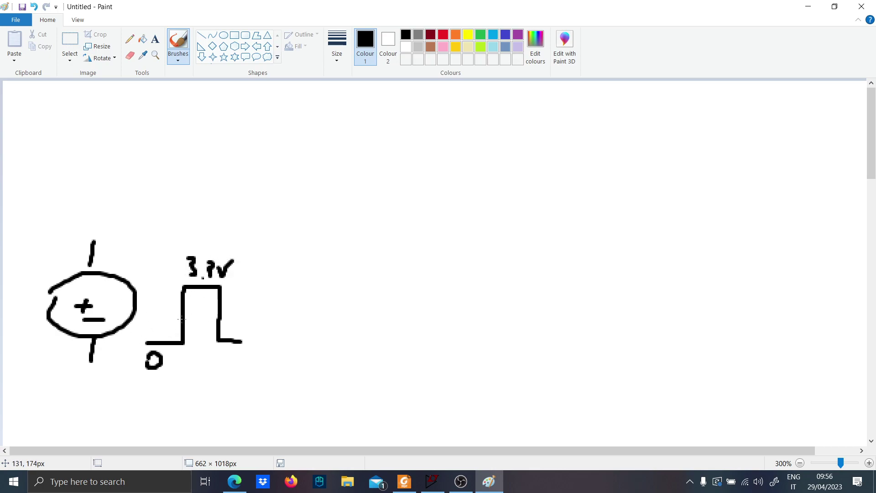
Wire the source to the gate of a black MOSFET and sketch an inverted pulse labelled 15V and 0 beside its drain
mouse_move(93, 238)
left_mouse_down()
mouse_move(92, 200)
mouse_move(270, 200)
mouse_move(331, 189)
mouse_move(322, 234)
left_mouse_up()
left_click_drag(349, 192, 364, 264)
left_click_drag(350, 194, 377, 150)
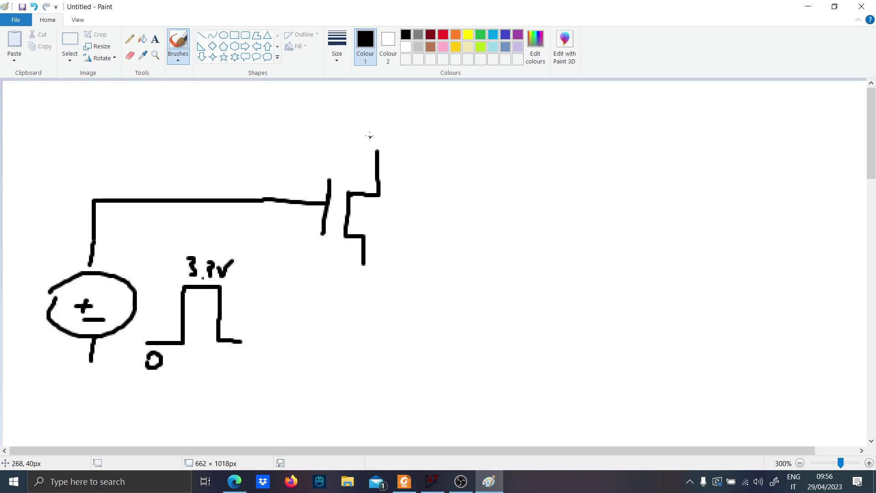
left_click_drag(378, 151, 378, 118)
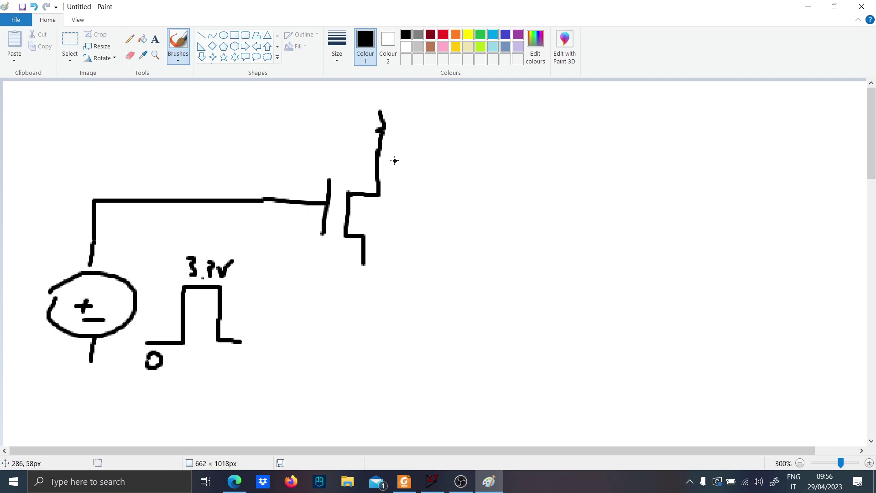
mouse_move(394, 160)
left_mouse_down()
mouse_move(437, 160)
mouse_move(415, 151)
left_mouse_up()
mouse_move(433, 135)
left_mouse_down()
mouse_move(425, 150)
mouse_move(450, 138)
mouse_move(437, 196)
mouse_move(507, 196)
mouse_move(487, 171)
mouse_move(517, 166)
left_mouse_up()
Draw a two-transistor push-pull stage in red, fed from the MOSFET's drain, with upper and lower supply lines
left_click(443, 34)
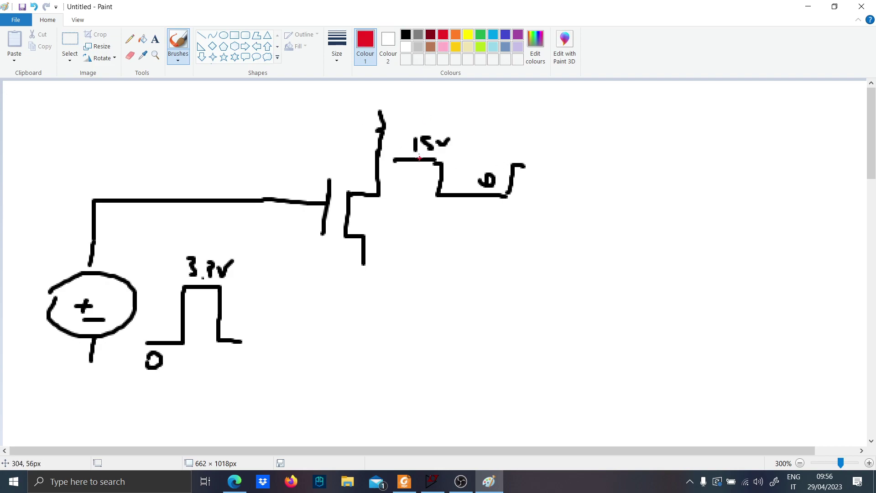
mouse_move(375, 165)
left_mouse_down()
mouse_move(639, 171)
mouse_move(640, 196)
left_mouse_up()
mouse_move(643, 167)
left_mouse_down()
mouse_move(694, 137)
mouse_move(699, 115)
mouse_move(734, 95)
mouse_move(773, 103)
left_mouse_up()
left_click_drag(746, 123, 776, 137)
mouse_move(647, 172)
left_mouse_down()
mouse_move(683, 203)
mouse_move(734, 205)
mouse_move(739, 222)
mouse_move(768, 179)
mouse_move(739, 203)
mouse_move(771, 211)
mouse_move(773, 232)
left_mouse_up()
left_click_drag(768, 179, 772, 135)
left_click_drag(771, 86, 647, 86)
mouse_move(773, 232)
left_mouse_down()
mouse_move(772, 262)
mouse_move(814, 258)
left_mouse_up()
Sketch a green Ig current graph below the push-pull stage with a narrow spike, an arrow pointing to it and the label 1A
left_click(481, 39)
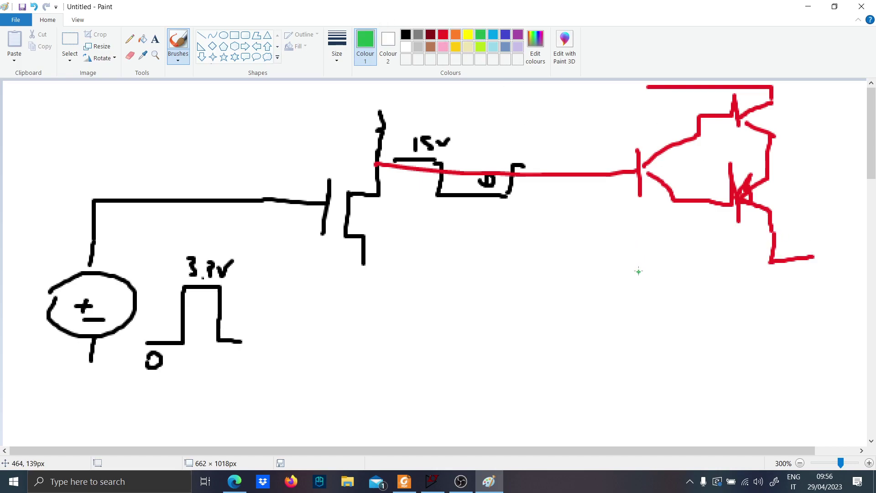
left_click_drag(623, 239, 611, 316)
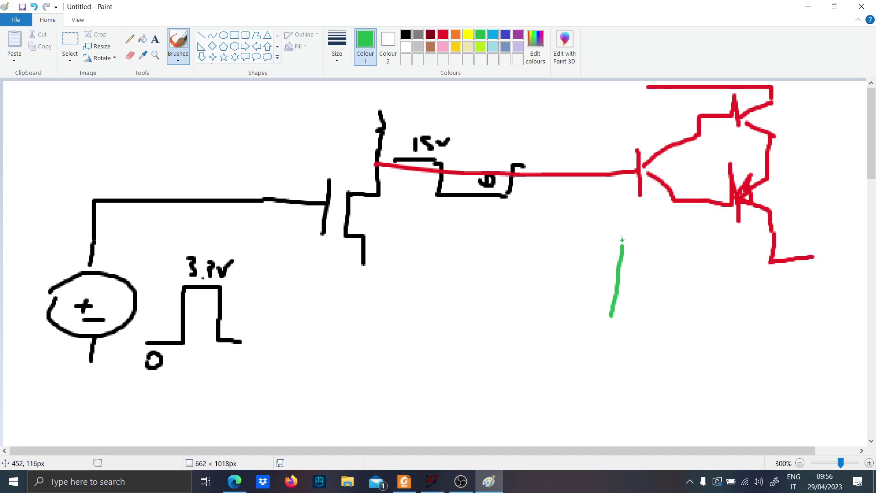
left_click_drag(623, 240, 599, 252)
mouse_move(624, 239)
left_mouse_down()
mouse_move(626, 252)
mouse_move(644, 234)
mouse_move(653, 255)
left_mouse_up()
mouse_move(612, 315)
left_mouse_down()
mouse_move(769, 313)
mouse_move(642, 311)
mouse_move(673, 226)
mouse_move(687, 314)
mouse_move(735, 318)
left_mouse_up()
mouse_move(724, 260)
left_mouse_down()
mouse_move(685, 282)
mouse_move(695, 286)
left_mouse_up()
left_click_drag(692, 231, 693, 248)
mouse_move(696, 250)
left_mouse_down()
mouse_move(705, 231)
mouse_move(714, 250)
left_mouse_up()
left_click_drag(700, 245, 709, 245)
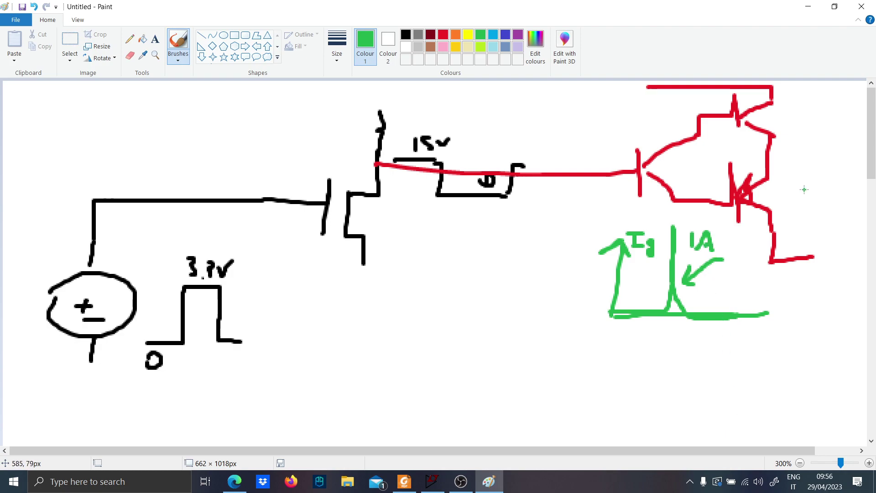
Draw a green MOSFET with its gate wired to the push-pull output and mark the base of the current spike in orange
left_click_drag(771, 167, 840, 163)
mouse_move(841, 144)
left_mouse_down()
mouse_move(841, 184)
mouse_move(865, 182)
left_mouse_up()
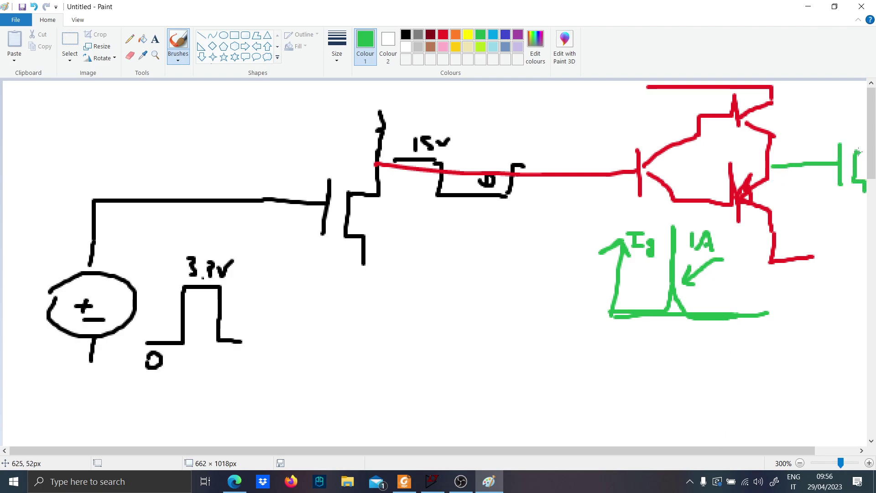
left_click_drag(858, 152, 861, 132)
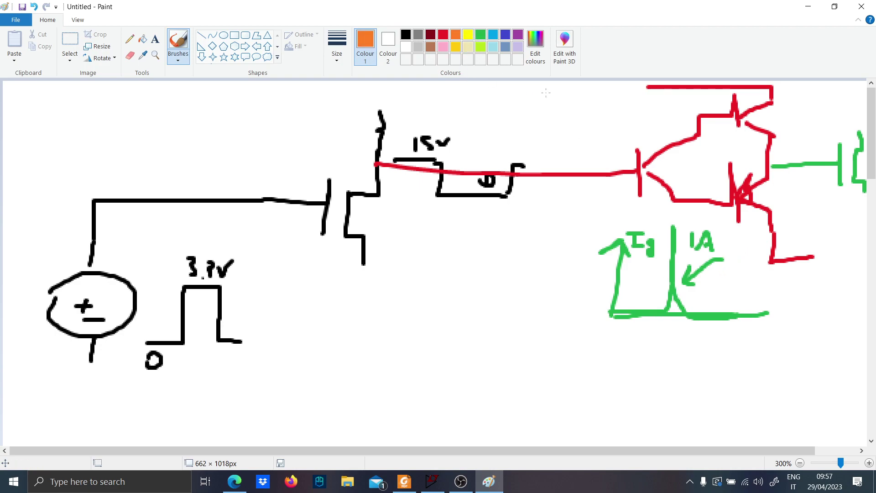
left_click_drag(696, 296, 668, 302)
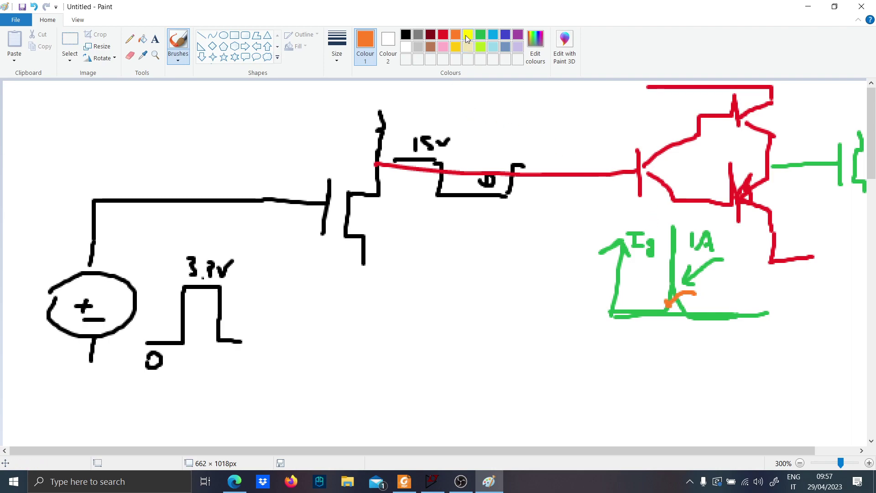
Extend the green MOSFET's source downward in blue and end the line with a node dot
left_click(506, 35)
left_click_drag(631, 450, 673, 450)
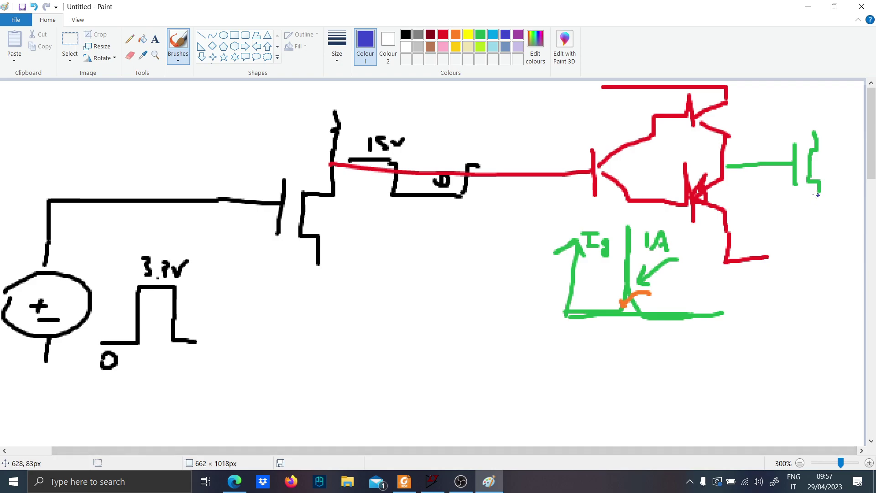
left_click_drag(818, 195, 818, 228)
Sketch a separate blue MOSFET with grounded source in the empty area below, with a triangular driver ahead of its gate
scroll(397, 364, "down", 2)
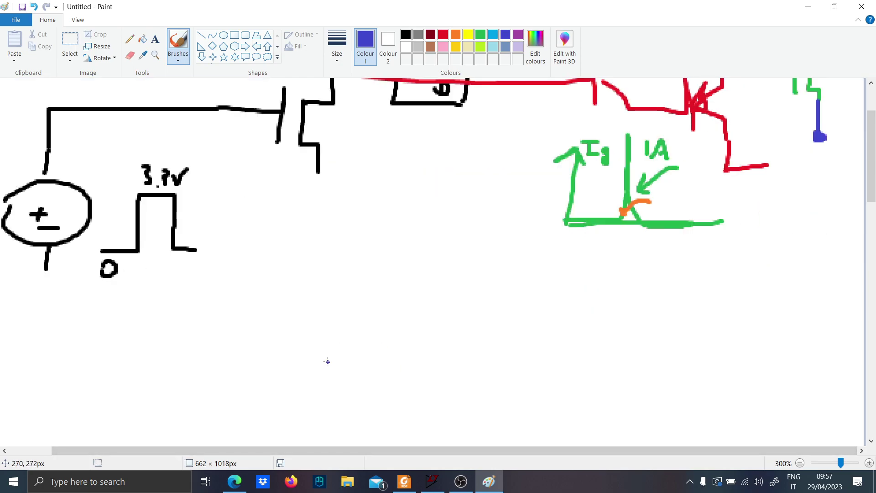
mouse_move(304, 385)
left_mouse_down()
mouse_move(361, 341)
mouse_move(361, 392)
left_mouse_up()
mouse_move(382, 335)
left_mouse_down()
mouse_move(378, 385)
mouse_move(406, 417)
mouse_move(421, 415)
mouse_move(405, 300)
left_mouse_up()
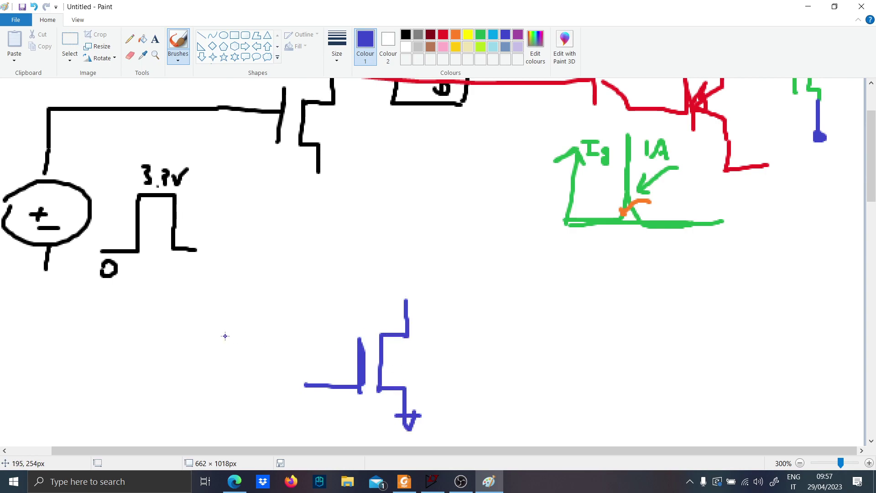
mouse_move(242, 327)
left_mouse_down()
mouse_move(235, 415)
mouse_move(313, 385)
mouse_move(236, 419)
left_mouse_up()
left_click_drag(232, 386, 181, 387)
Draw a purple capacitor labelled CBS between the push-pull stage's upper supply line and the source node
scroll(384, 348, "up", 2)
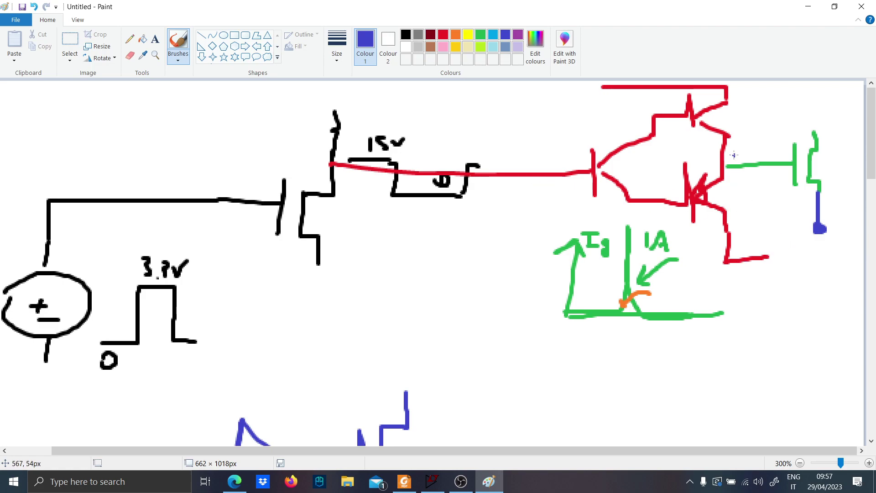
left_click(518, 34)
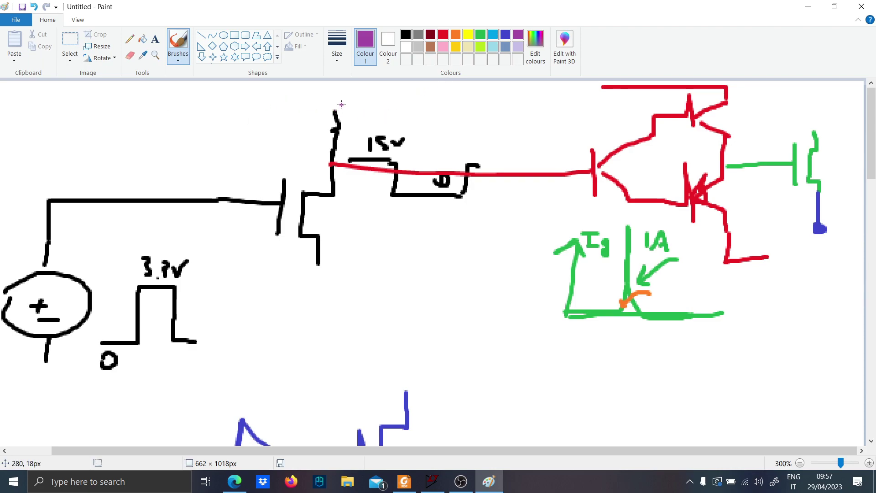
mouse_move(342, 104)
left_mouse_down()
mouse_move(525, 104)
mouse_move(519, 119)
mouse_move(582, 129)
left_mouse_up()
mouse_move(495, 140)
left_mouse_down()
mouse_move(575, 140)
mouse_move(536, 242)
mouse_move(825, 240)
mouse_move(704, 264)
left_mouse_up()
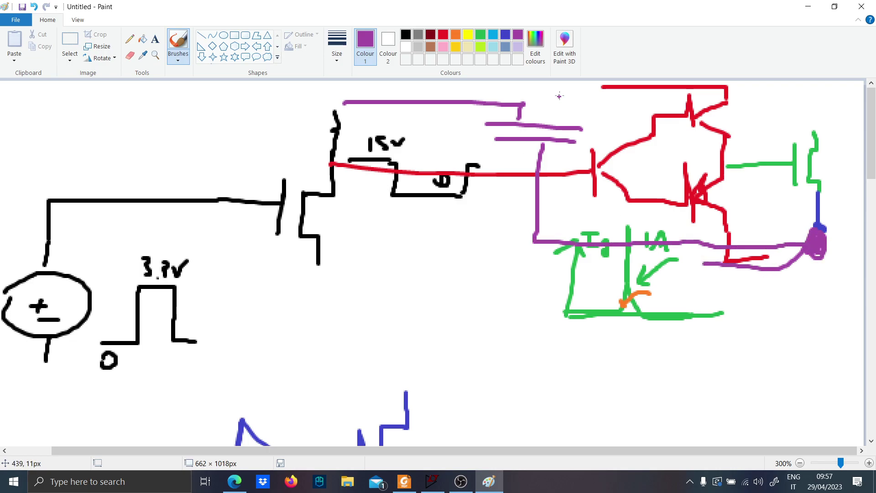
mouse_move(572, 96)
left_mouse_down()
mouse_move(575, 109)
mouse_move(594, 114)
left_mouse_up()
left_click_drag(521, 102, 597, 85)
Draw a purple voltage source feeding the capacitor's supply line through a diode and a resistor
mouse_move(80, 130)
left_mouse_down()
mouse_move(73, 147)
mouse_move(85, 115)
mouse_move(105, 114)
left_mouse_up()
left_click_drag(95, 110, 104, 128)
left_click_drag(92, 155, 93, 168)
mouse_move(113, 99)
left_mouse_down()
mouse_move(172, 94)
mouse_move(199, 116)
left_mouse_up()
left_click_drag(208, 82, 208, 120)
mouse_move(246, 83)
left_mouse_down()
mouse_move(228, 128)
mouse_move(263, 83)
mouse_move(293, 110)
mouse_move(349, 106)
left_mouse_up()
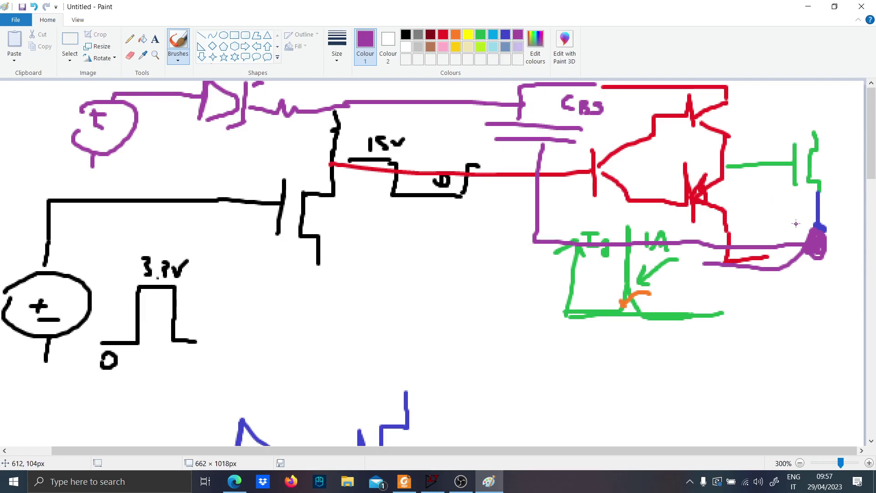
Label the source node S with an arrow toward the gate line, and add a ground symbol under the black MOSFET
left_click_drag(784, 240, 790, 214)
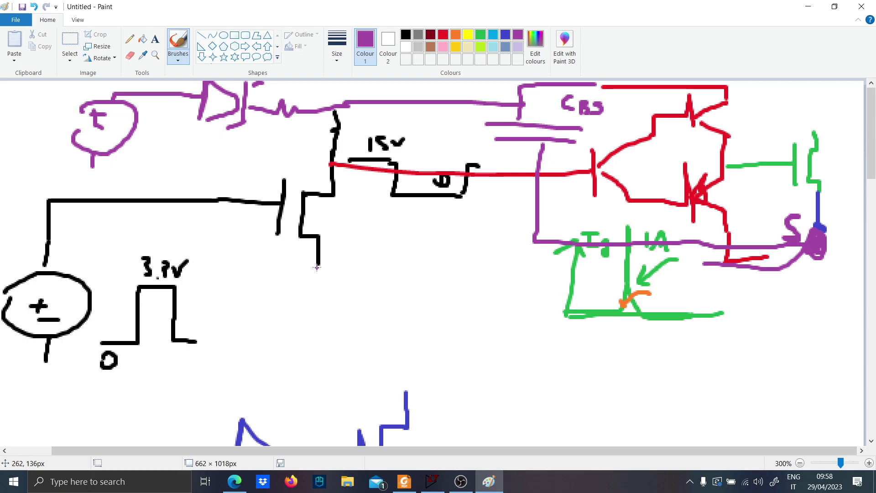
mouse_move(312, 269)
left_mouse_down()
mouse_move(328, 269)
mouse_move(317, 294)
mouse_move(329, 272)
left_mouse_up()
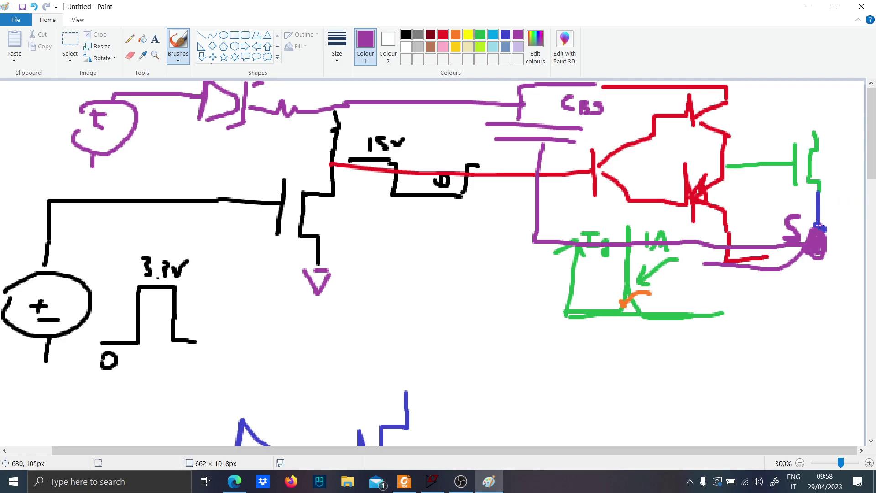
mouse_move(798, 214)
left_mouse_down()
mouse_move(751, 180)
mouse_move(765, 180)
left_mouse_up()
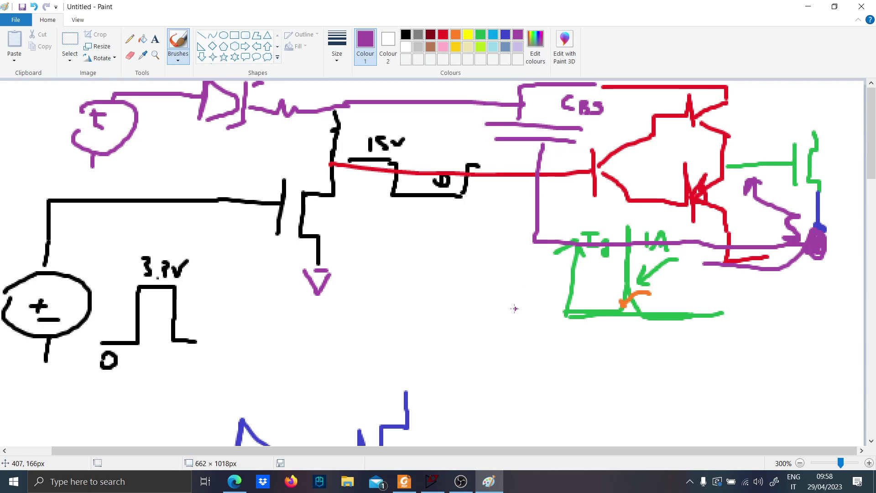
scroll(436, 386, "down", 10)
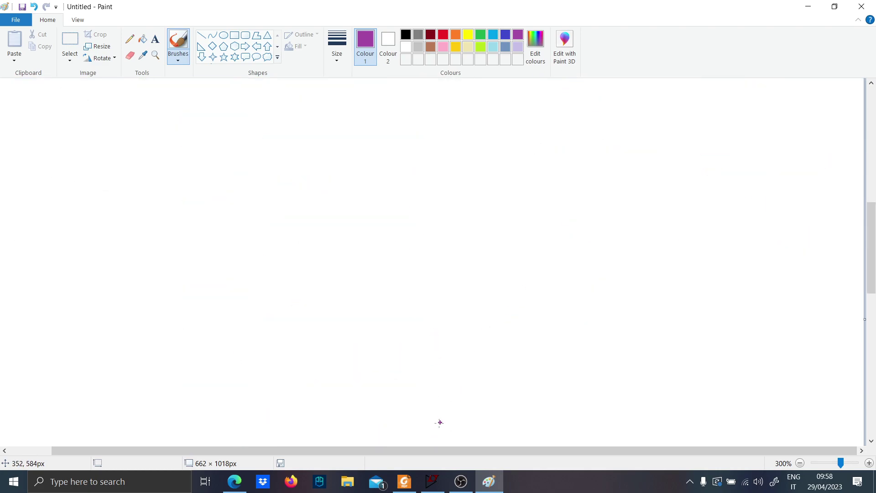
Switch to LTspice and place a voltage source with its negative terminal wired down to a ground symbol
left_click(433, 481)
key("v")
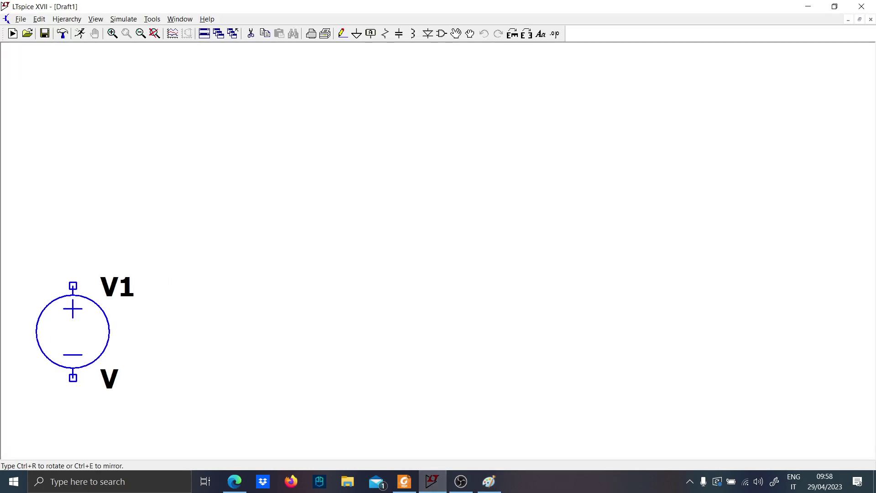
left_click(75, 337)
key("Escape")
key("F3")
left_click(72, 378)
key("Escape")
key("g")
left_click(73, 415)
key("Escape")
Run a wire up from the source's positive terminal and then a short way to the right
key("F3")
left_click(73, 286)
left_click(73, 249)
left_click(110, 249)
key("Escape")
key("Escape")
Rename the voltage source as Pulse
right_click(111, 289)
type("Vi")
key("Return")
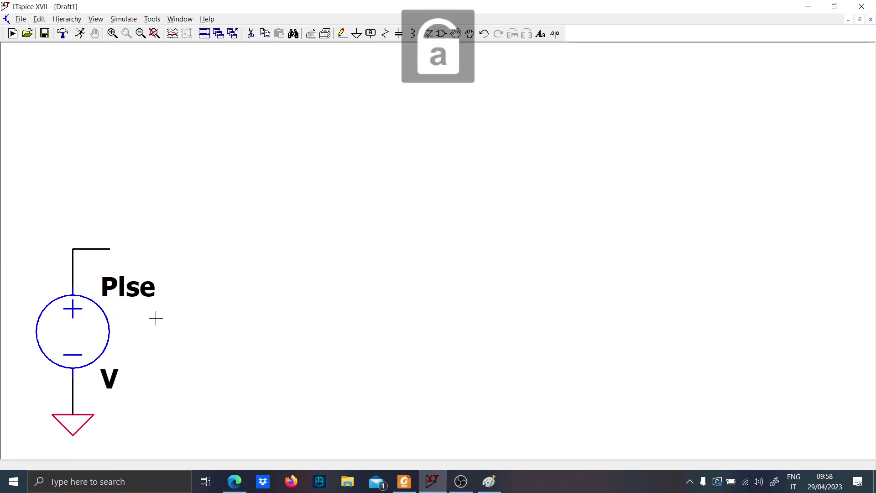
right_click(114, 290)
type("Pulse")
key("Return")
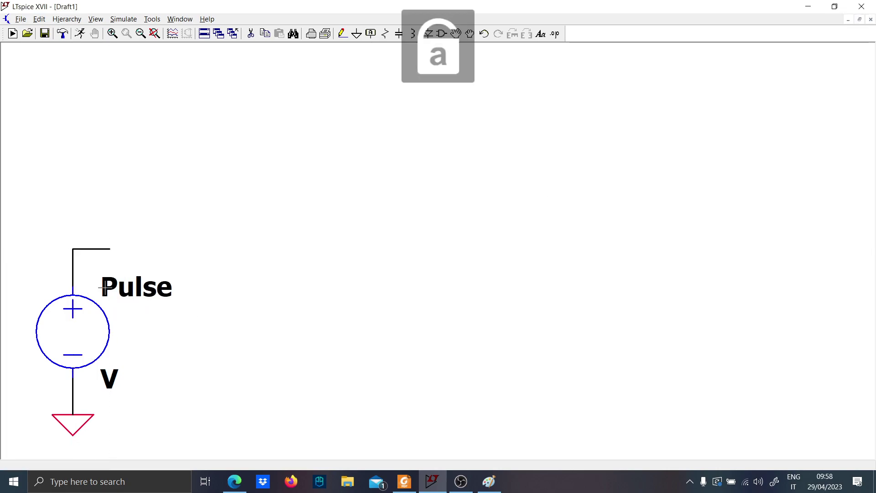
Add the SPICE directives .param D=0.5 and .param Fs=100k and place them beside the source
type("s")
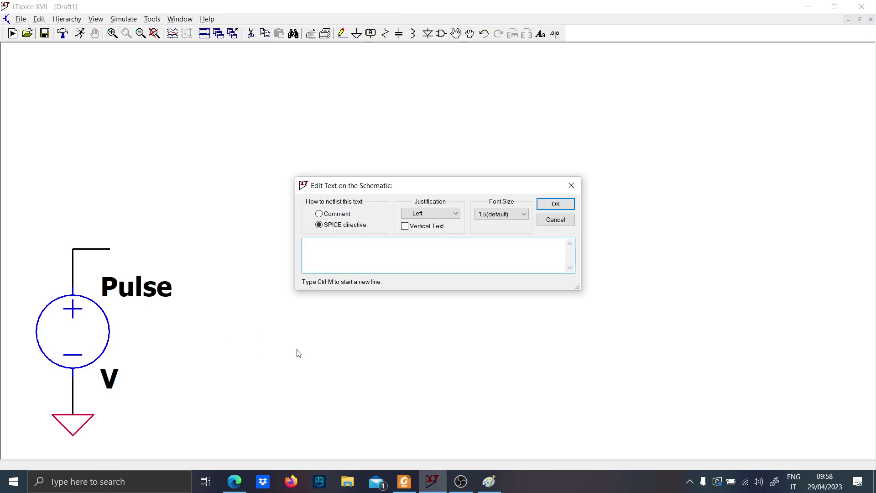
type(".param")
key("Caps_Lock")
type("D")
key("Caps_Lock")
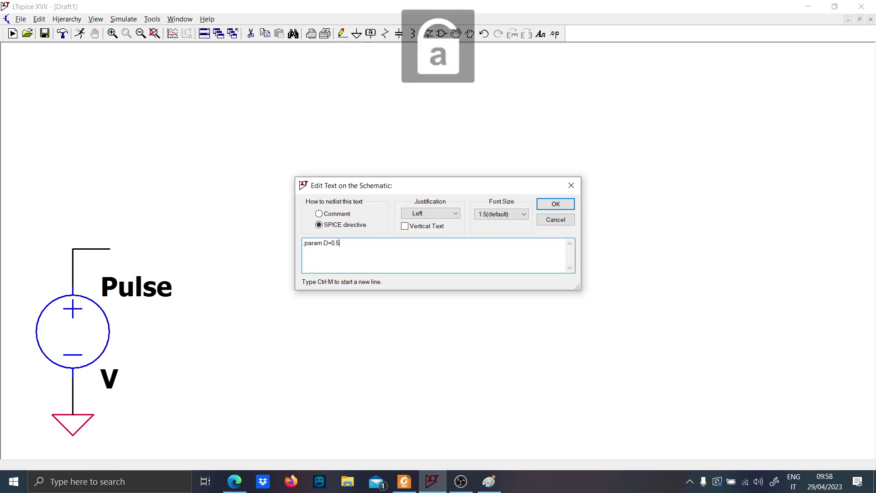
type("=0.5")
key("ctrl+m")
type(".param")
key("Caps_Lock")
type("F")
key("Caps_Lock")
type("s=100k")
key("Return")
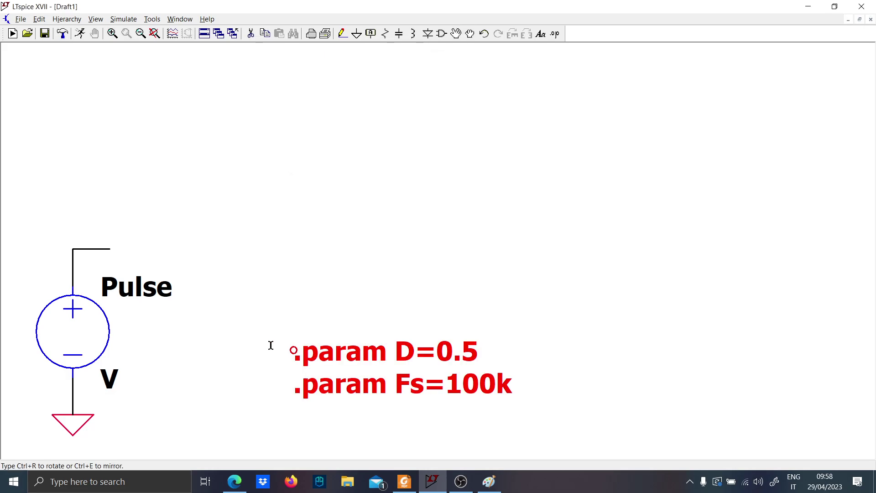
left_click(181, 334)
Give the voltage source a PULSE function with an initial voltage of 0 and an on voltage of 3.3
right_click(84, 339)
left_click(513, 256)
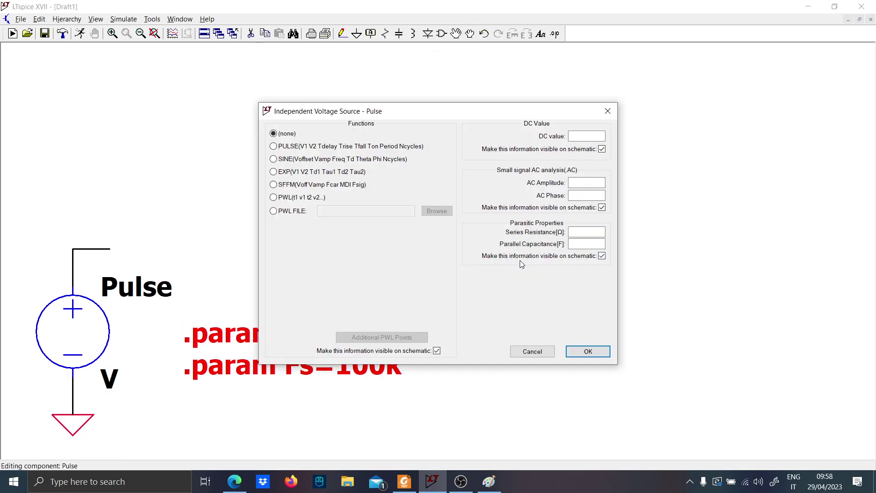
left_click(325, 146)
left_click(409, 237)
type("0")
left_click(409, 249)
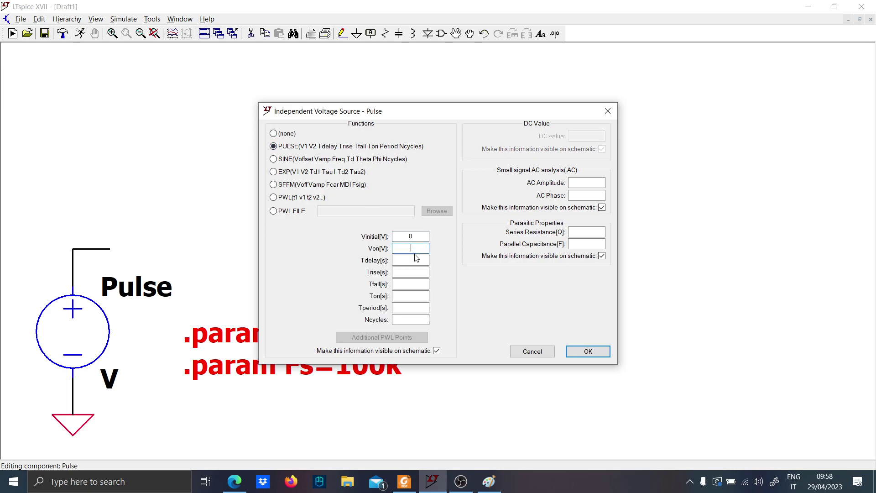
type("3.3")
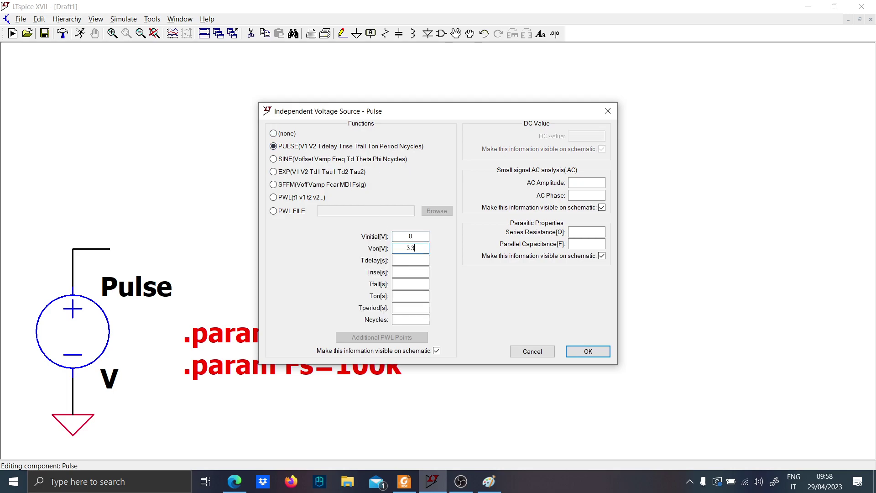
Set the pulse rise and fall times to 10n, on time {D/Fs} and period {1/Fs}, and lower the PULSE text below the directives
left_click(414, 272)
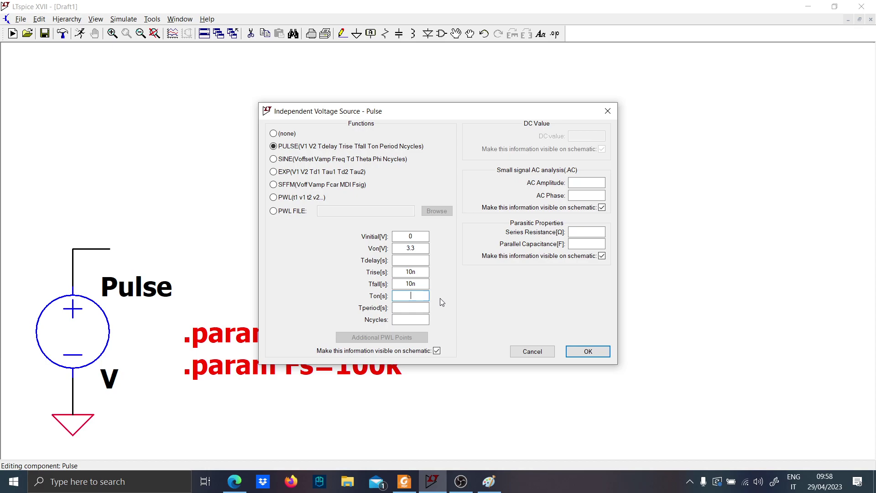
type("{D/")
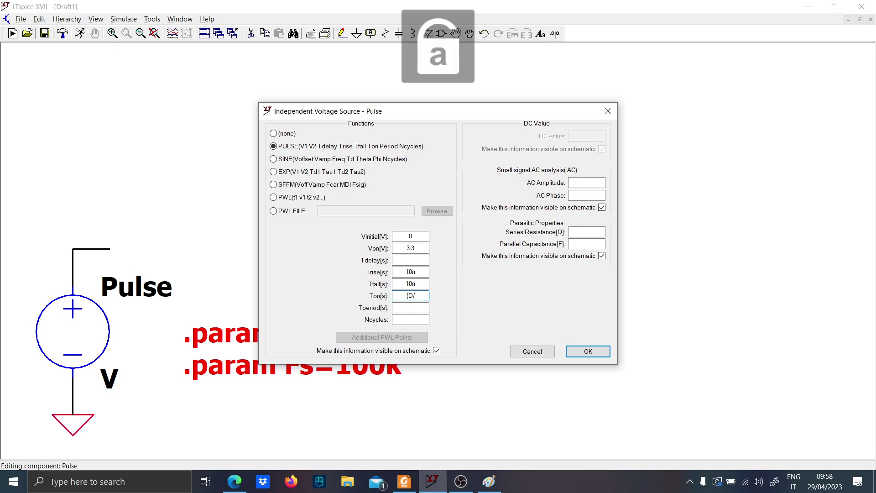
type("Fs}")
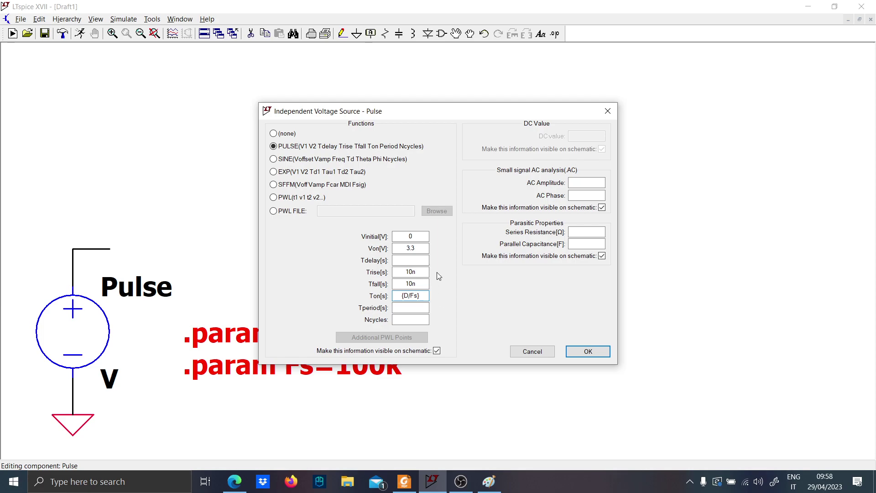
left_click_drag(423, 296, 388, 293)
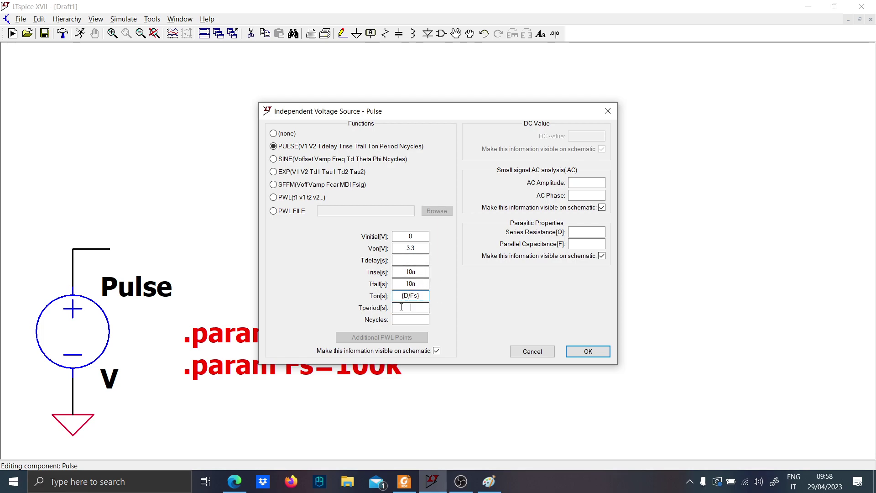
key("BackSpace")
type("1")
key("Return")
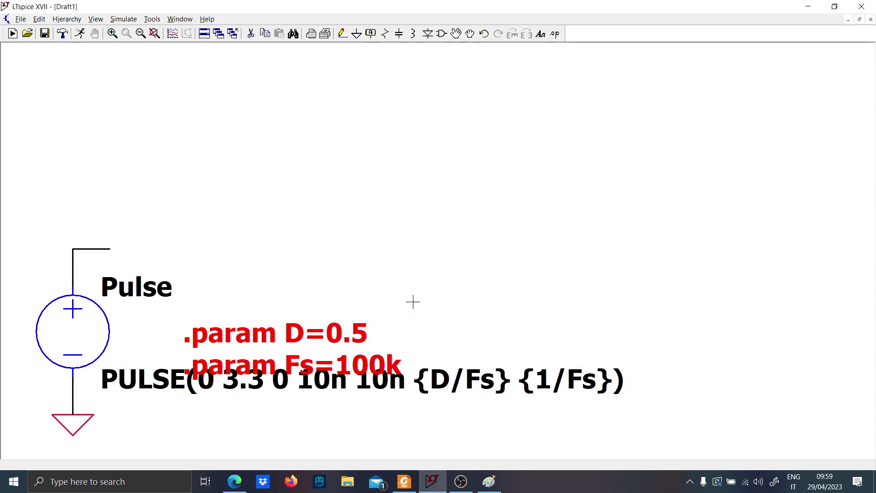
left_click_drag(266, 383, 267, 394)
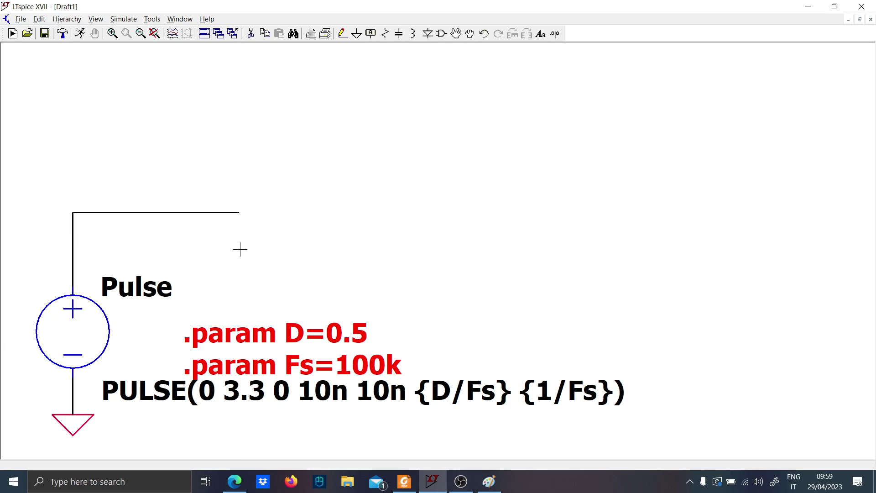
Place an NMOS transistor with its gate at the end of the pulse source's wire
key("F2")
type("nmos")
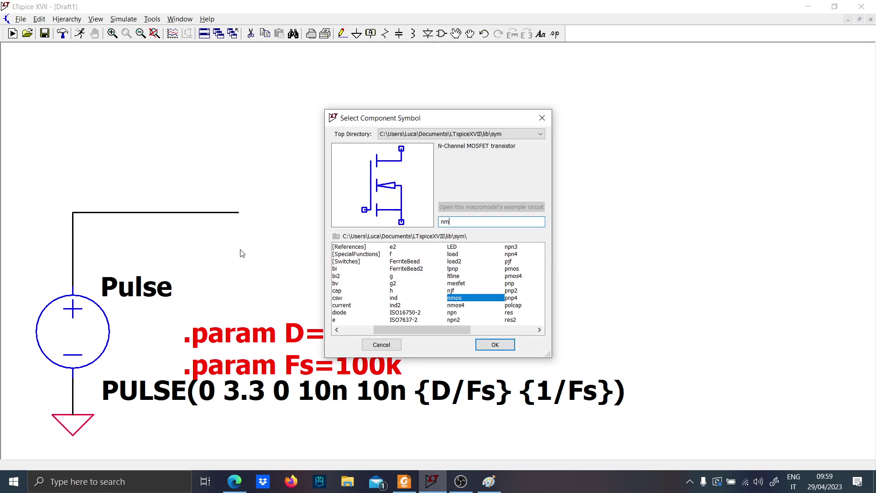
key("Return")
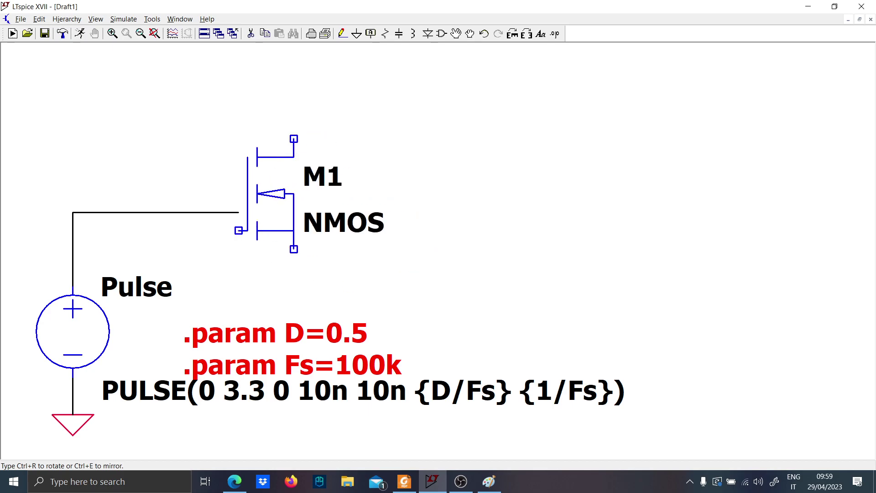
left_click(267, 175)
key("Escape")
Assign the Infineon BSC080N03LS model to the NMOS transistor
right_click(283, 204)
left_click(483, 211)
scroll(524, 245, "down", 10)
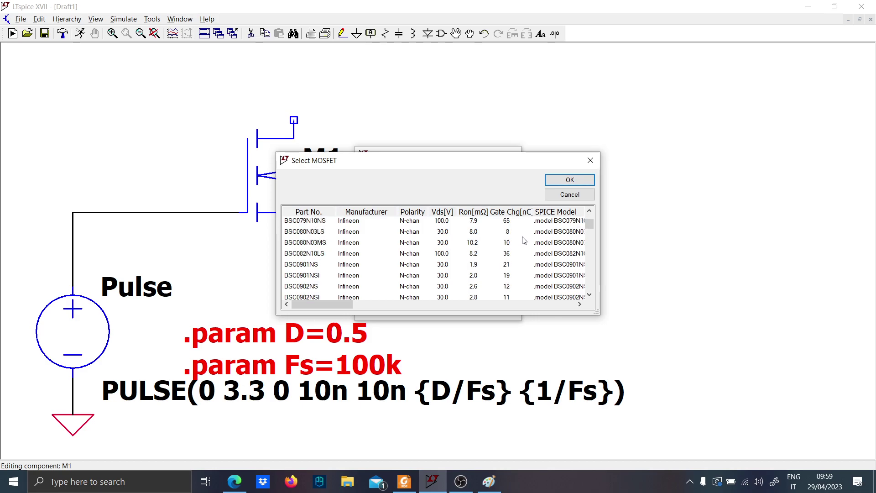
left_click(511, 233)
left_click(548, 179)
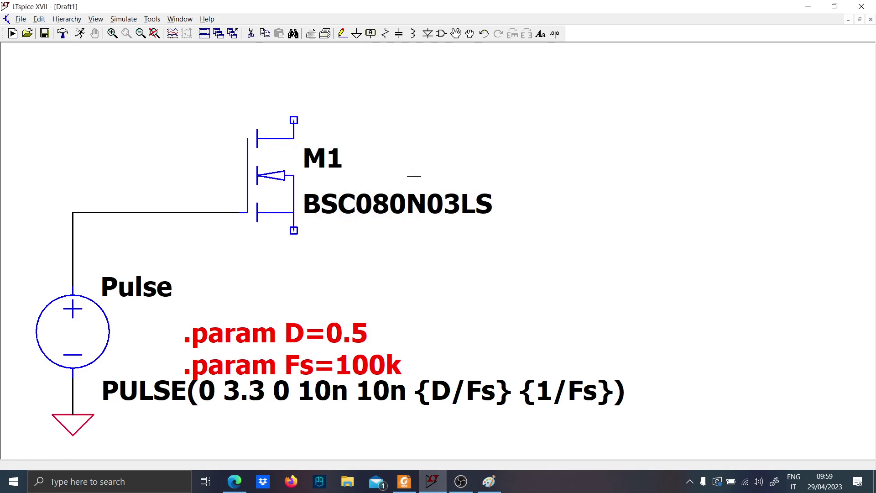
Run a short wire down from the MOSFET's source terminal and end it with a ground symbol
key("F3")
left_click(293, 230)
left_click(294, 267)
key("g")
left_click(294, 267)
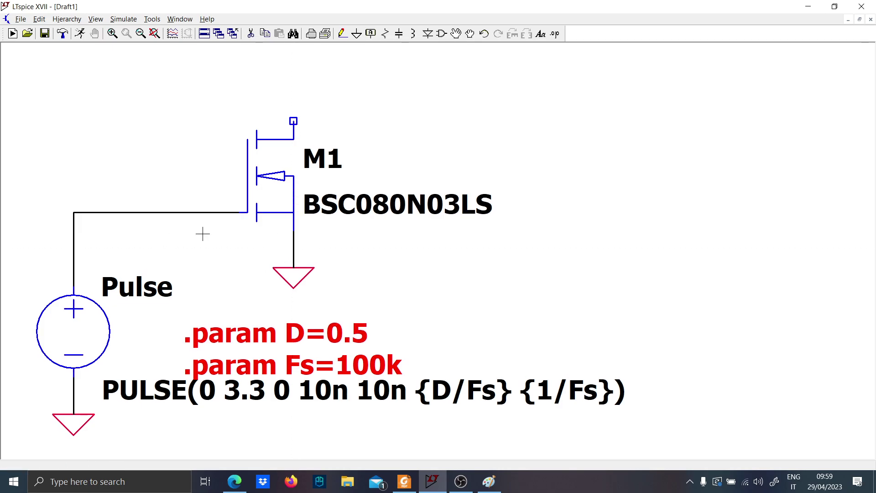
Place a second voltage source above and left of the pulse source, and wire its negative terminal to a ground symbol
scroll(203, 235, "down", 3)
left_click_drag(278, 288, 346, 314)
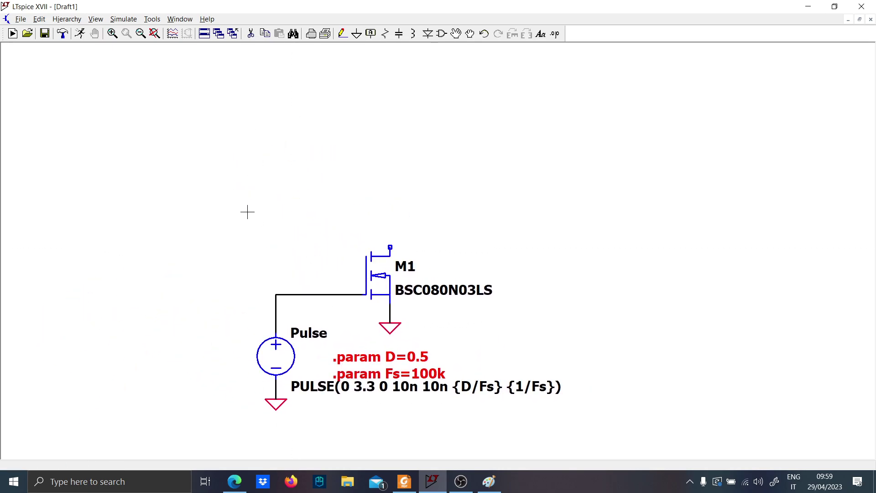
key("v")
left_click(229, 218)
key("F3")
left_click(229, 237)
left_click(229, 247)
key("g")
left_click(228, 247)
key("Escape")
Run a wire up from the new voltage source's positive terminal and right toward the MOSFET
key("F3")
left_click(229, 190)
left_click(344, 171)
key("Escape")
right_click(247, 230)
left_click(531, 258)
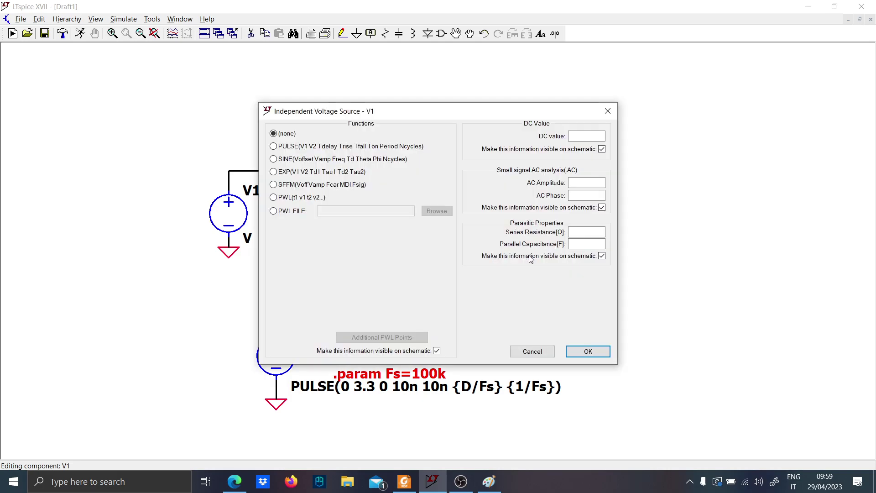
key("Escape")
key("Escape")
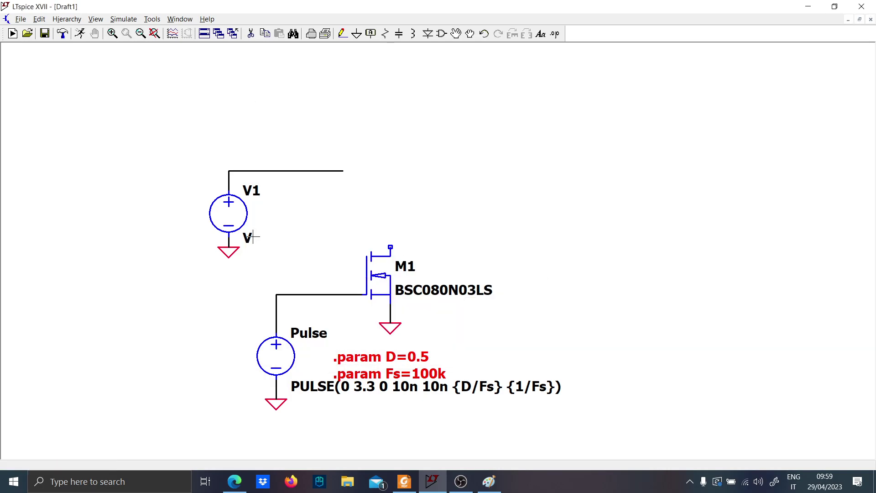
Set the value of voltage source V1 to 10
right_click(254, 237)
type("10")
key("Return")
Delete the horizontal wire segment running from the top of V1
key("F3")
key("F5")
left_click(333, 171)
Place a diode horizontally, level with the top of V1's wire, and assign it the 1N5817 Schottky model
key("d")
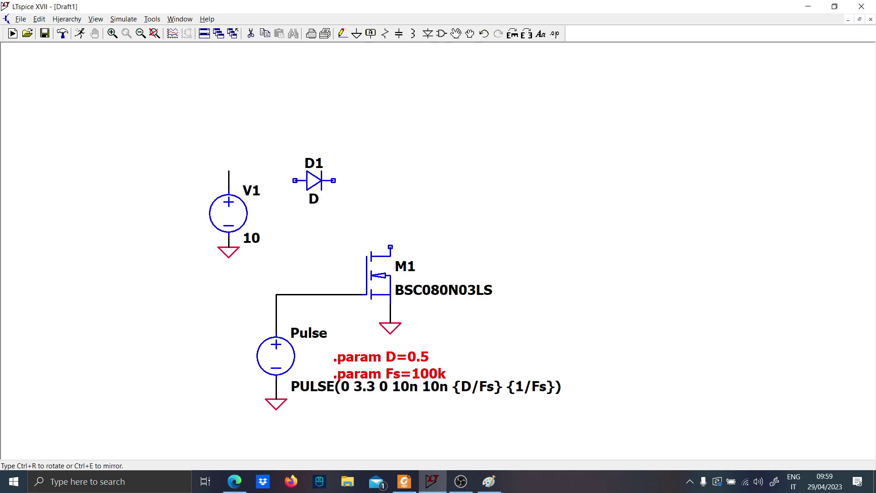
left_click(314, 180)
right_click(314, 180)
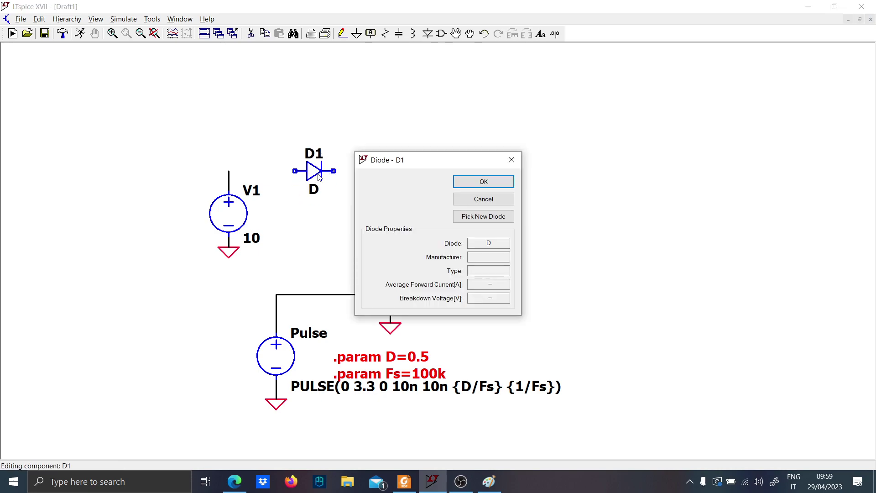
left_click(491, 219)
left_click(505, 249)
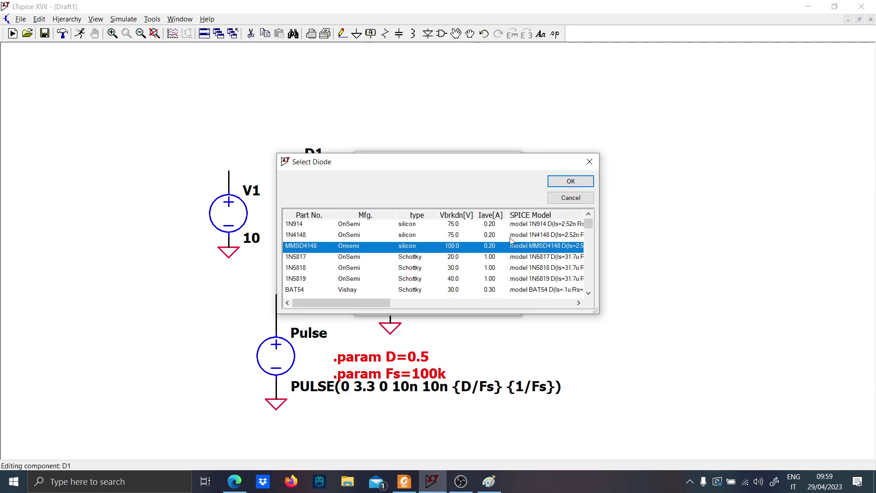
left_click(512, 239)
left_click(512, 246)
left_click(513, 256)
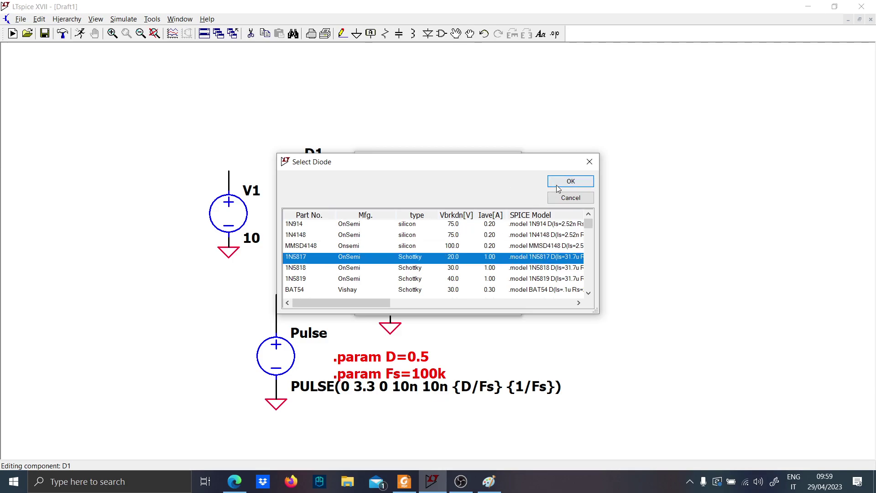
left_click(571, 181)
Wire V1's positive terminal through the diode and down to the MOSFET's drain
key("F3")
left_click(228, 171)
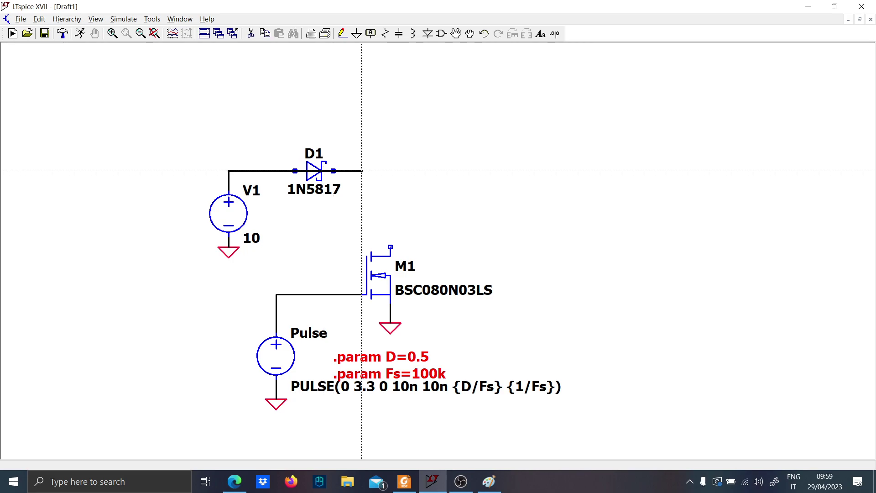
left_click(390, 171)
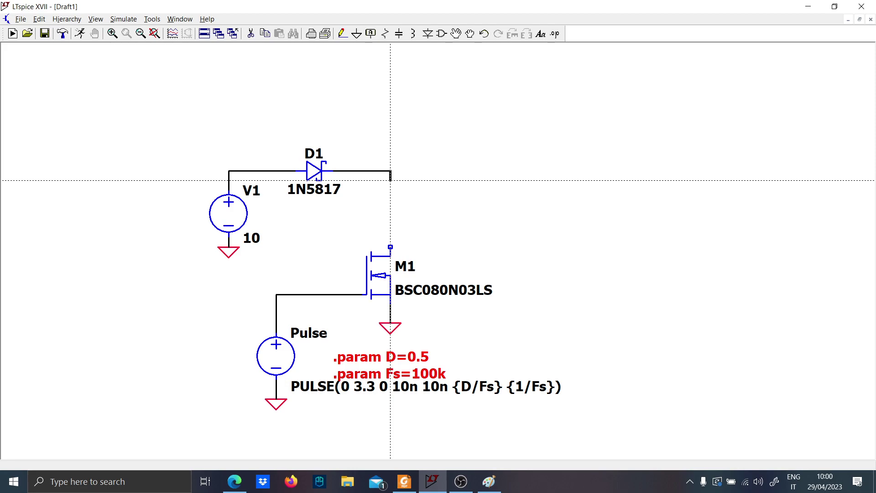
left_click(391, 247)
Insert a resistor into the vertical wire above the MOSFET's drain and set its value to 10
key("r")
left_click(391, 214)
key("Escape")
right_click(411, 228)
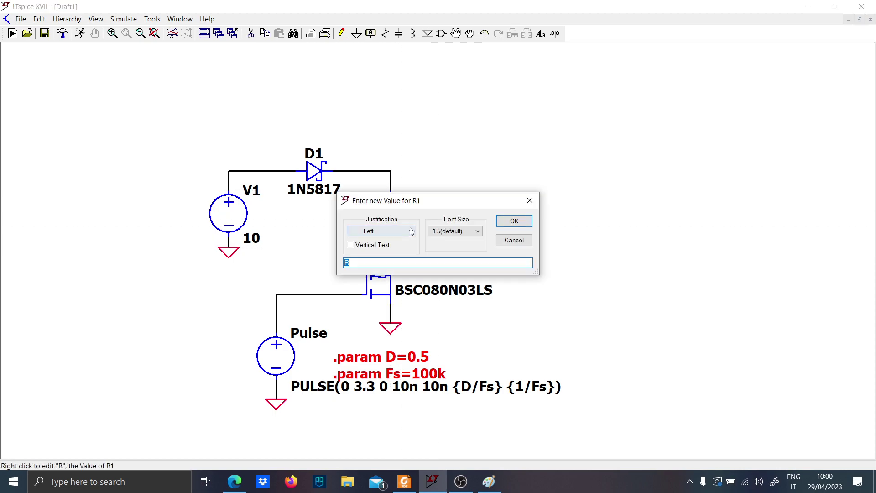
type("10")
key("Return")
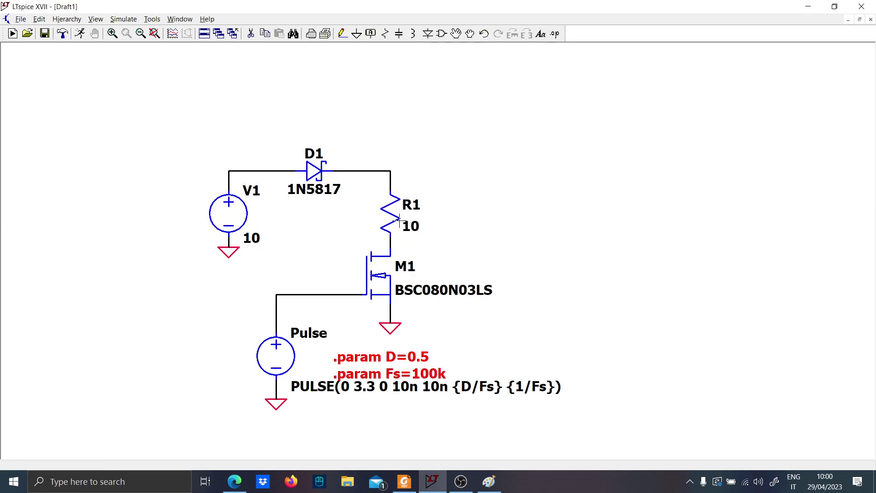
Run a long wire right from the node between R1 and M1, and place an NPN transistor above its end
key("F3")
left_click(391, 238)
key("F2")
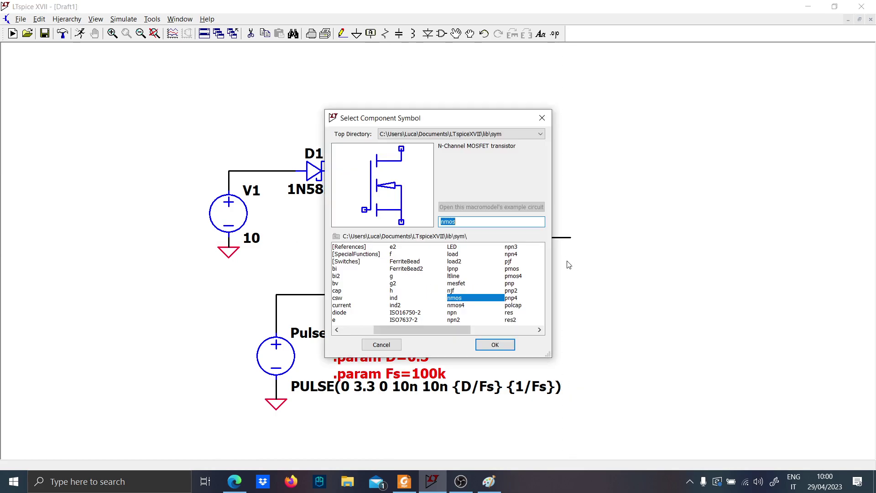
type("npn")
key("Return")
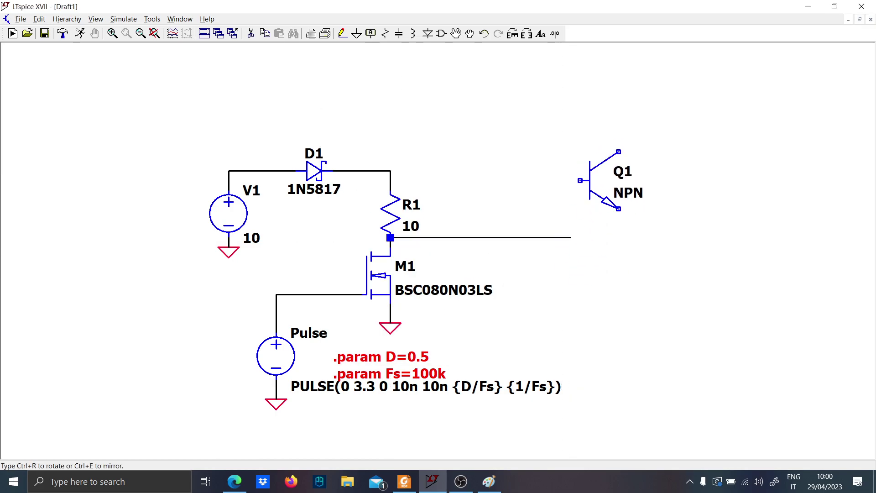
left_click(599, 190)
key("Escape")
Extend the drain-node wire to the NPN transistor's base and add a branch running straight down
key("F3")
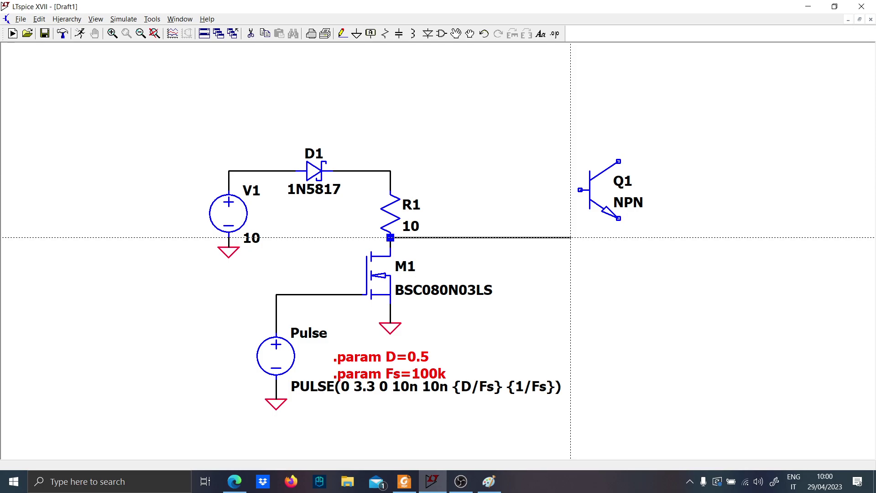
left_click(581, 190)
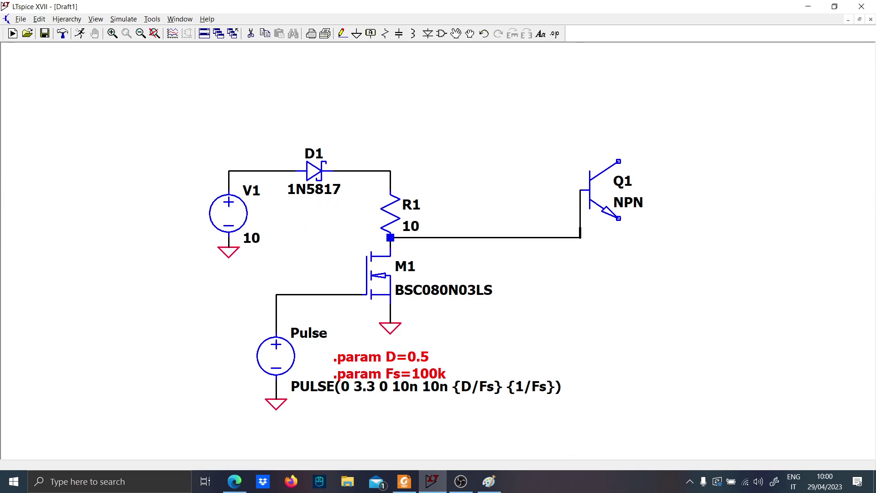
left_click(580, 314)
Place a PNP transistor below the NPN with its emitter facing up, and connect its base to the downward branch
key("F2")
type("pnp")
key("Return")
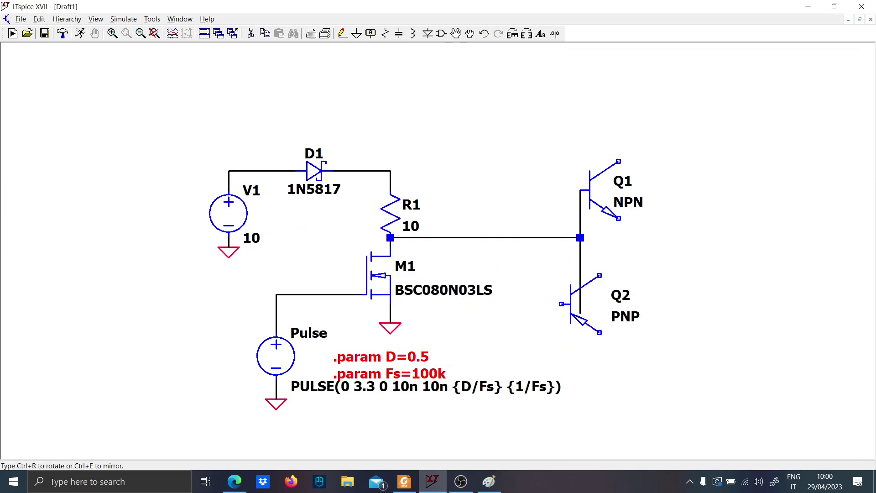
key("ctrl+e")
key("ctrl+e")
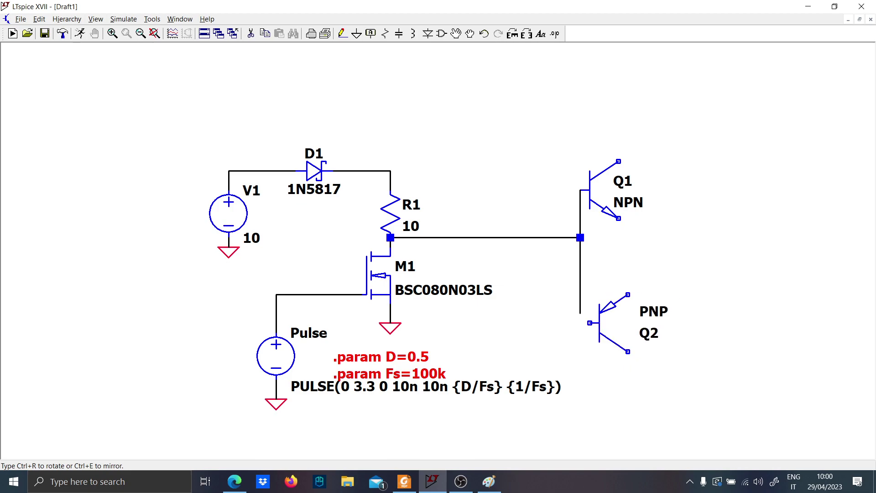
left_click(608, 316)
key("F3")
left_click(580, 313)
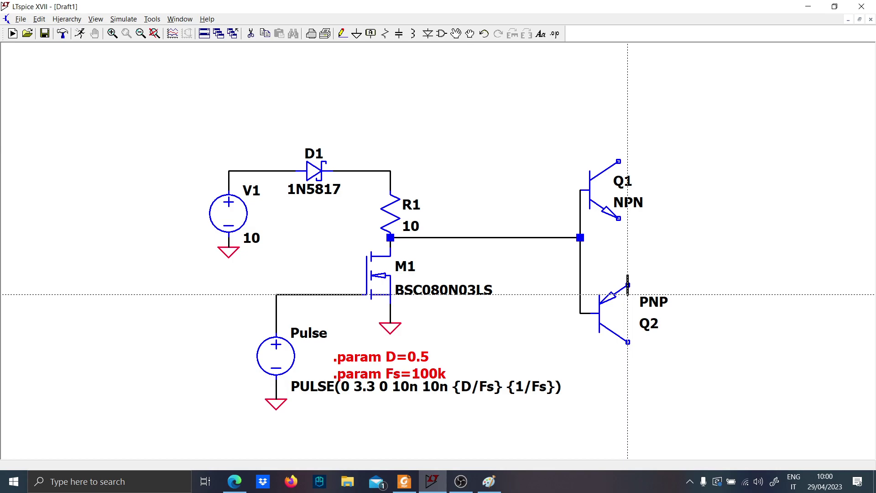
Drag the NPN transistor right, keeping its base connected, so its emitter lines up vertically with the PNP's emitter
key("F8")
left_click(609, 200)
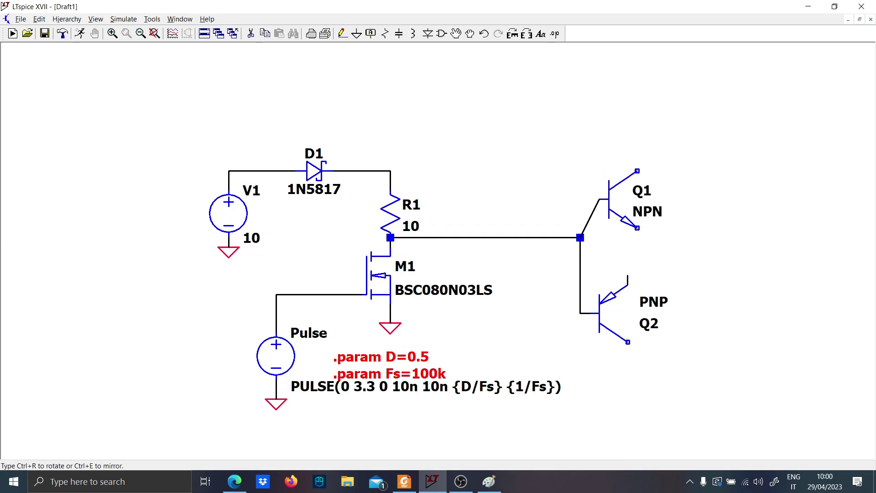
left_click(629, 200)
left_click(599, 208)
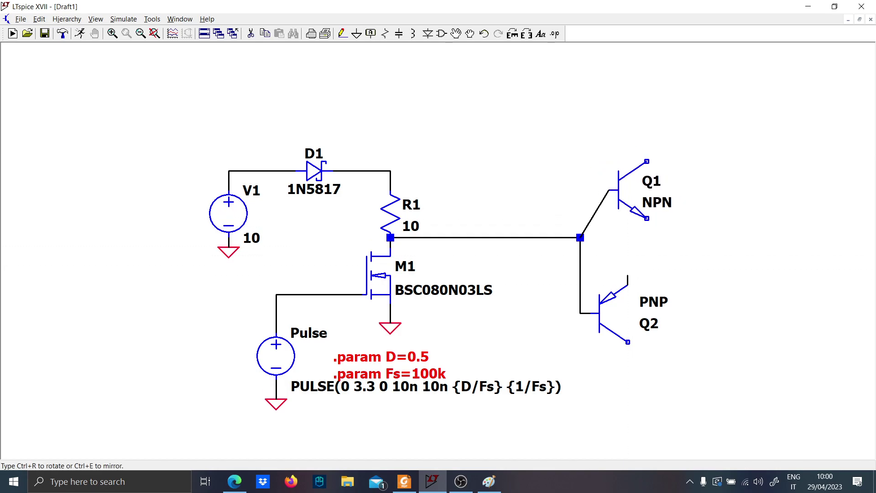
left_click(590, 208)
left_click(586, 207)
left_click(580, 191)
key("Escape")
Wire the emitters of the NPN and PNP transistors together
key("F3")
left_click(628, 218)
left_click(628, 276)
key("Escape")
Assign the 2N2222 model to the NPN transistor and the 2N2907 model to the PNP transistor
right_click(611, 201)
left_click(468, 219)
left_click(556, 187)
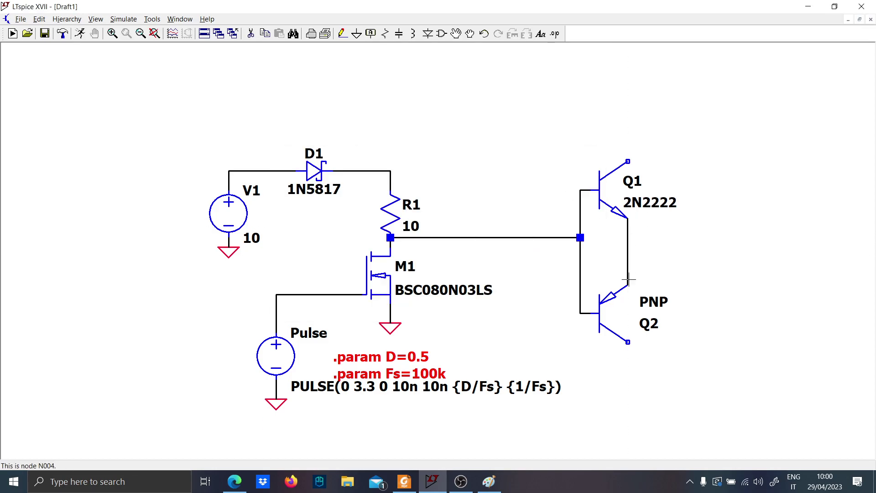
right_click(612, 297)
left_click(456, 219)
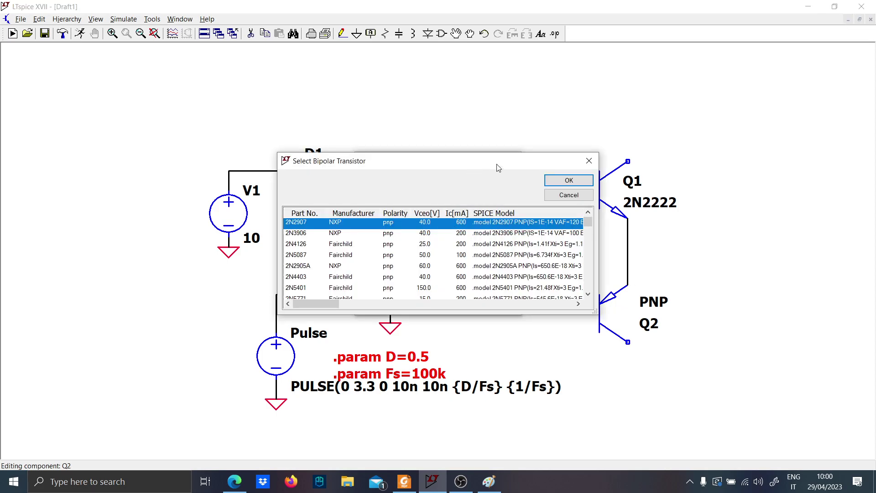
left_click(555, 178)
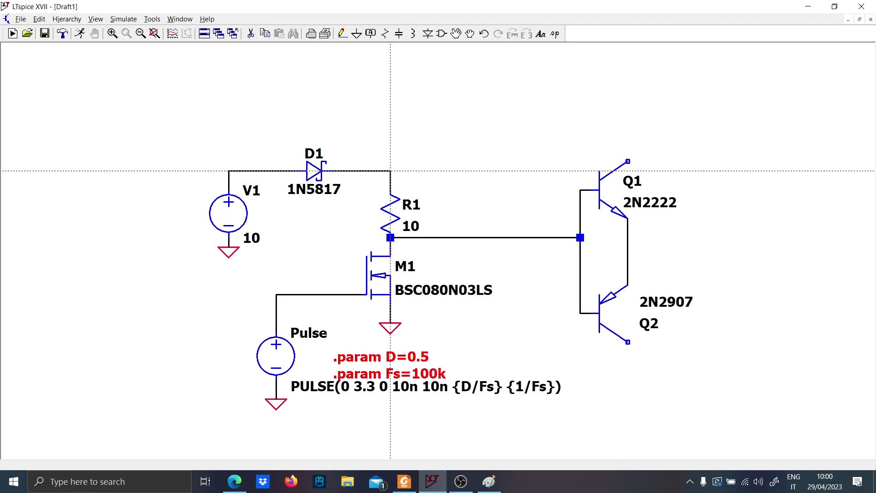
Move V1 with its ground and diode D1 upward, keeping them wired, and straighten the diode-to-R1 connection
key("F7")
left_click_drag(193, 265, 364, 127)
left_click(286, 177)
left_click(367, 160)
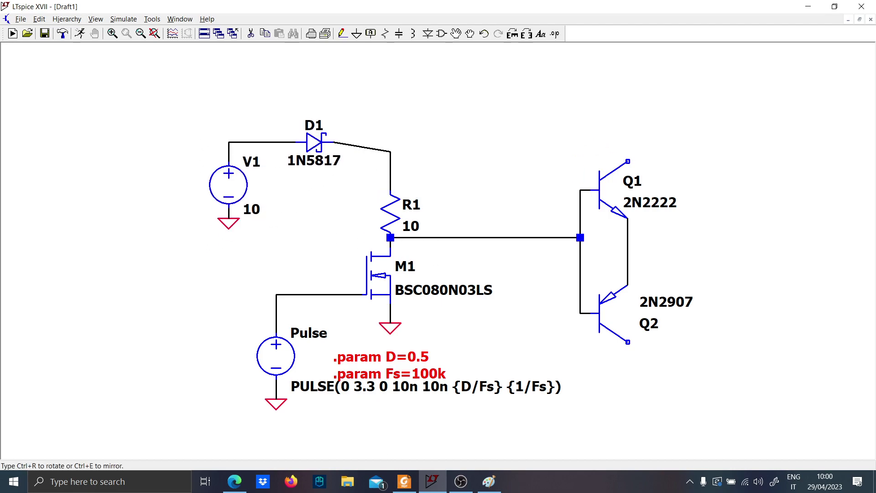
left_click(390, 142)
Wire the D1–R1 node to the NPN's collector and draw a short wire down from the PNP's collector
key("F3")
left_click(390, 142)
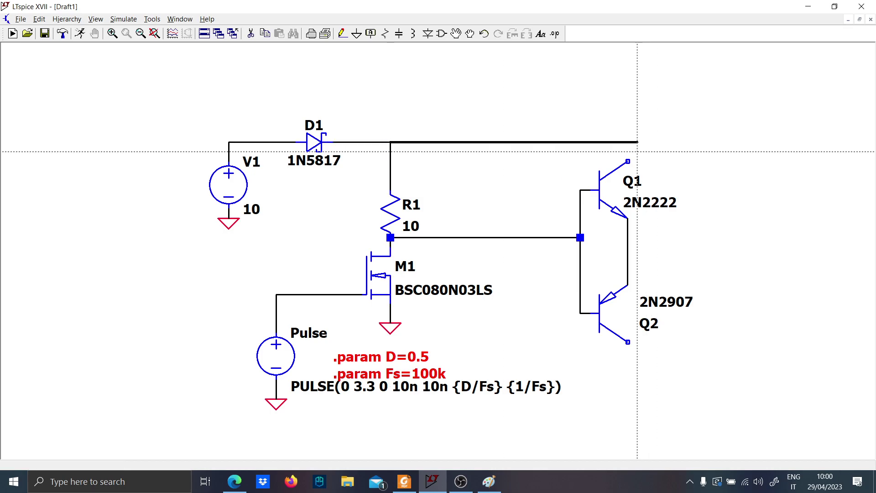
left_click(628, 161)
scroll(685, 256, "down", 2)
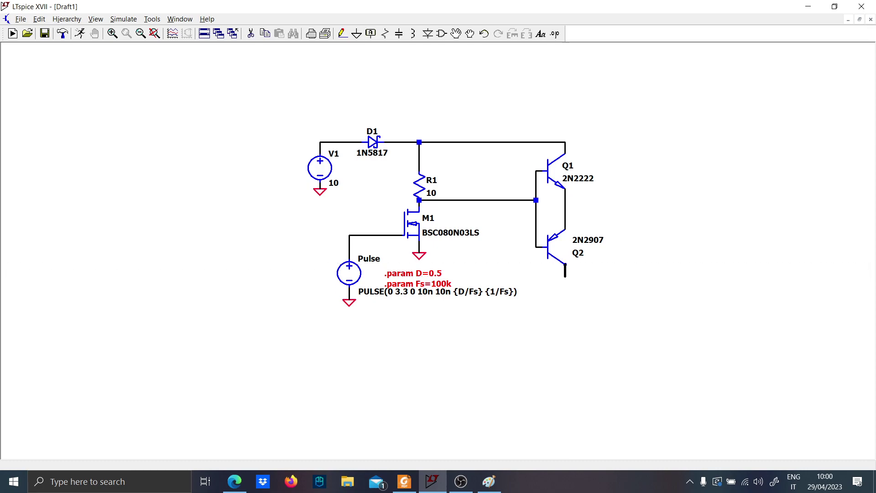
scroll(633, 241, "down", 2)
scroll(633, 241, "up", 4)
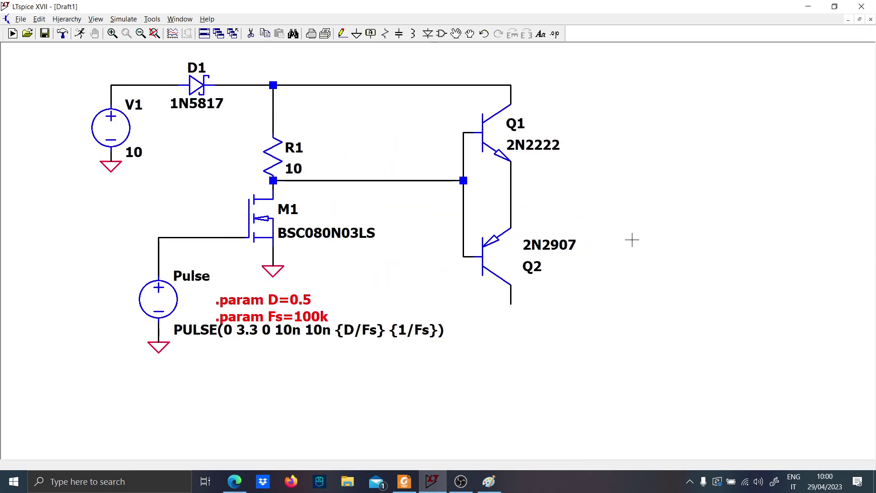
Place an NMOS transistor to the right of the push-pull stage and assign it the Si7336ADP model
key("F2")
type("nmos")
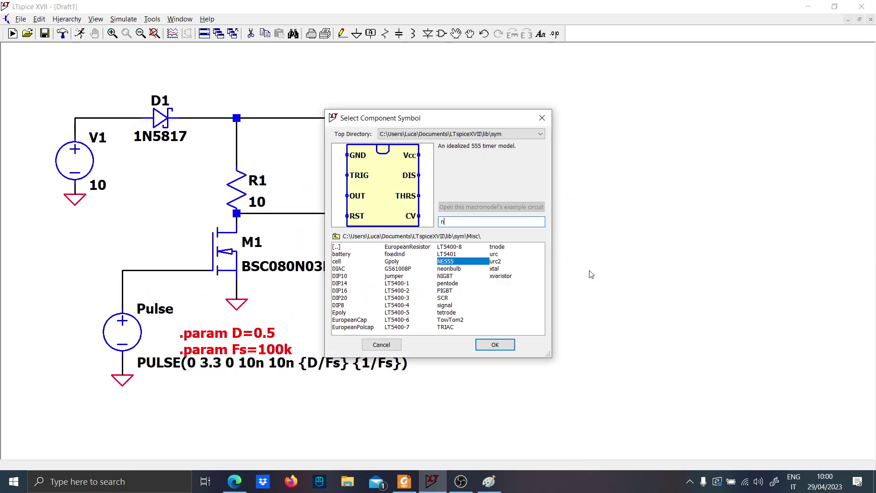
key("Return")
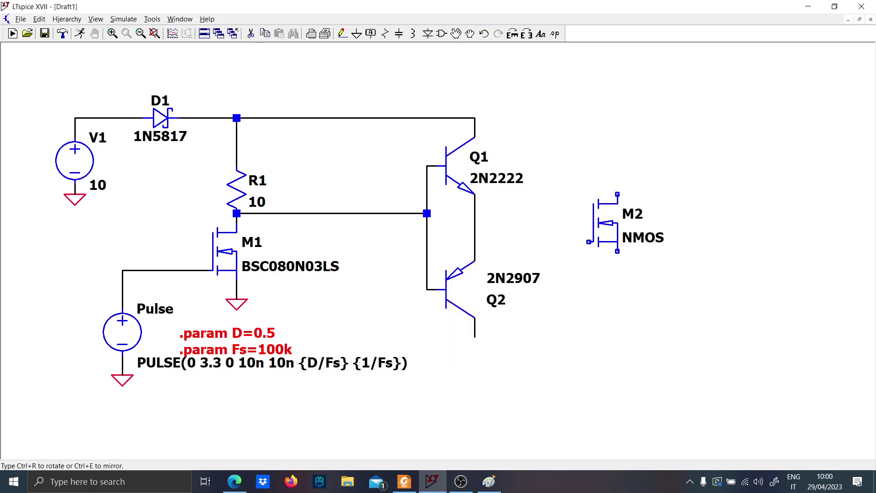
left_click(628, 211)
key("Escape")
right_click(627, 211)
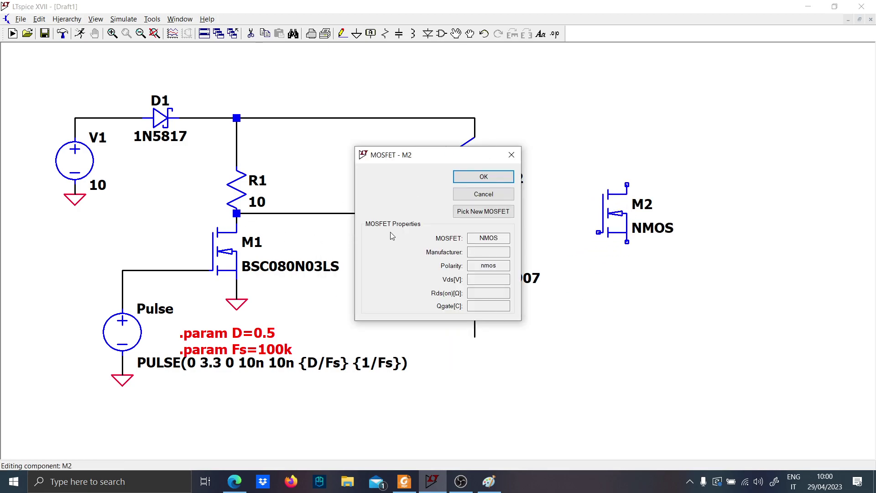
left_click(484, 211)
left_click(557, 180)
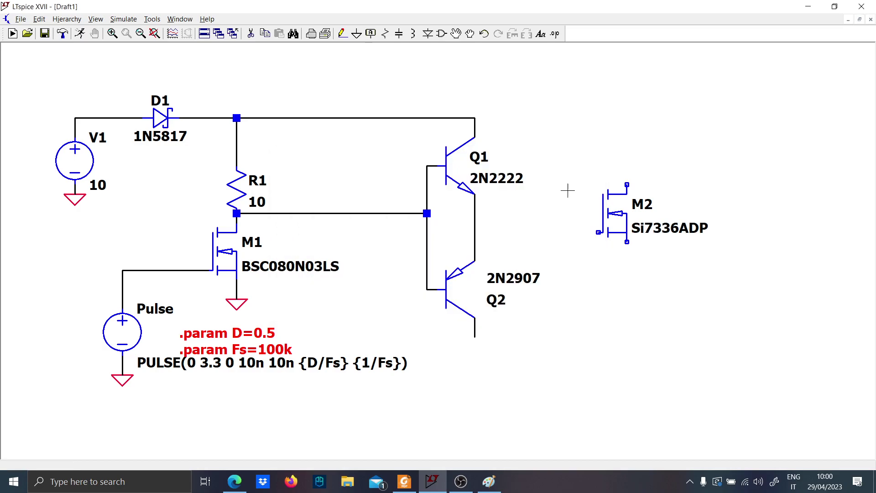
Move M2 further from the push-pull stage and draw a short wire out from its gate
left_click_drag(687, 275, 553, 157)
left_click(581, 157)
key("F3")
left_click(627, 232)
left_click(598, 232)
Place a horizontal resistor in series with M2's gate and set its value to 1
key("r")
key("ctrl+r")
left_click(583, 239)
key("Escape")
right_click(589, 240)
type("1")
key("Return")
Wire M2's source down and across to the PNP's collector
key("F3")
left_click(475, 118)
key("Escape")
left_click(656, 242)
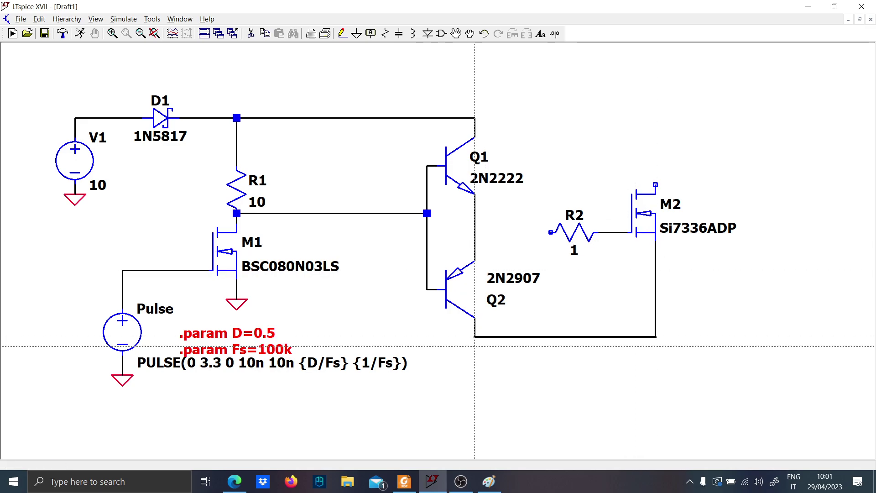
left_click(475, 337)
Wire a vertical branch from the M2 source line to the NPN's collector rail and insert a capacitor in it
left_click(542, 337)
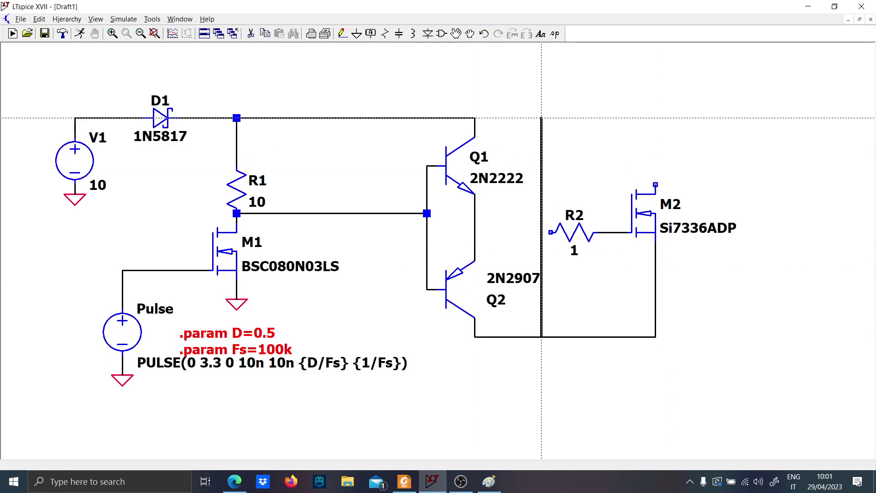
left_click(475, 117)
key("c")
left_click(542, 132)
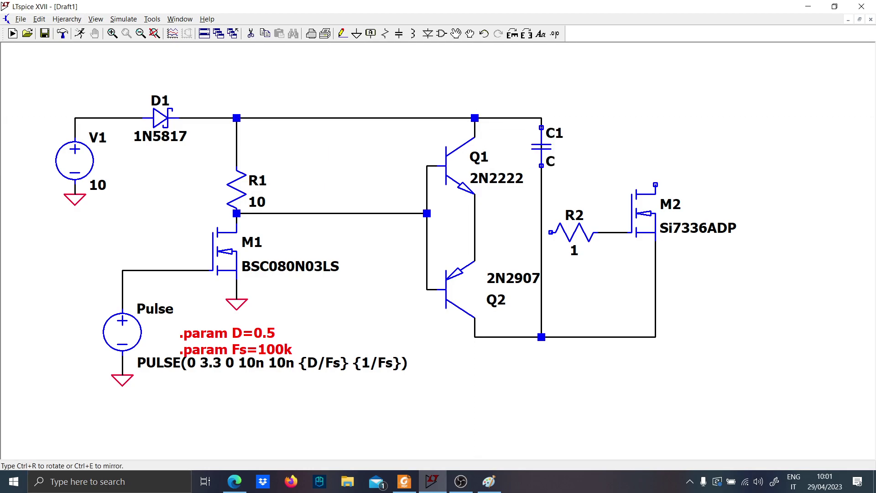
Rename the new capacitor Cbs and set its value to 100n
right_click(553, 136)
key("Caps_Lock")
key("Caps_Lock")
type("Cbs")
key("Return")
right_click(553, 163)
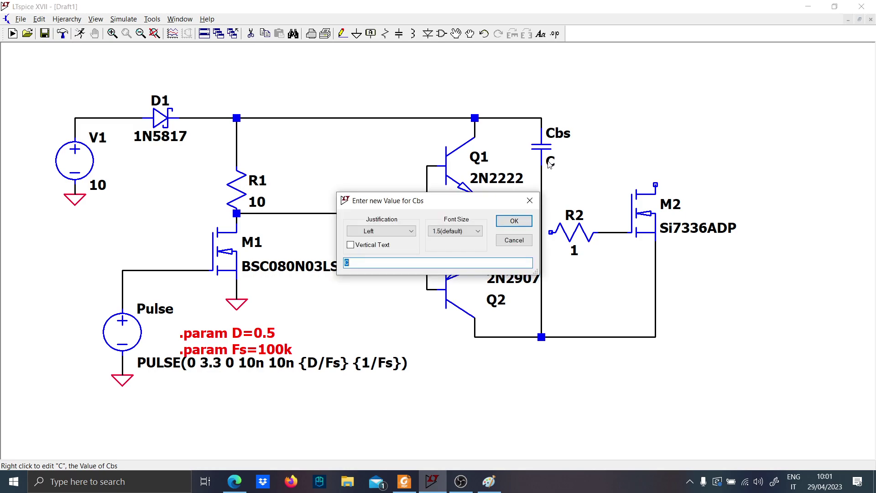
key("Return")
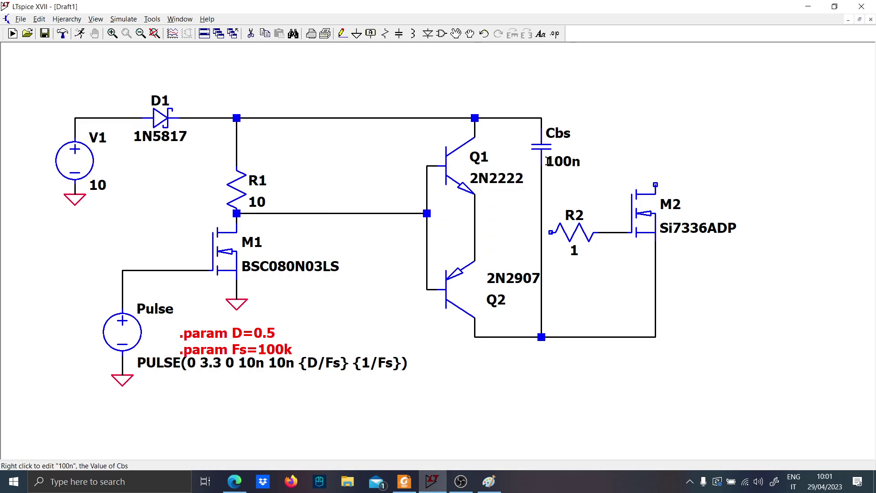
Wire the joined emitters of Q1 and Q2 to the open end of gate resistor R2
key("F3")
left_click(475, 232)
left_click(551, 232)
key("Escape")
scroll(557, 183, "down", 3)
scroll(571, 173, "up", 3)
Add the comment "Rule of thumb Cbs>10*Cgs" just above the bootstrap capacitor
key("t")
key("Caps_Lock")
type("R")
key("Caps_Lock")
type("ule of thumb C")
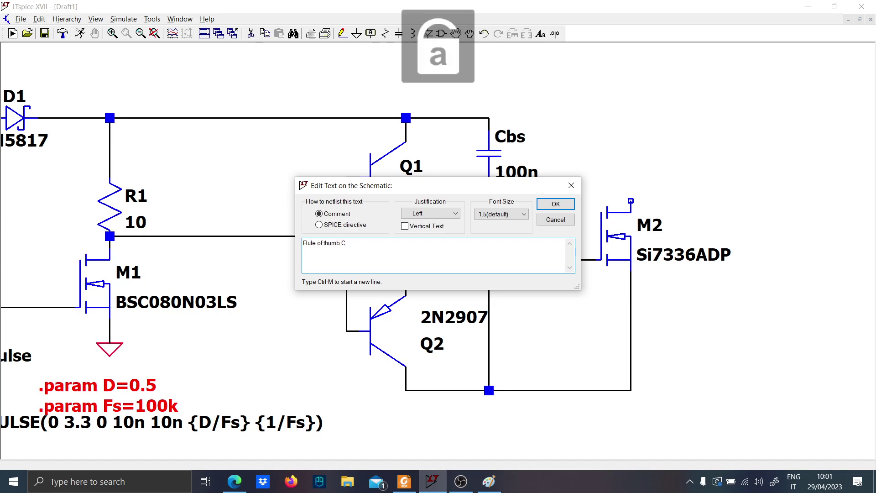
type("bs")
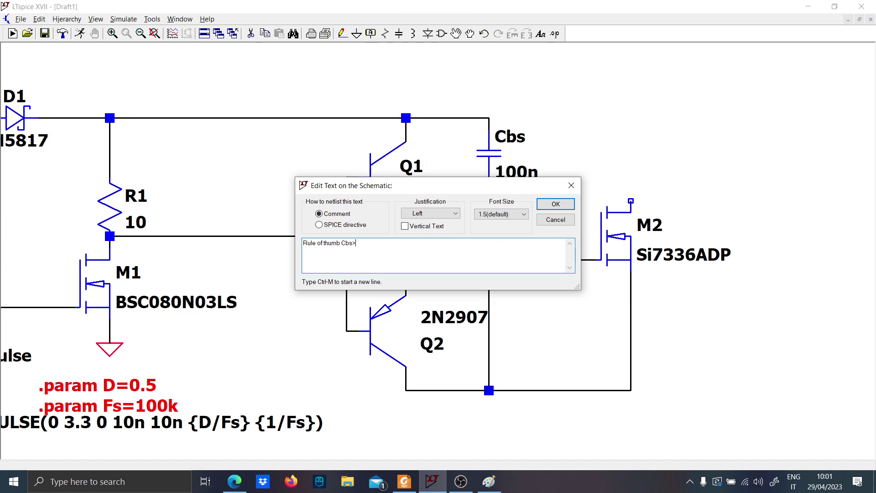
type(">10*")
key("Caps_Lock")
type("C")
key("Caps_Lock")
key("Return")
left_click(464, 101)
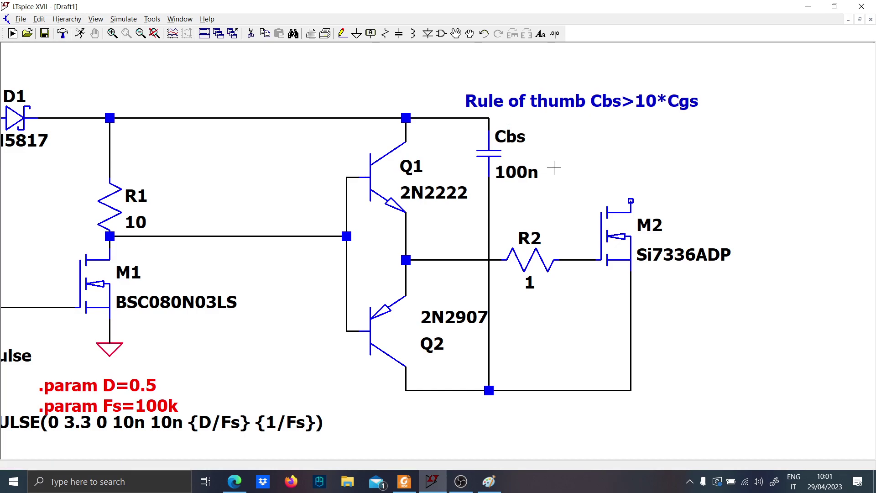
Place a voltage source to the right of M2 and wire its positive terminal to M2's drain
scroll(527, 140, "down", 1)
scroll(524, 137, "up", 2)
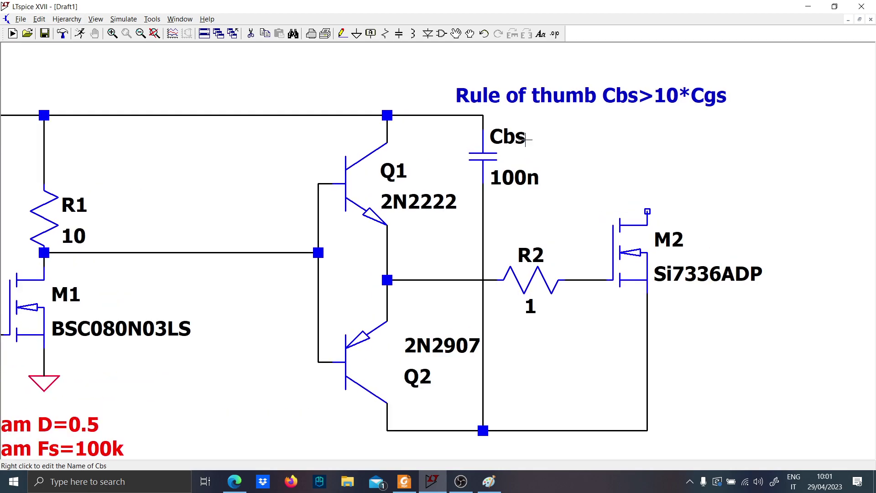
scroll(532, 140, "down", 2)
left_click_drag(600, 150, 513, 167)
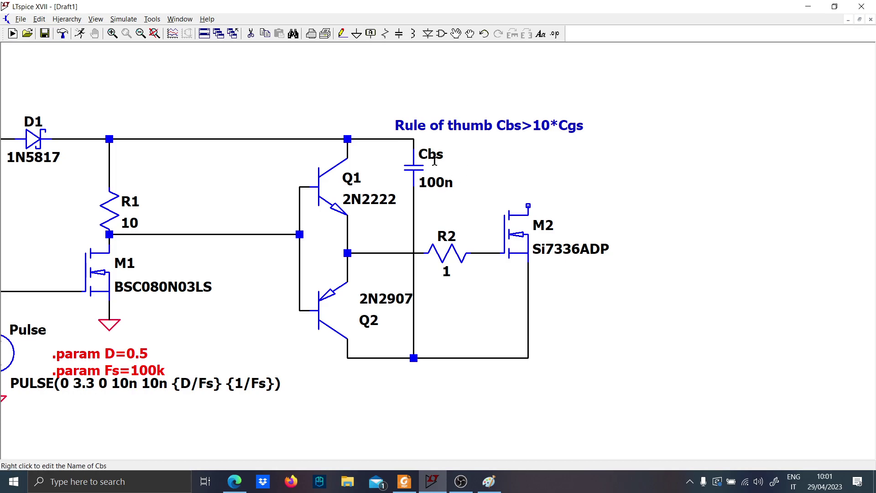
scroll(337, 233, "down", 1)
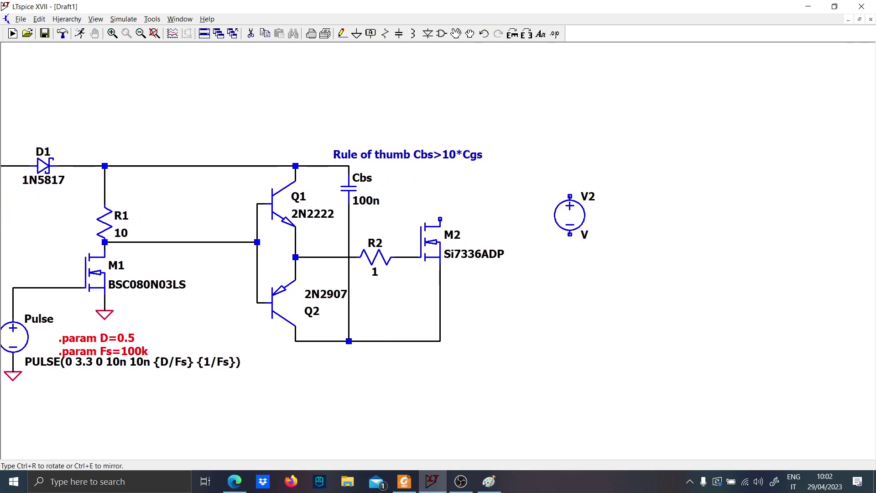
left_click(562, 207)
key("F3")
left_click(563, 189)
left_click(563, 166)
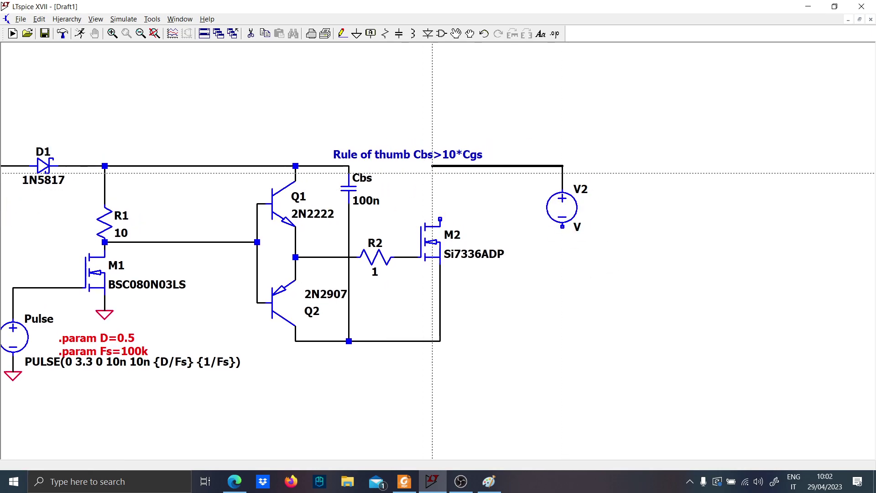
left_click(440, 220)
Ground the negative terminal of V2 and set its value to 50
key("g")
left_click(562, 243)
right_click(577, 232)
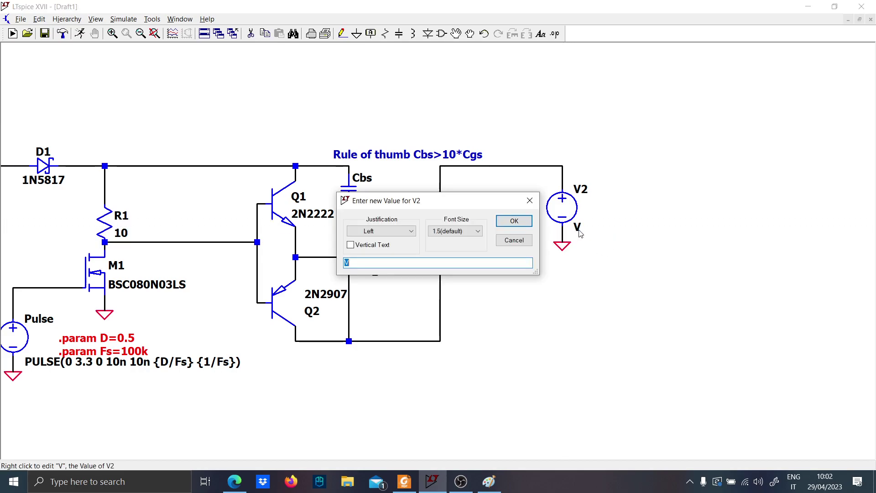
type("50")
key("Return")
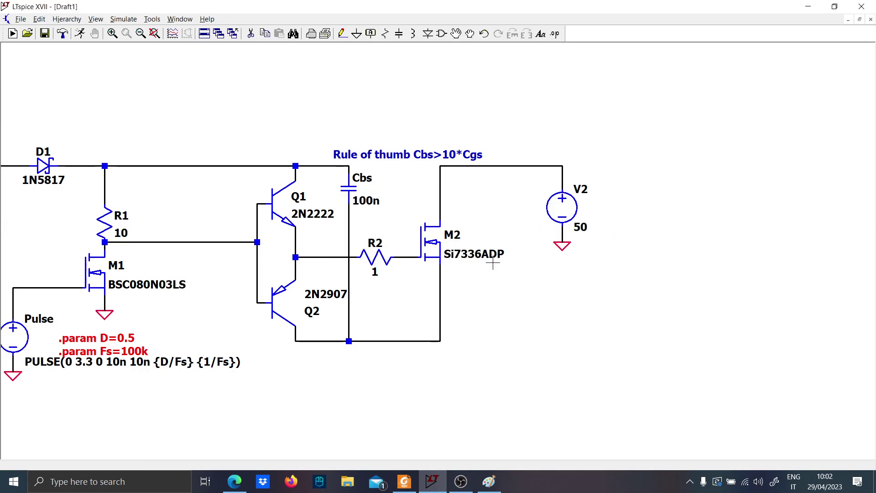
Extend M2's source wire downward and end it with a ground symbol
left_click_drag(495, 315, 503, 226)
key("F3")
left_click(449, 252)
left_click(448, 338)
key("g")
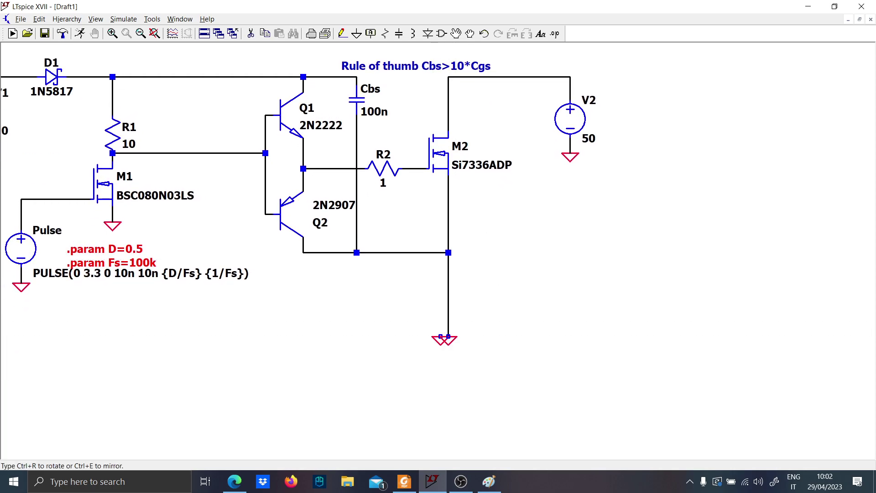
key("Escape")
Insert a load resistor between M2's source and ground and set its value to 1
key("r")
left_click(448, 303)
key("Escape")
right_click(462, 312)
type("1")
key("Return")
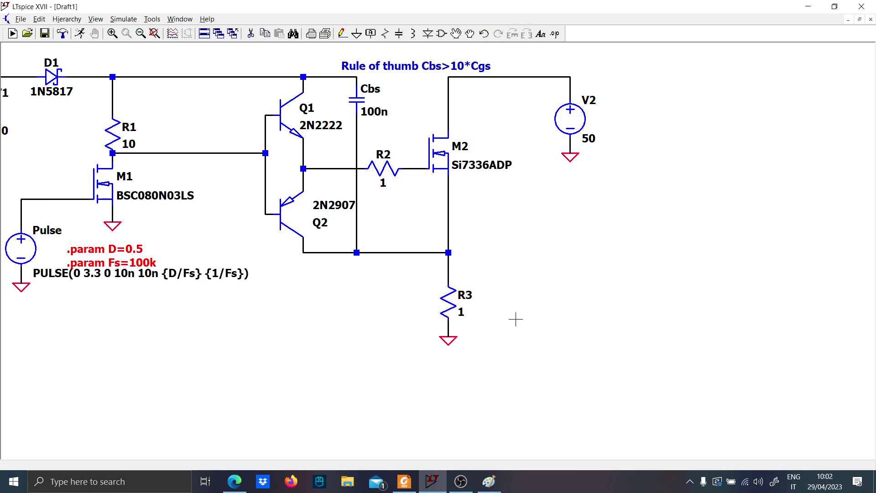
Run a transient simulation with a stop time of 1.1m and data saving starting at 1m
left_click(75, 36)
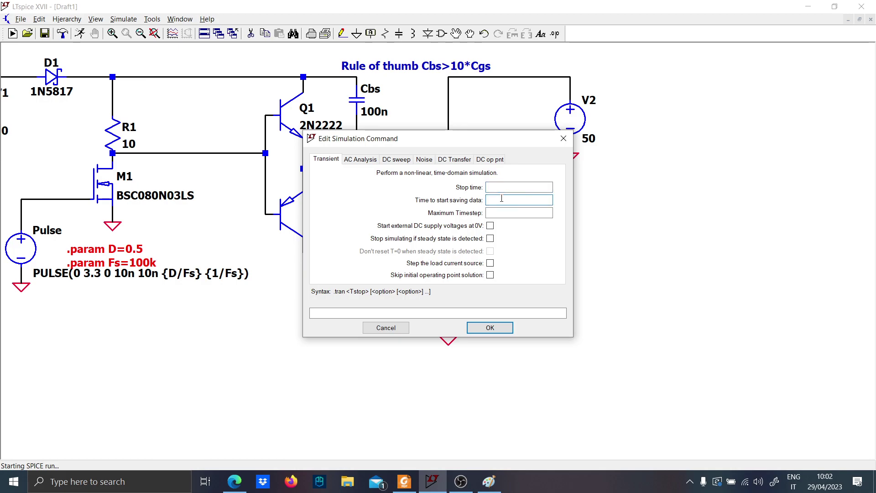
type("1m")
left_click(532, 187)
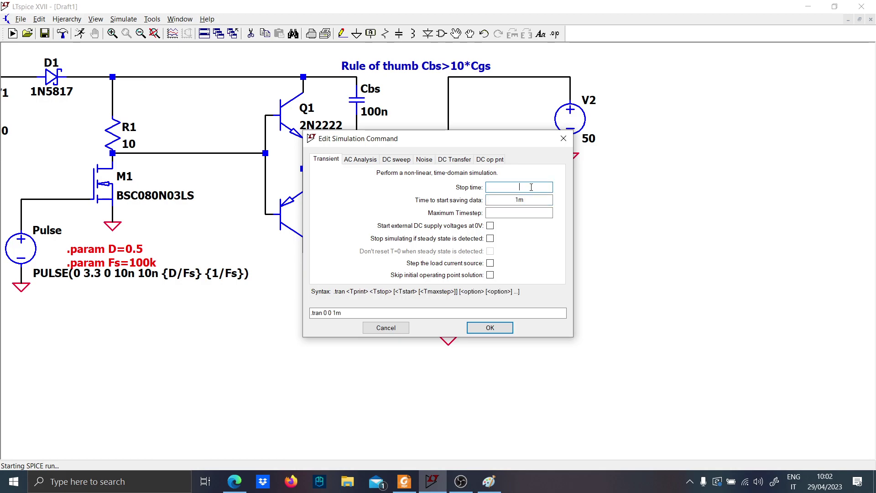
key("Return")
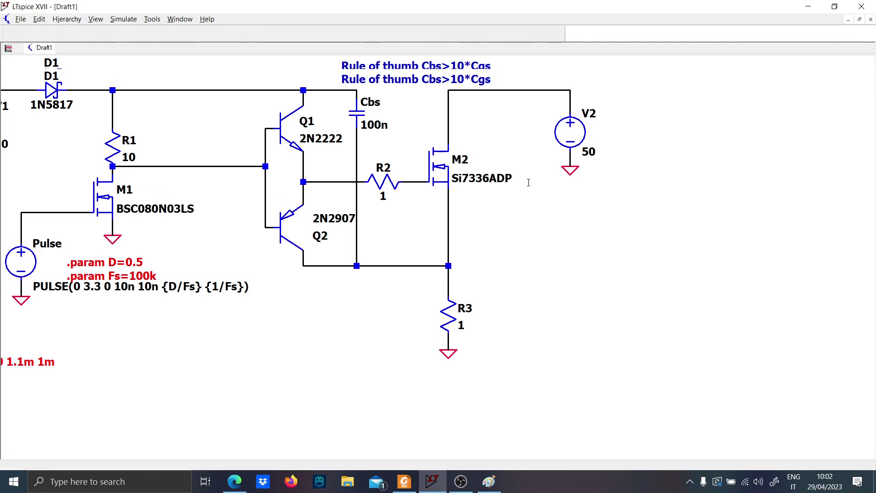
Plot the Pulse source's output voltage and tile the schematic and waveform windows side by side
scroll(321, 316, "up", 2)
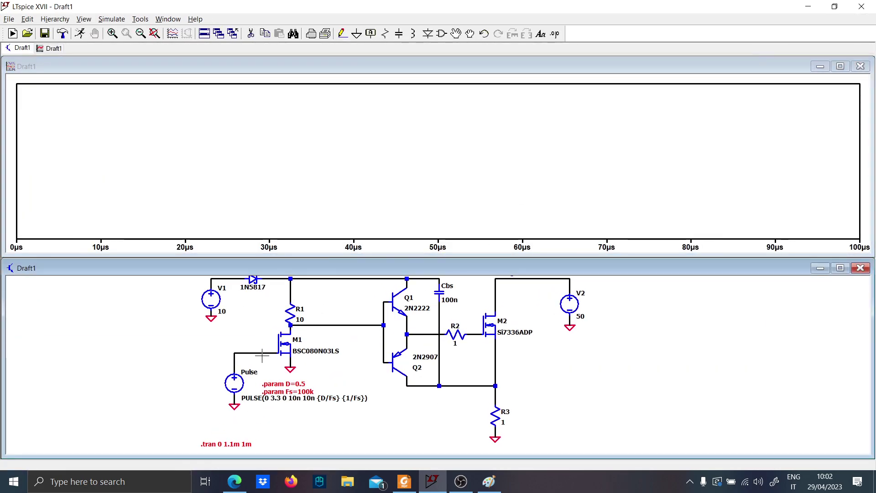
left_click(234, 364)
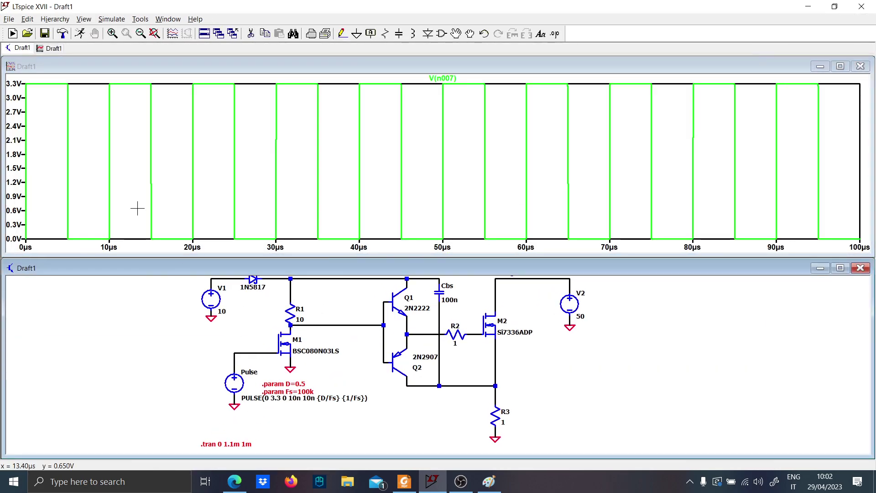
right_click(669, 49)
left_click(705, 55)
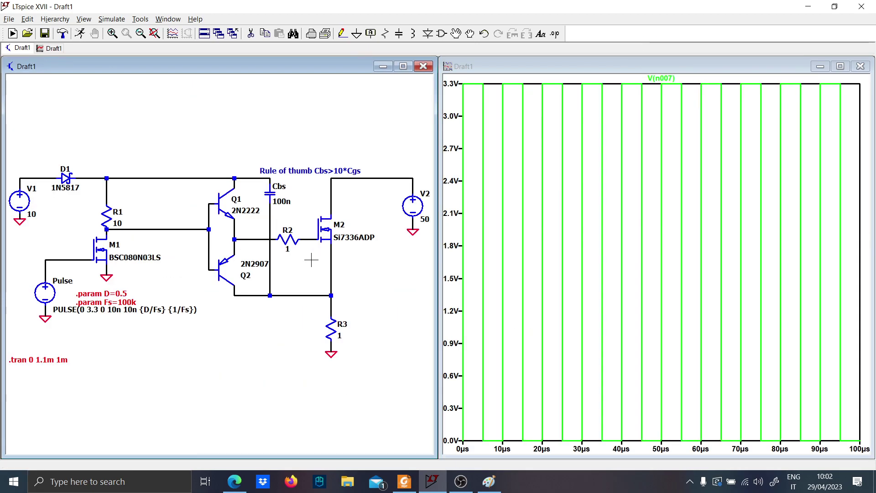
Zoom the plot to about the first 22 µs and add the voltage at M1's drain
left_click_drag(550, 435, 464, 78)
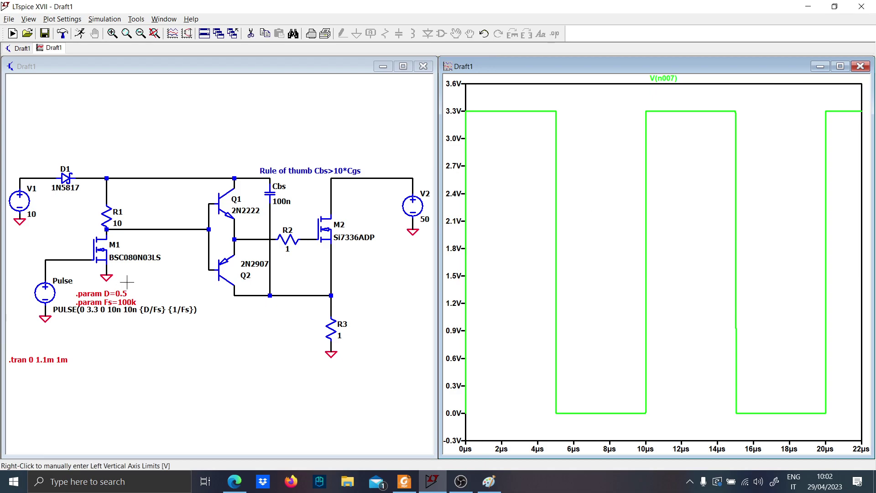
left_click(144, 221)
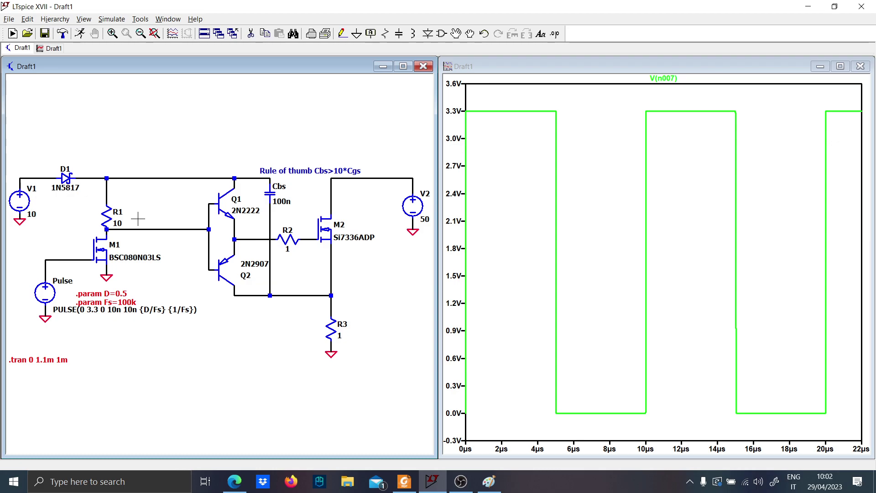
left_click(155, 229)
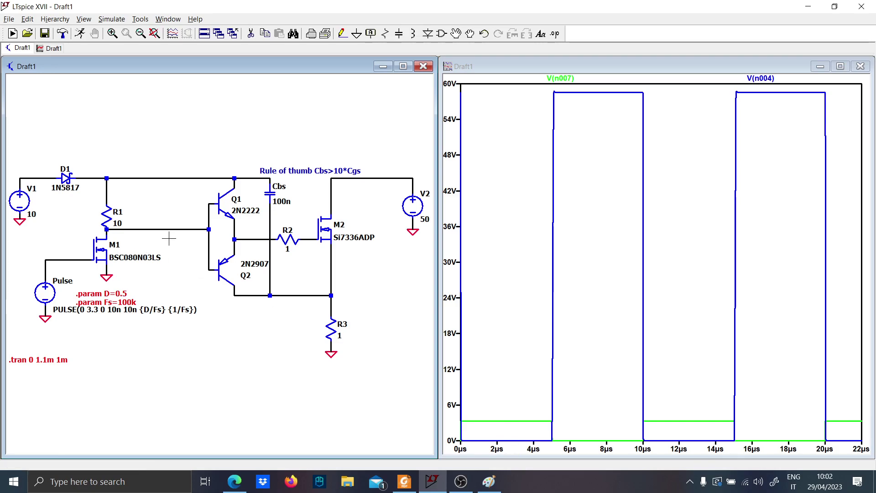
Draw a short stub down from the wire between M1's drain and the transistor bases, and label that net A
scroll(169, 238, "up", 2)
left_click_drag(141, 235, 204, 236)
key("F3")
left_click(238, 223)
left_click(237, 240)
key("g")
key("Escape")
key("F2")
key("Escape")
key("F4")
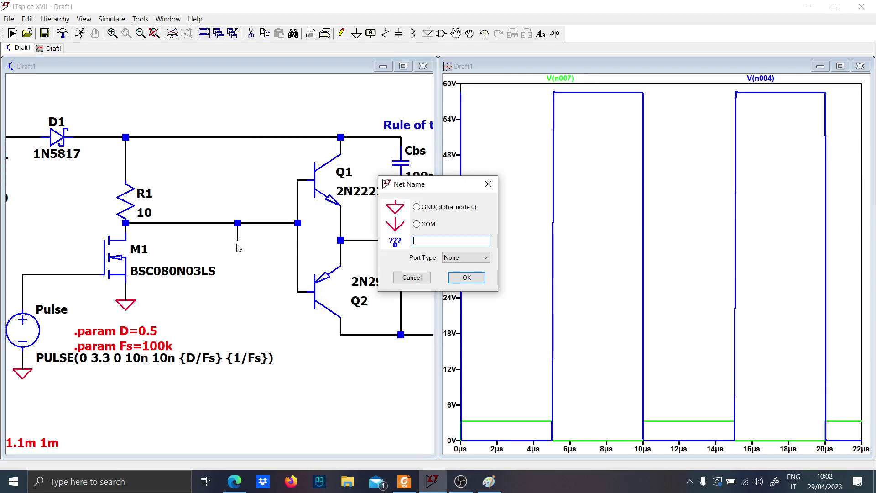
type("a")
key("Return")
left_click(238, 241)
Draw a short stub up from the top rail between Q1's collector and Cbs, and label that net B
scroll(204, 188, "right", 3)
left_click(307, 138)
left_click(307, 113)
key("F4")
type("a")
key("Return")
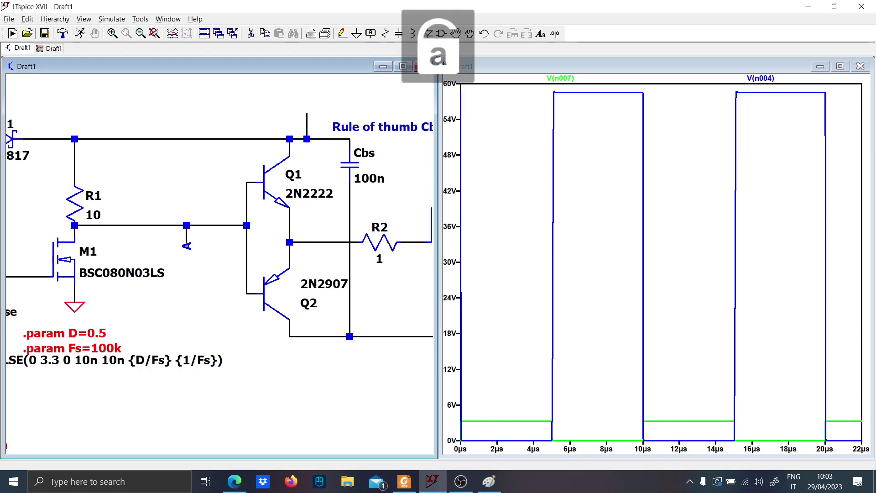
left_click(307, 114)
key("Escape")
Draw a short stub down from the wire between Cbs and M2's source, and label that net S
left_click_drag(406, 321, 274, 287)
key("F3")
left_click(278, 303)
left_click(278, 328)
key("F4")
type("a")
key("Return")
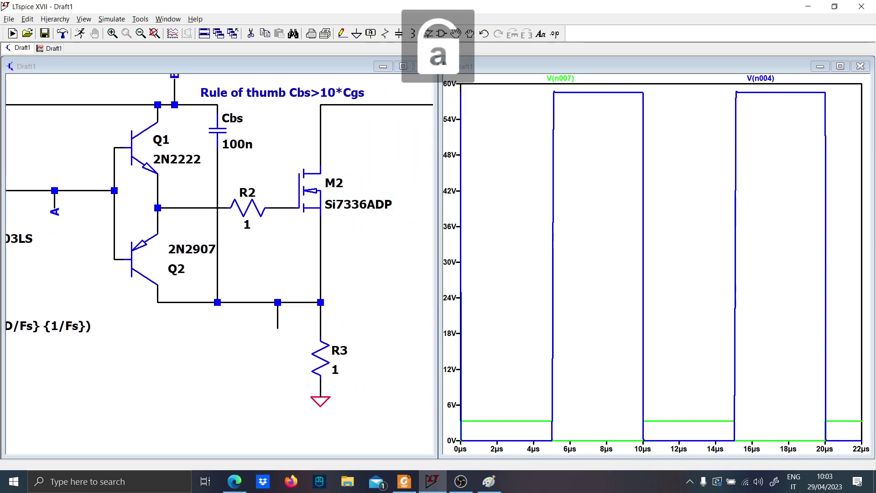
left_click(277, 328)
Draw a short stub up from the wire between R2 and M2's gate, and label that net G
key("F3")
left_click(278, 207)
left_click(278, 182)
key("F4")
type("G")
key("Return")
left_click(277, 182)
Rerun the simulation and plot the Pulse source output and net A voltages over about the first 22 µs
scroll(196, 242, "down", 1)
left_click_drag(174, 265, 285, 290)
left_click(81, 35)
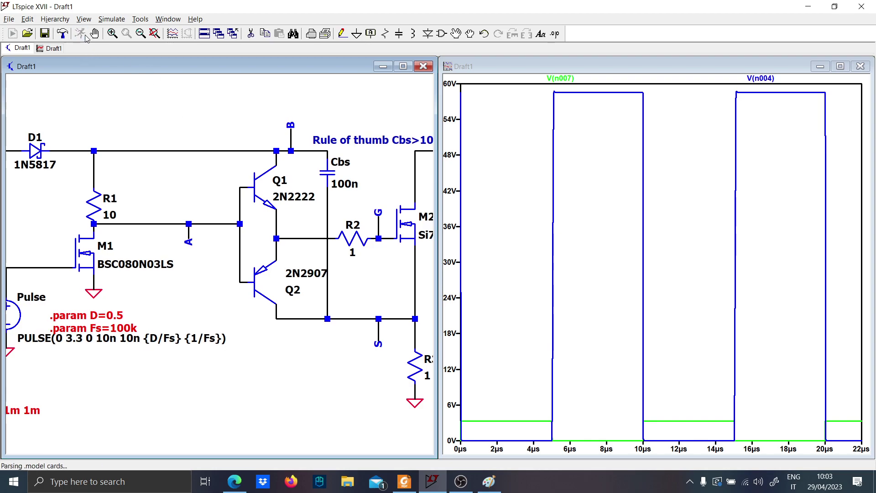
left_click_drag(105, 269, 226, 263)
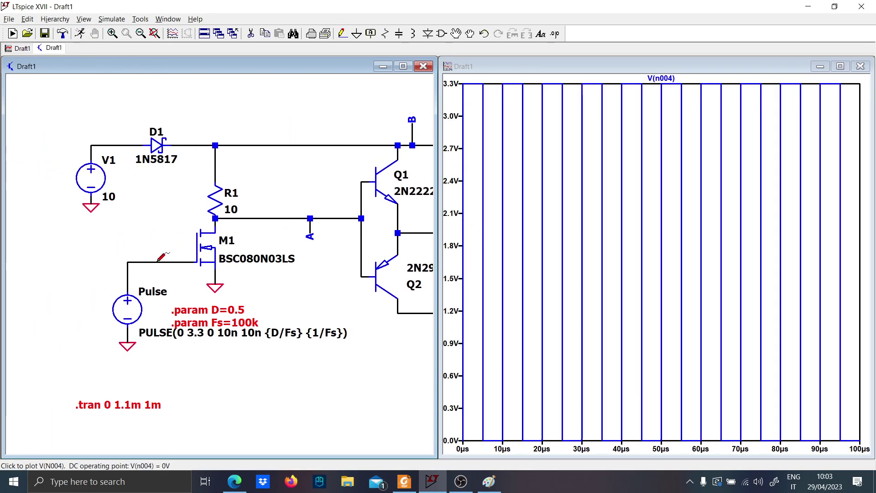
left_click(311, 225)
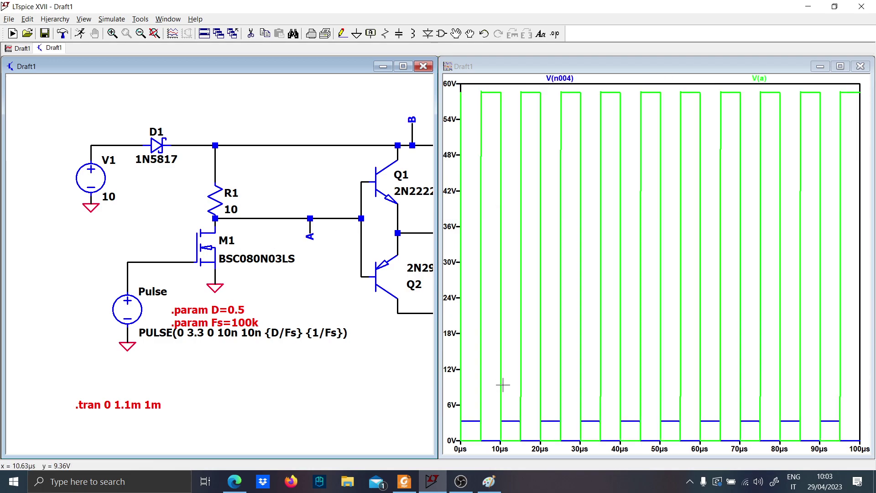
left_click_drag(541, 441, 460, 86)
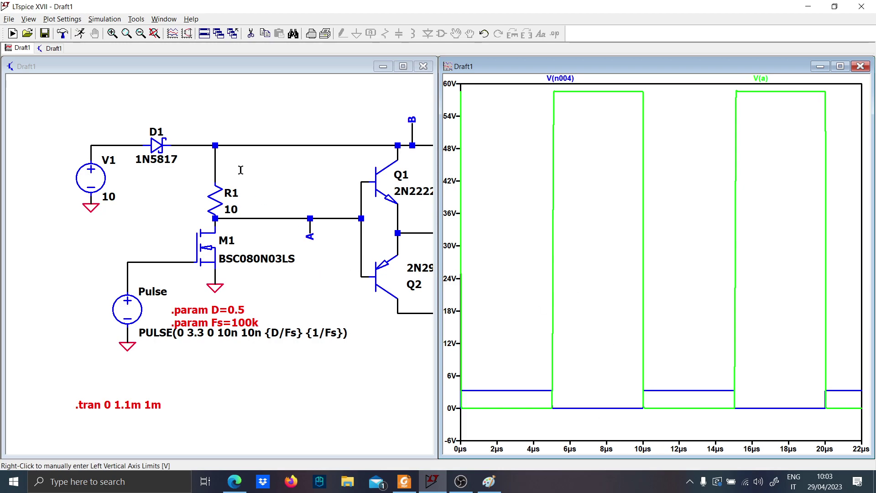
Plot the differential voltage across Cbs from net B to net S, and display it as the only trace
left_click_drag(283, 196, 127, 226)
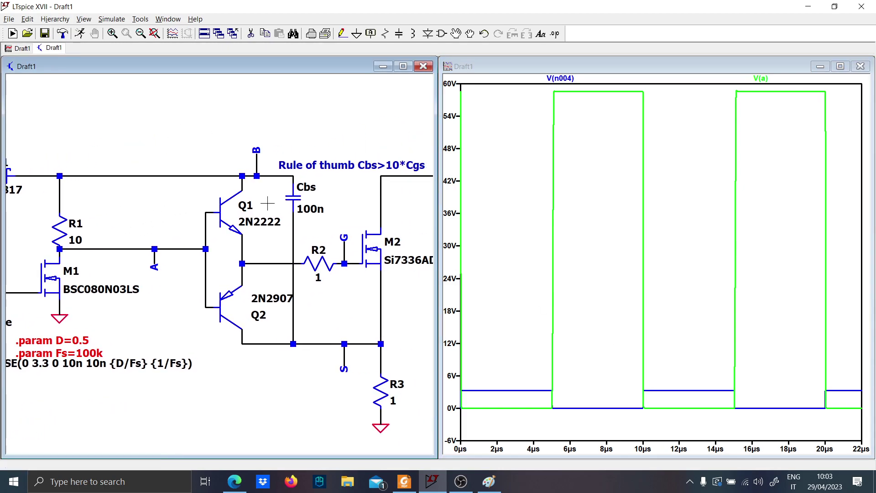
left_click_drag(304, 248, 246, 230)
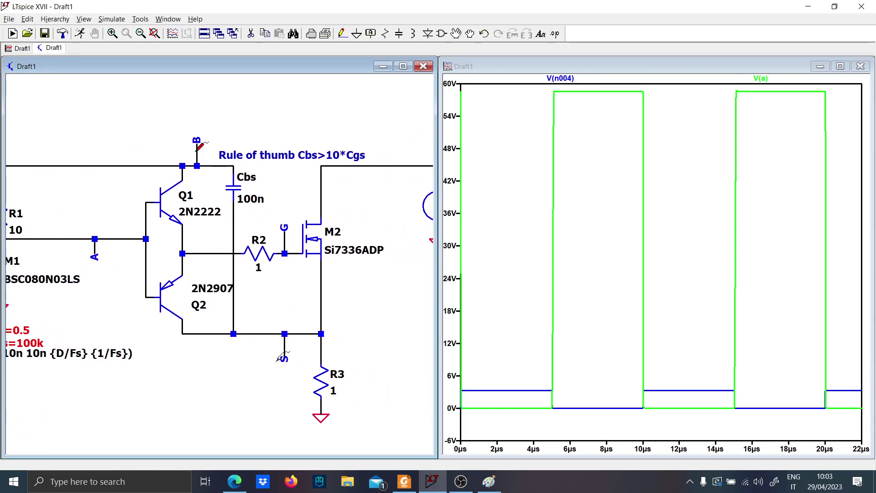
left_click_drag(197, 142, 289, 348)
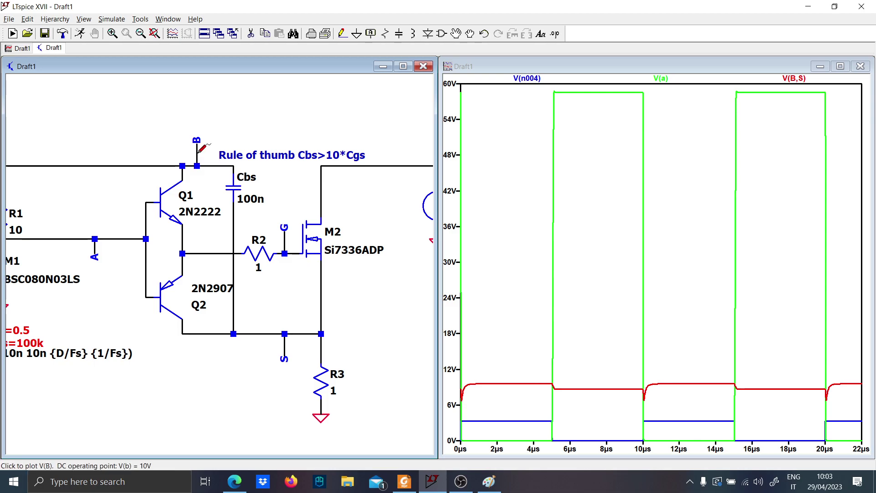
left_click_drag(199, 151, 284, 350)
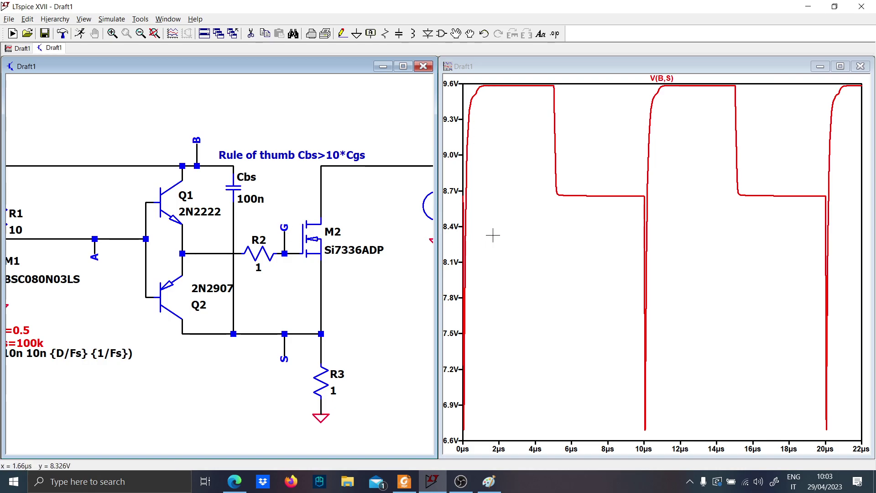
Set the bootstrap capacitor Cbs to 10n and rerun the simulation
right_click(257, 201)
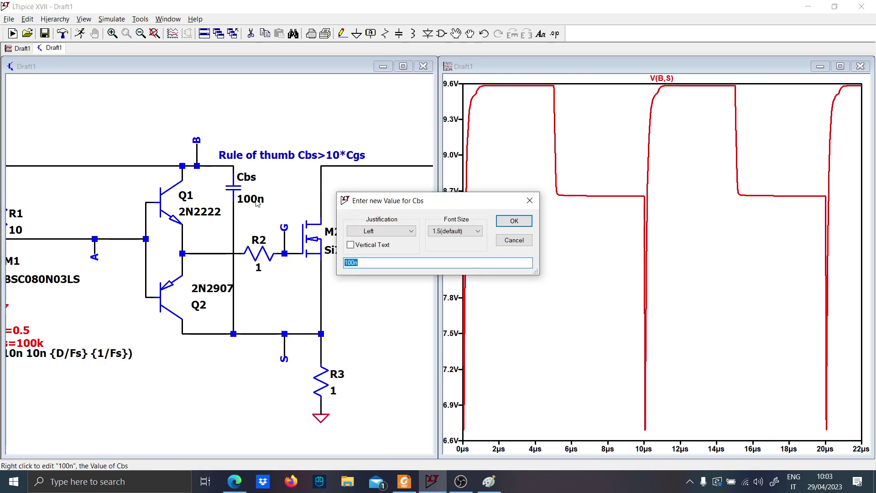
type("10n")
key("Return")
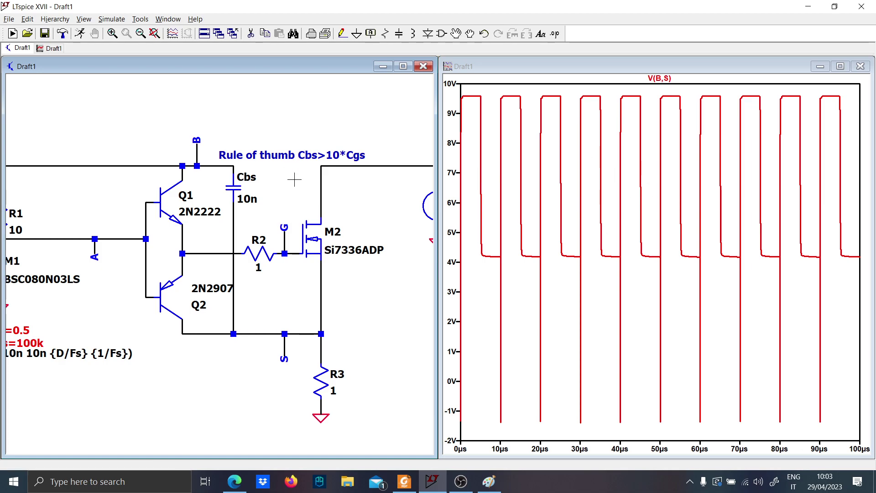
Set the bootstrap capacitor Cbs to 100n
right_click(253, 203)
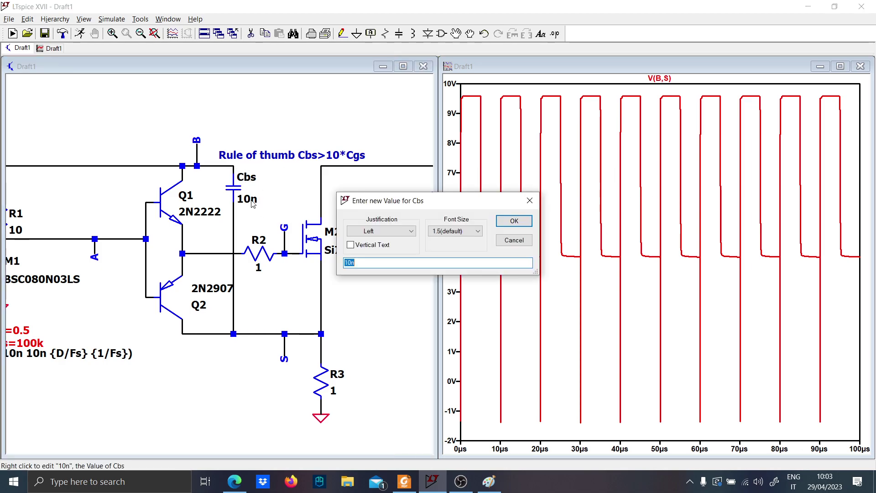
type("100n")
key("Return")
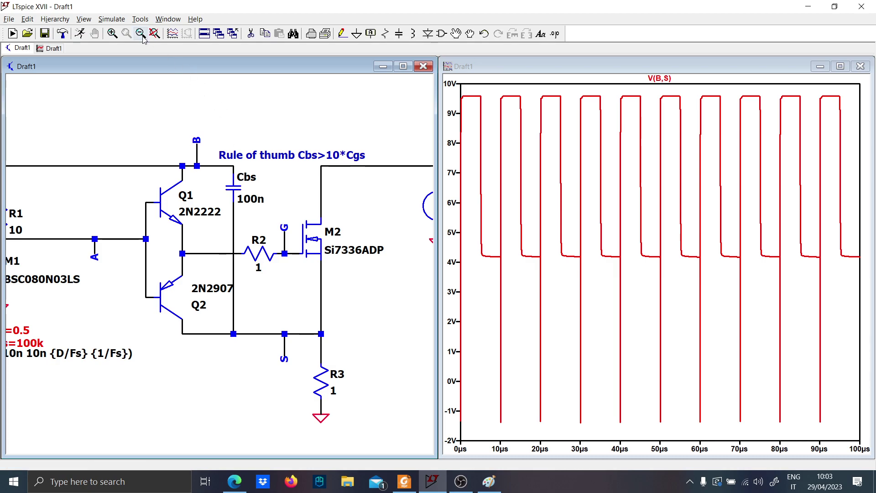
Rerun the simulation and plot only M2's gate-to-source voltage, measured differentially from net G to net S
left_click(81, 35)
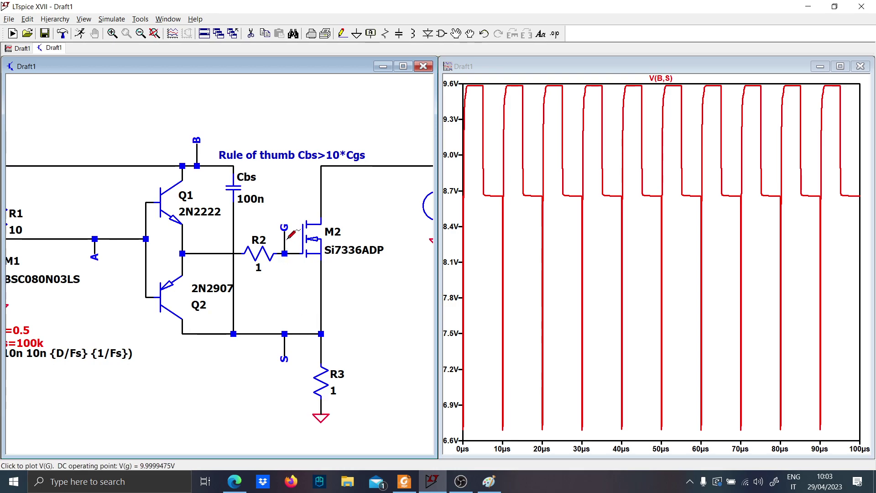
mouse_move(285, 237)
left_mouse_down()
mouse_move(326, 309)
mouse_move(326, 331)
left_mouse_up()
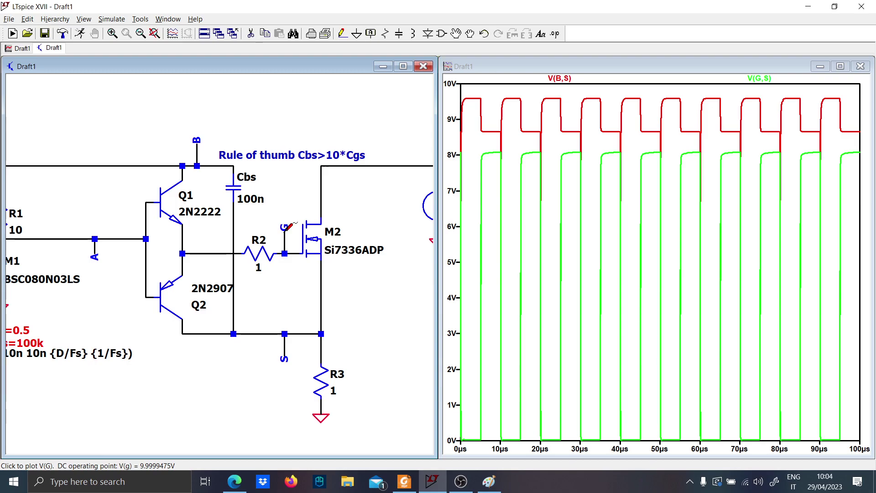
mouse_move(285, 231)
left_mouse_down()
mouse_move(317, 334)
mouse_move(309, 315)
mouse_move(319, 290)
left_mouse_up()
Wire M2's gate net G straight down to source net S and place a capacitor in that wire
scroll(296, 315, "down", 1)
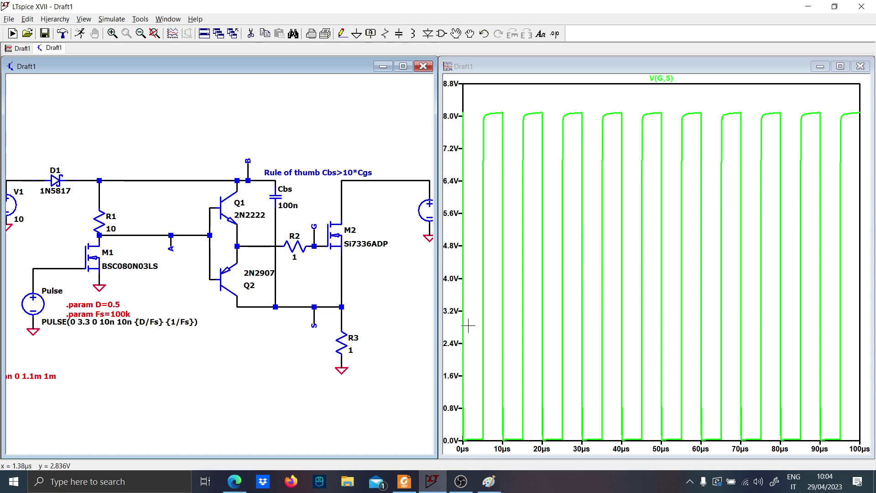
key("F3")
left_click(314, 246)
left_click(314, 307)
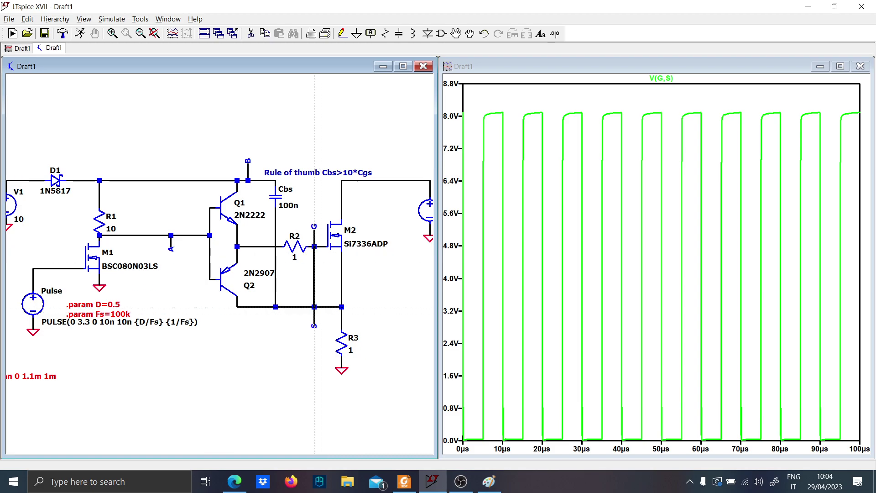
key("c")
left_click(314, 280)
key("Escape")
Set the new gate-source capacitor's value to 2.2n and rerun the simulation
right_click(322, 299)
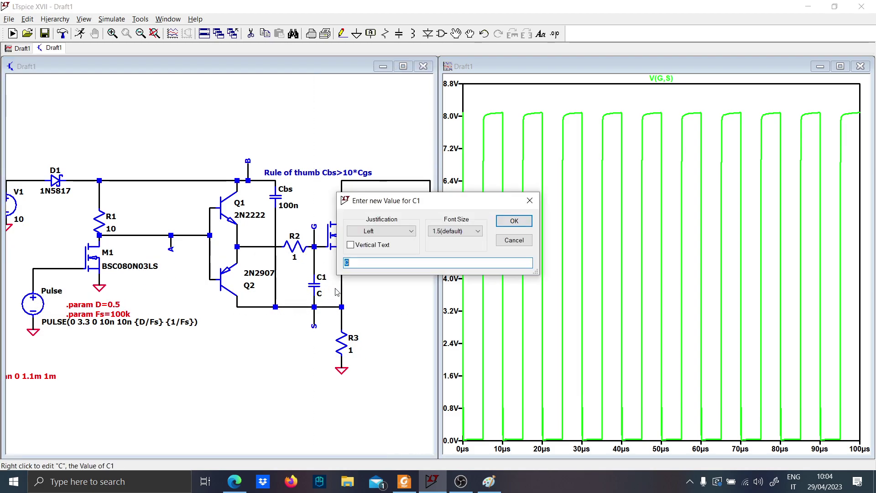
key("Return")
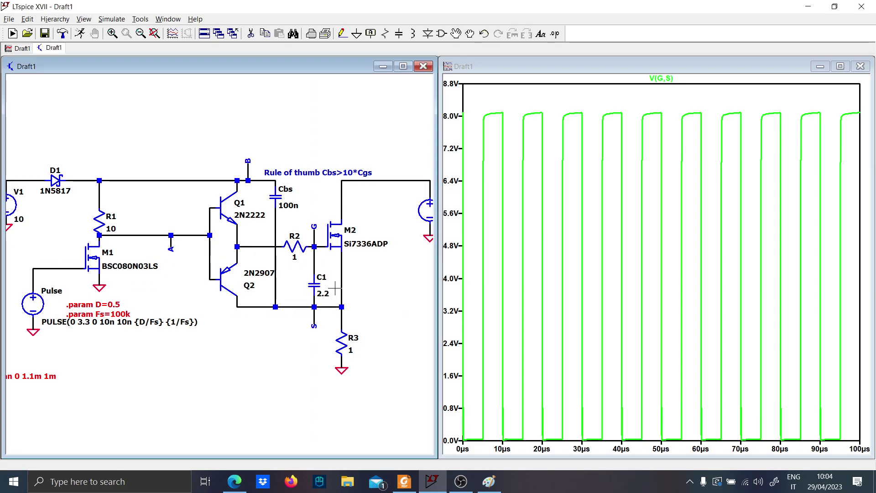
right_click(325, 293)
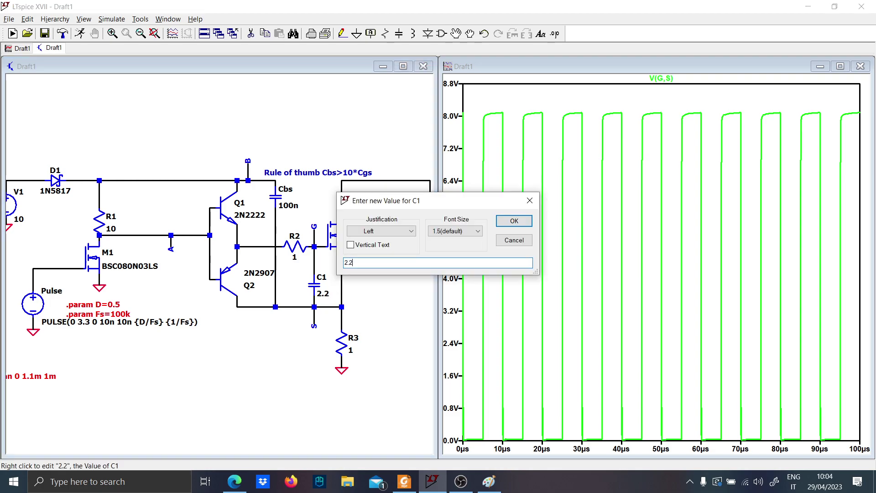
type("n")
key("Return")
left_click(76, 33)
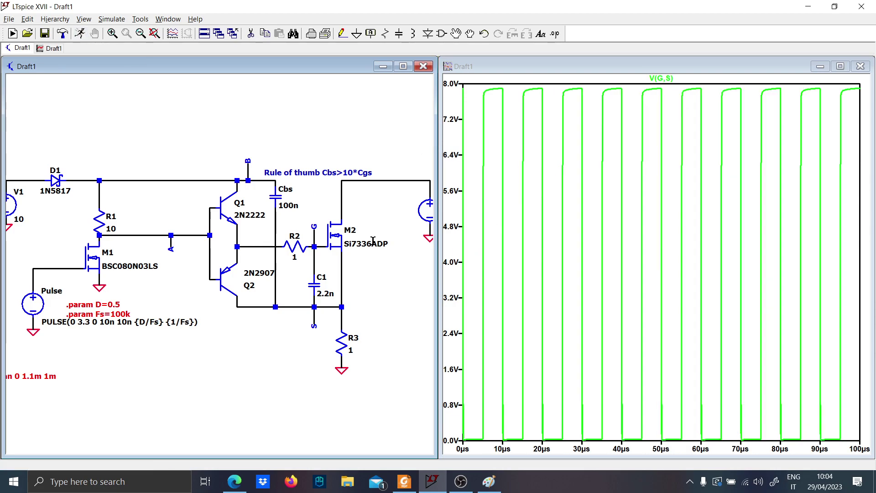
Plot M2's power dissipation and zoom in on the switching pulse between about 14.96 and 15.20 µs
left_click_drag(348, 270, 288, 255)
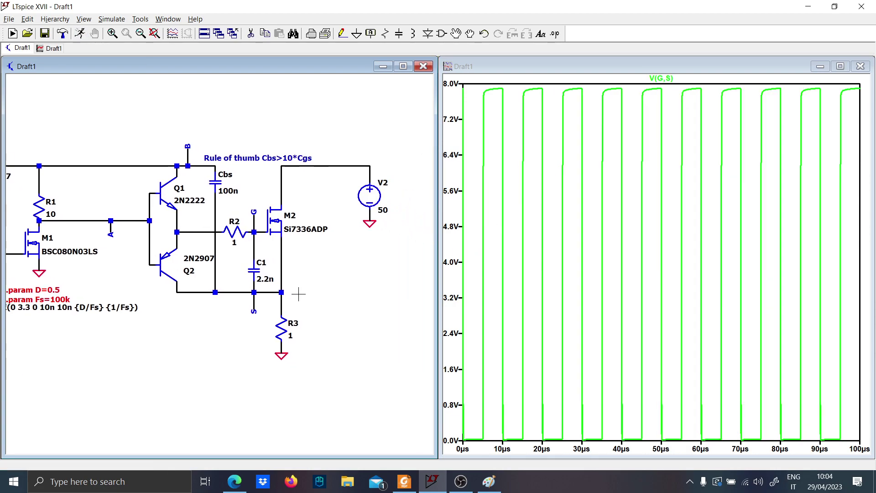
left_click(280, 223, "alt")
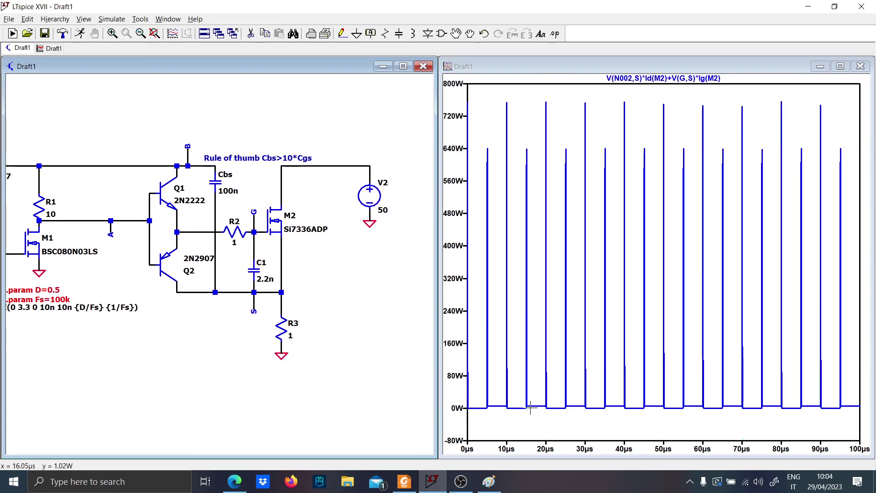
left_click_drag(560, 416, 524, 137)
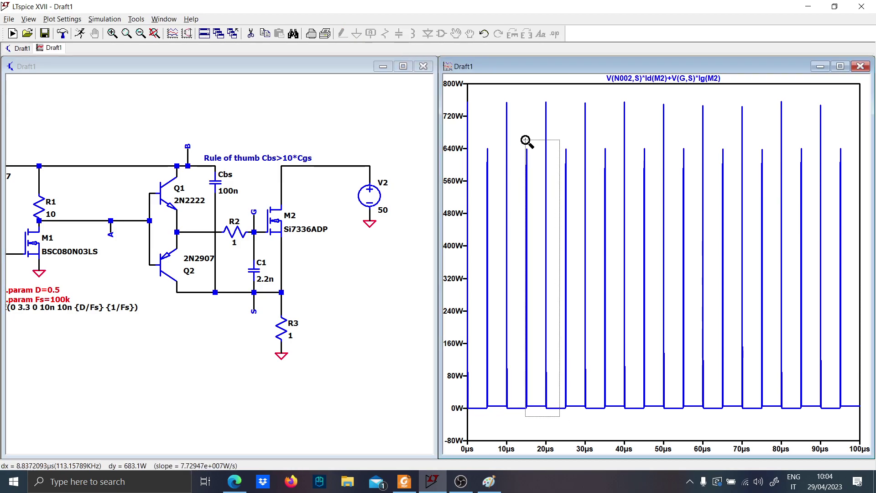
left_click_drag(556, 420, 619, 161)
left_click_drag(579, 407, 540, 101)
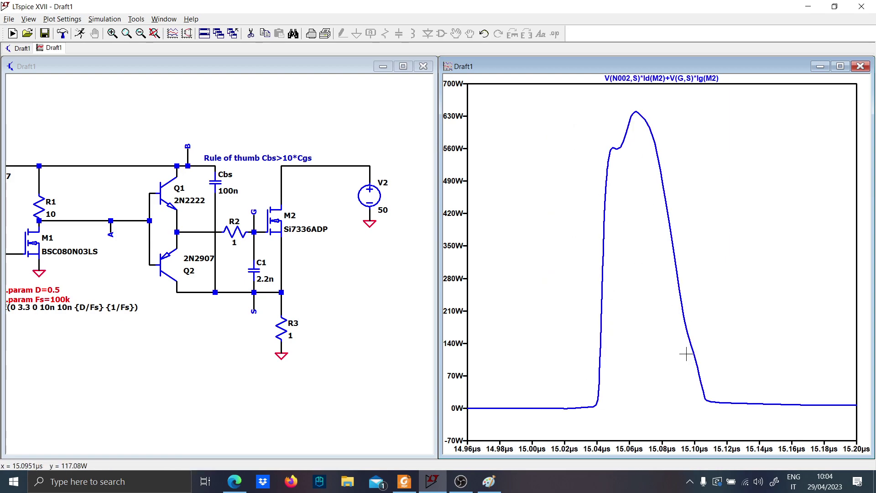
Add M2's drain current and drain voltage to the power dissipation plot
left_click(298, 247)
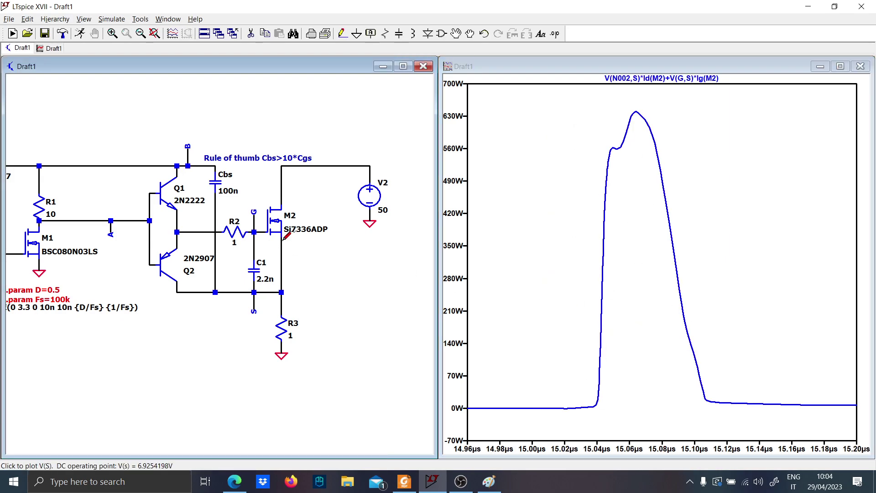
left_click(283, 197)
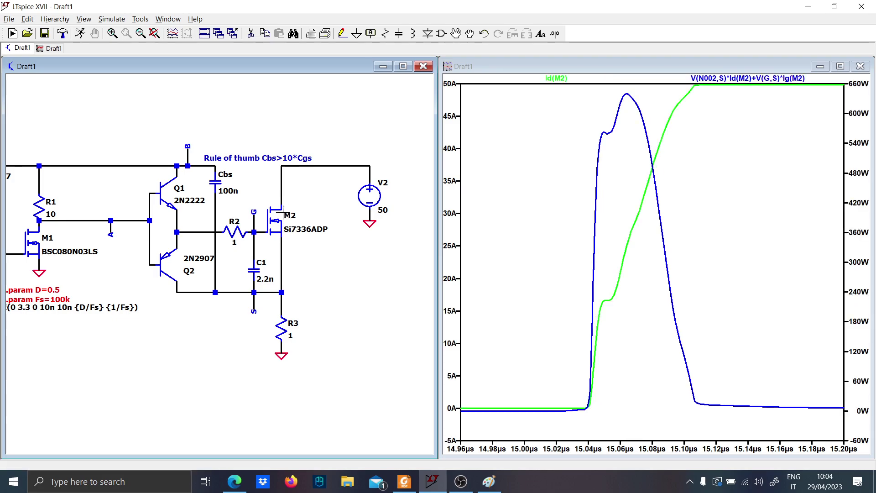
left_click(282, 195)
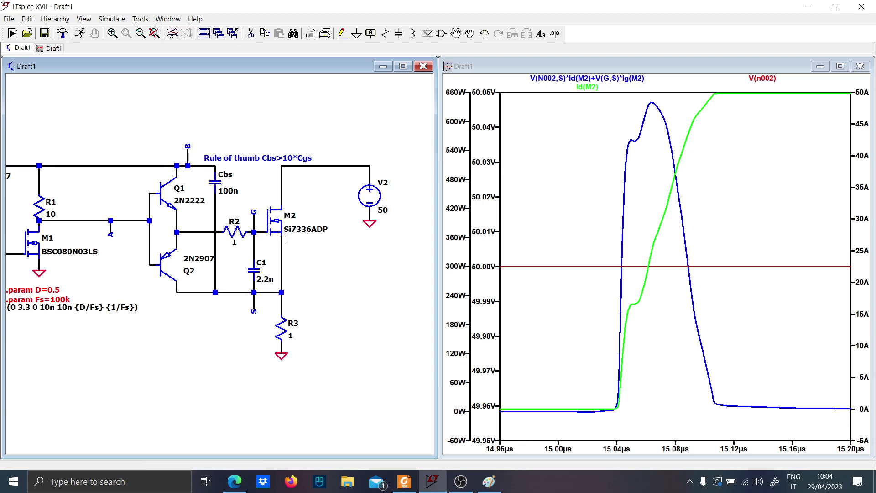
Plot only the voltage at M2's source net S, and add M2's source current to it
left_click(282, 235)
left_click(281, 239)
left_click(281, 240)
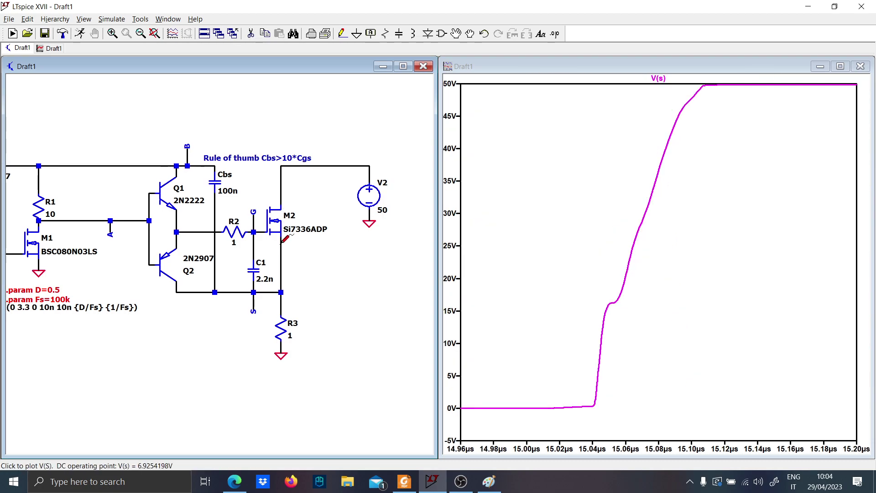
left_click(279, 238)
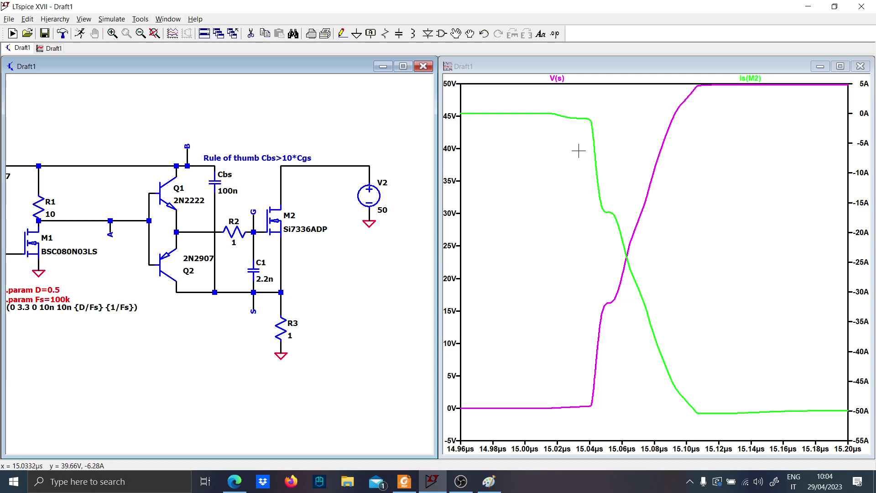
right_click(608, 131)
left_click(577, 146)
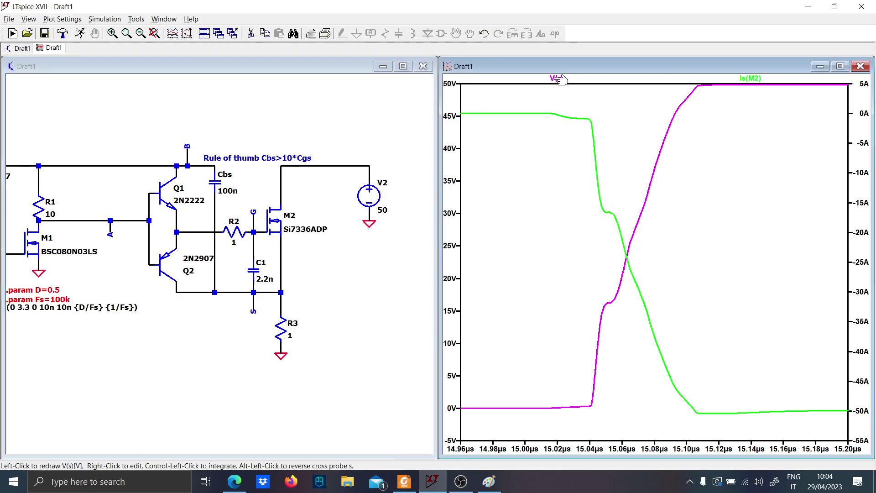
right_click(559, 79)
left_click(576, 196)
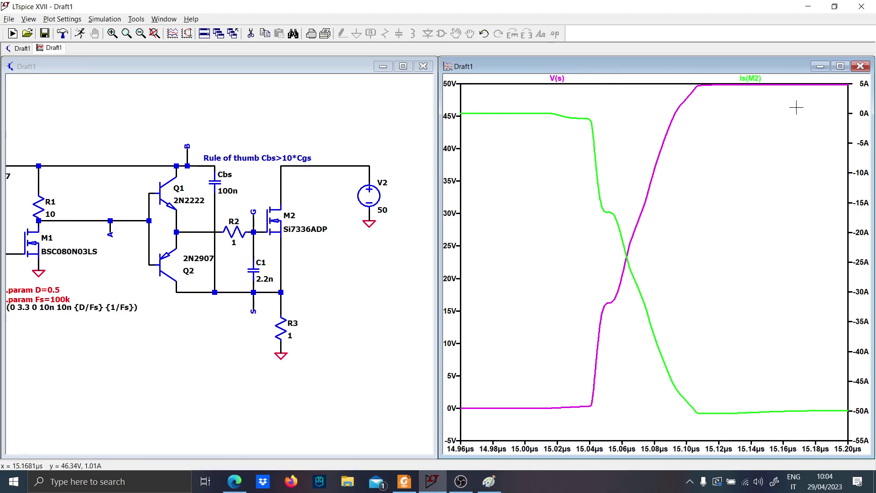
Add the expression trace V(s)*Is(M2) to the plot of source voltage and source current
right_click(656, 82)
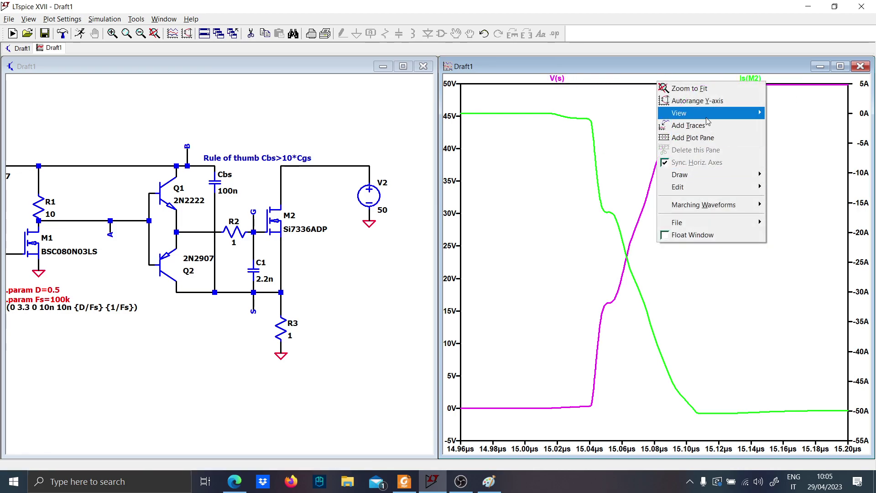
left_click(689, 126)
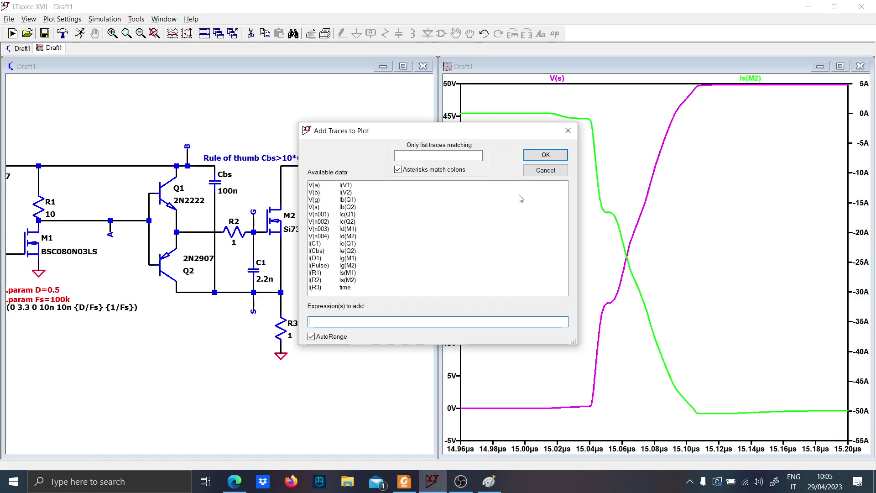
type("V")
key("Caps_Lock")
type("(s)")
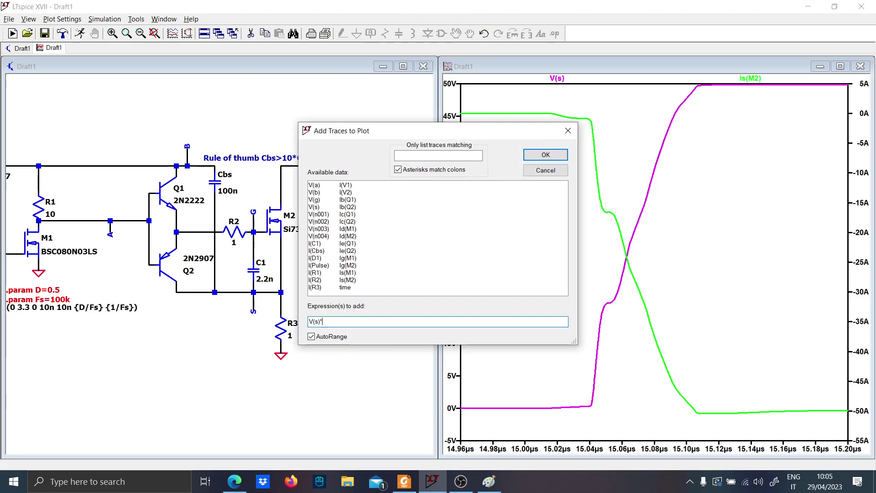
type("*Is(")
key("Caps_Lock")
type("M2")
key("Caps_Lock")
type("2)")
key("Return")
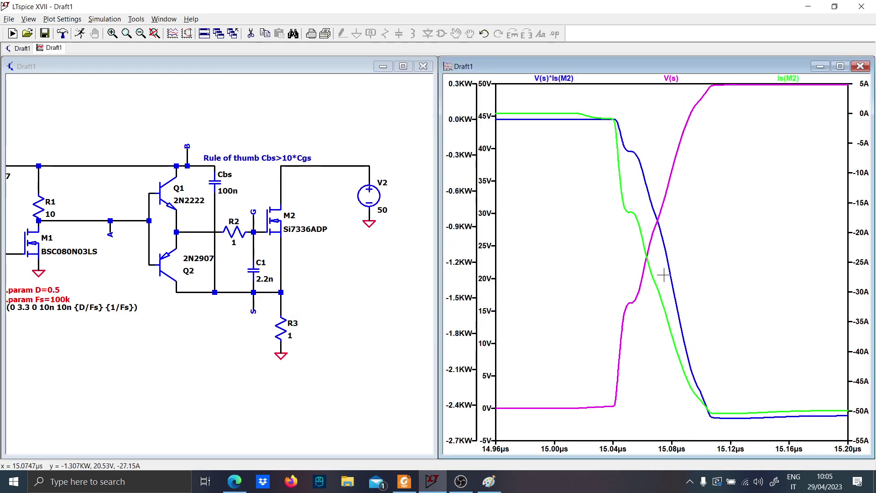
Plot only M2's power dissipation, and add M2's source current and the voltage at net S to it
left_click(311, 286)
left_click(281, 237, "alt")
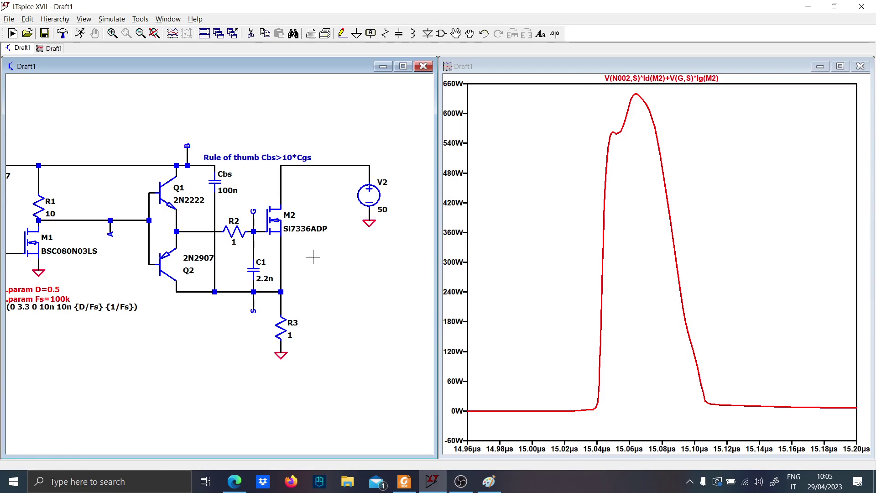
left_click(287, 234)
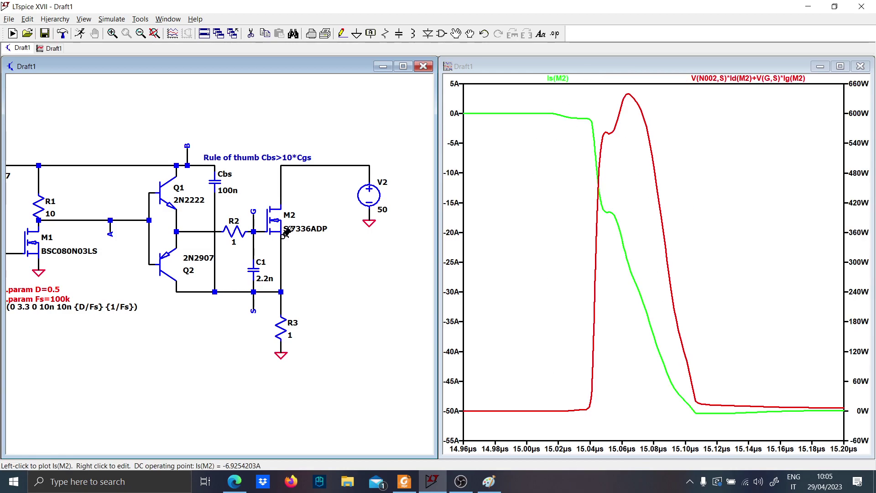
left_click(280, 247)
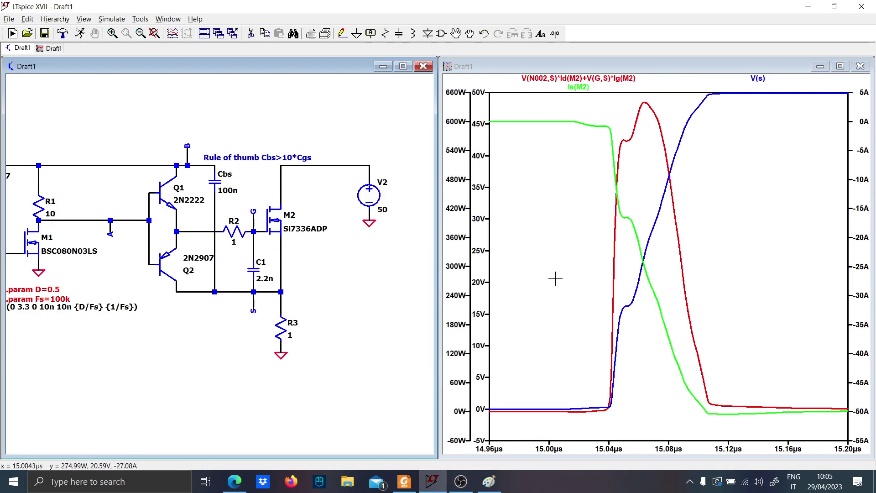
Plot only M2's gate current and zoom in on the first turn-on pulse between about 5.00 and 5.26 µs
scroll(297, 283, "down", 1)
left_click_drag(386, 287, 359, 266)
left_click(224, 209)
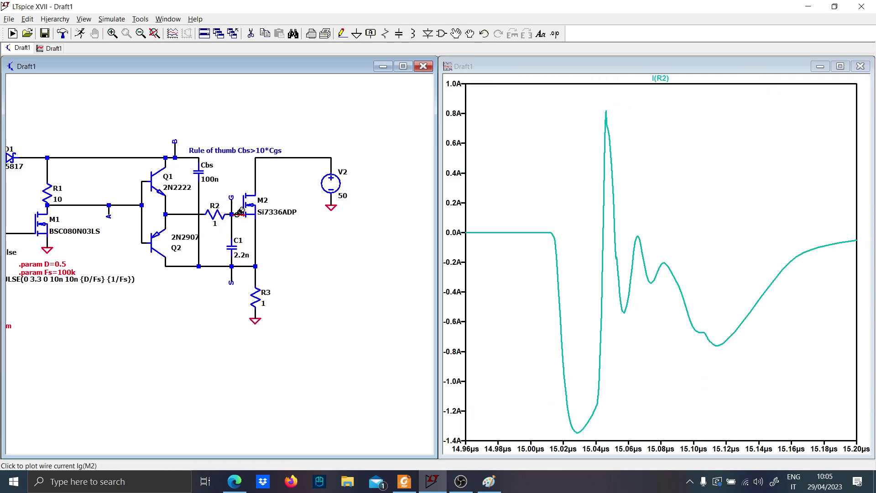
left_click(239, 212)
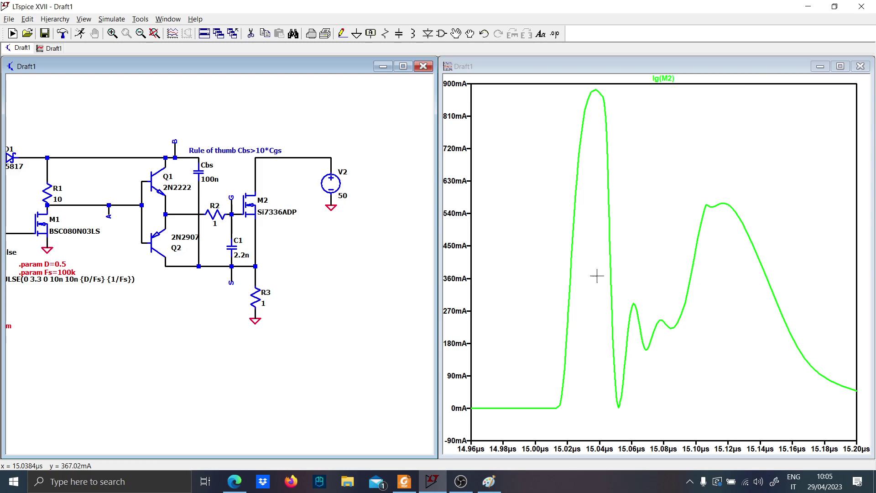
right_click(601, 172)
left_click(619, 183)
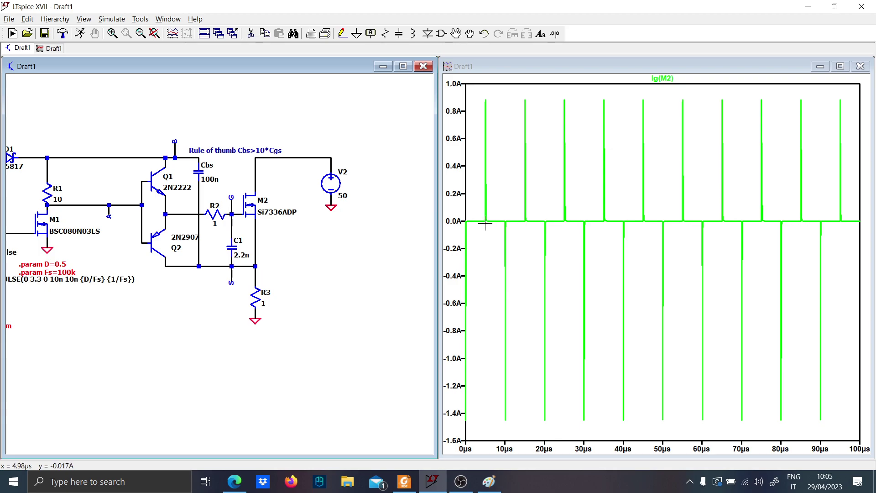
left_click_drag(486, 224, 501, 88)
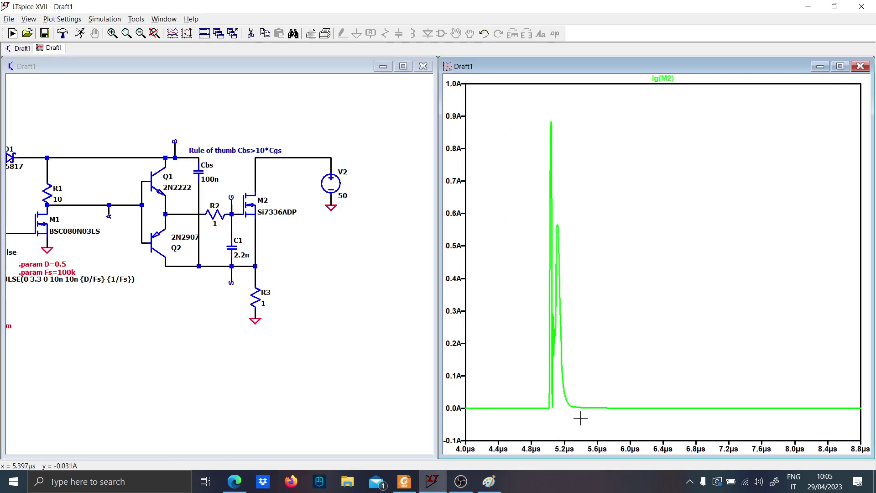
left_click_drag(582, 418, 544, 101)
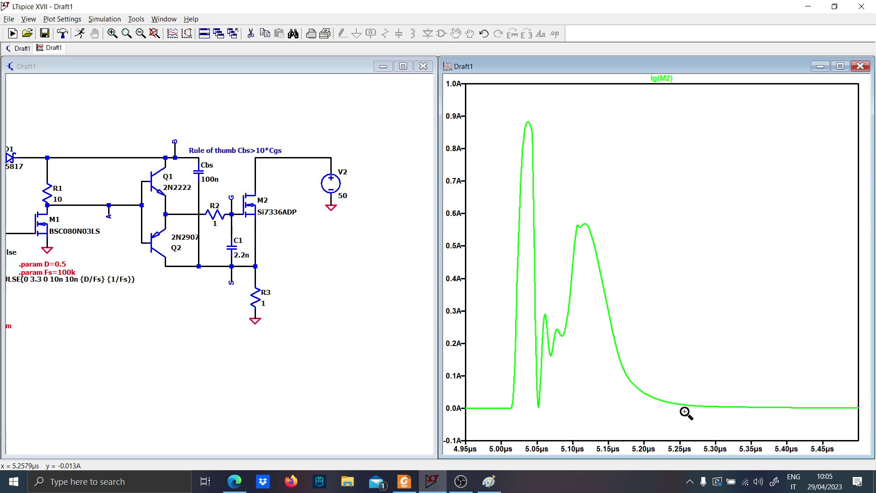
left_click_drag(678, 404, 509, 118)
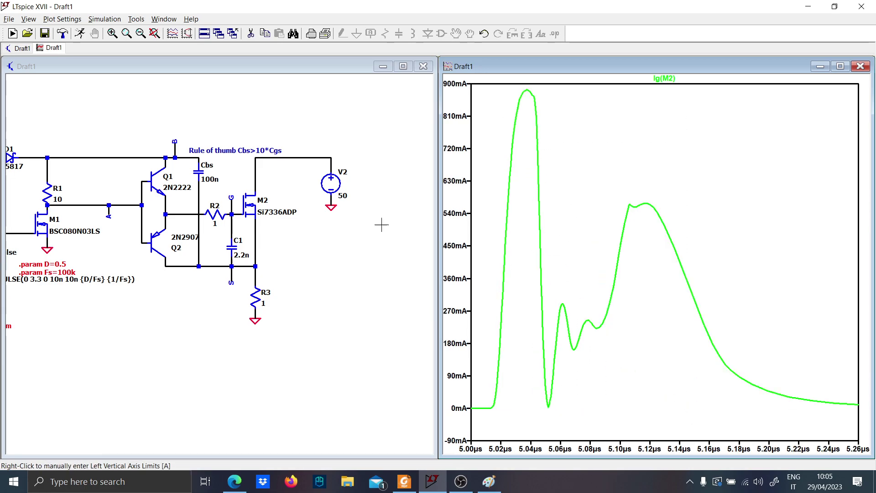
Change M2's model to the Infineon BSB012N03LX3 and rerun the simulation
left_click(269, 217)
scroll(264, 232, "up", 4)
left_click_drag(264, 234, 324, 265)
right_click(299, 223)
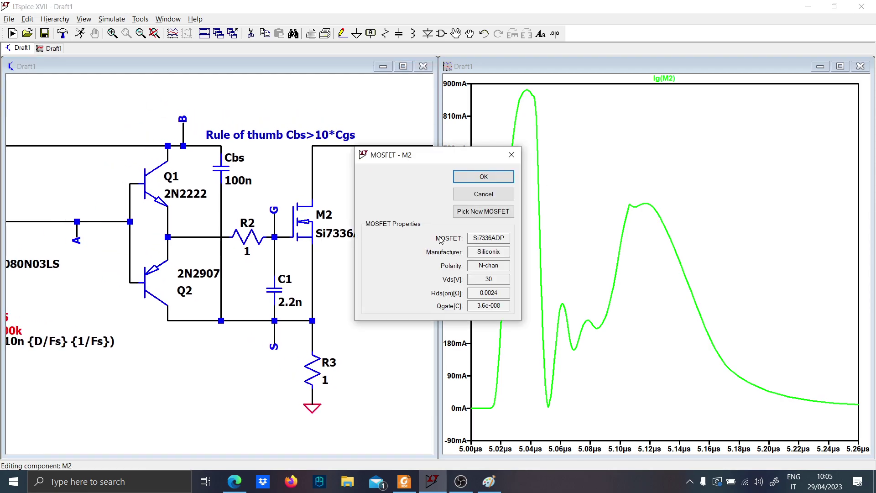
left_click(483, 211)
scroll(483, 237, "down", 5)
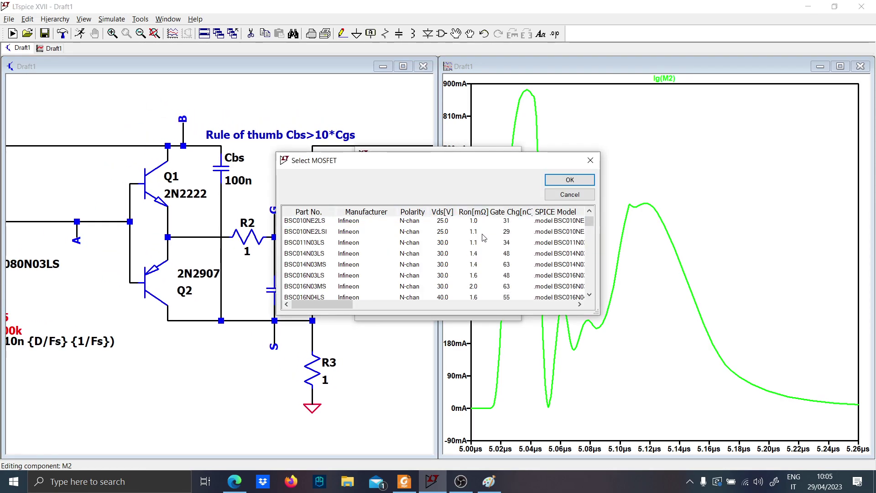
scroll(483, 239, "up", 5)
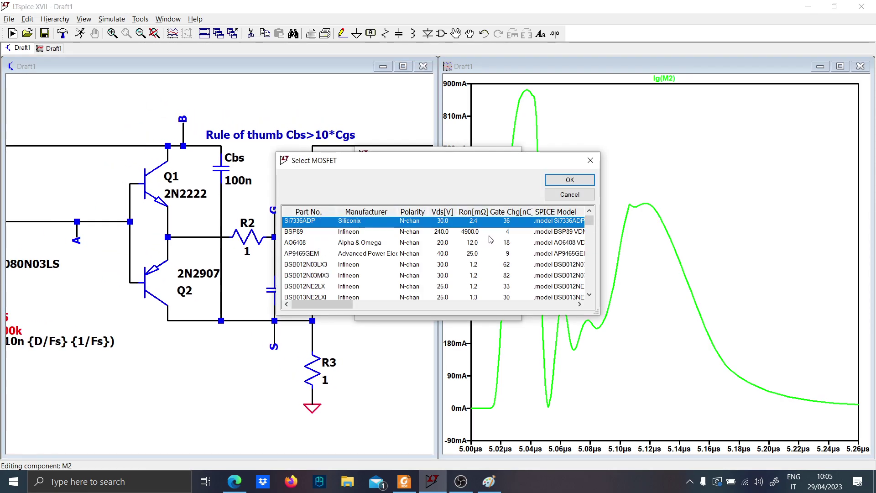
left_click(489, 265)
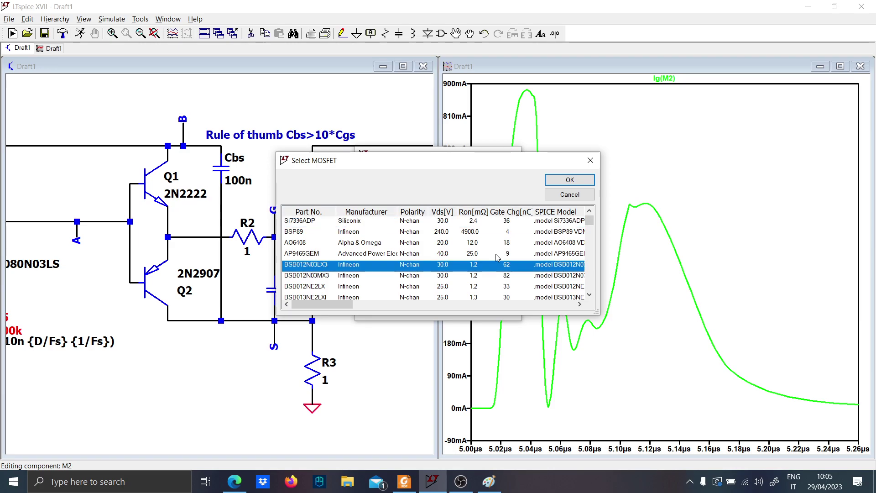
left_click(566, 182)
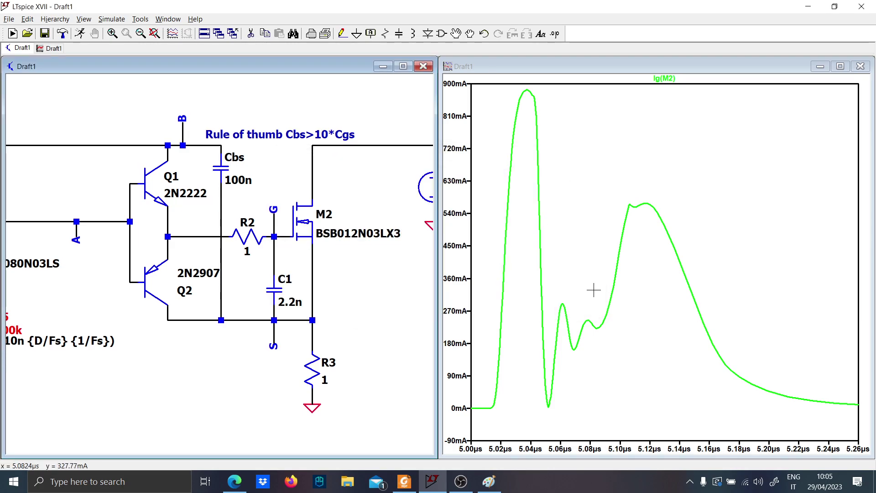
left_click(77, 36)
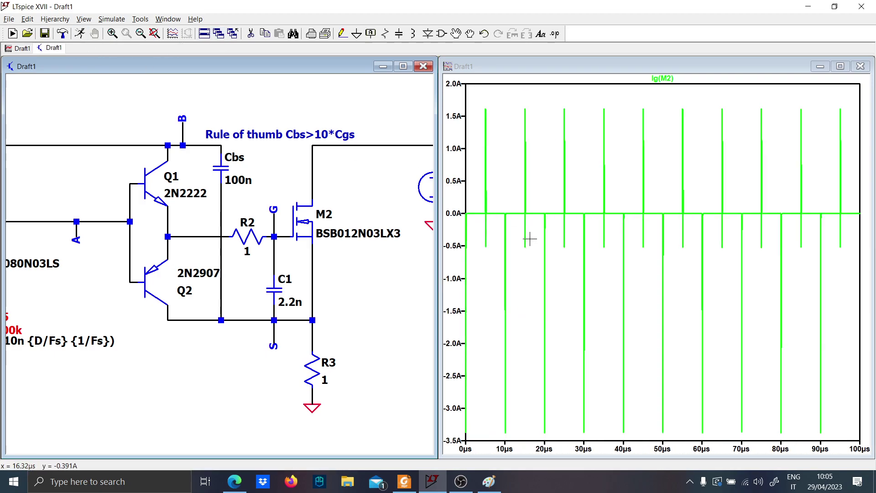
Zoom in on M2's gate current pulse between about 5.00 and 5.20 µs for the new MOSFET
left_click_drag(479, 213, 488, 102)
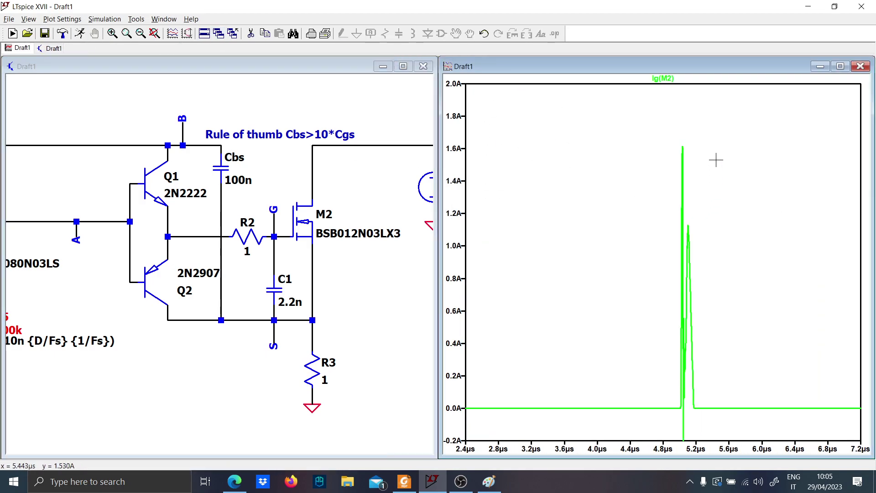
left_click_drag(655, 128, 820, 419)
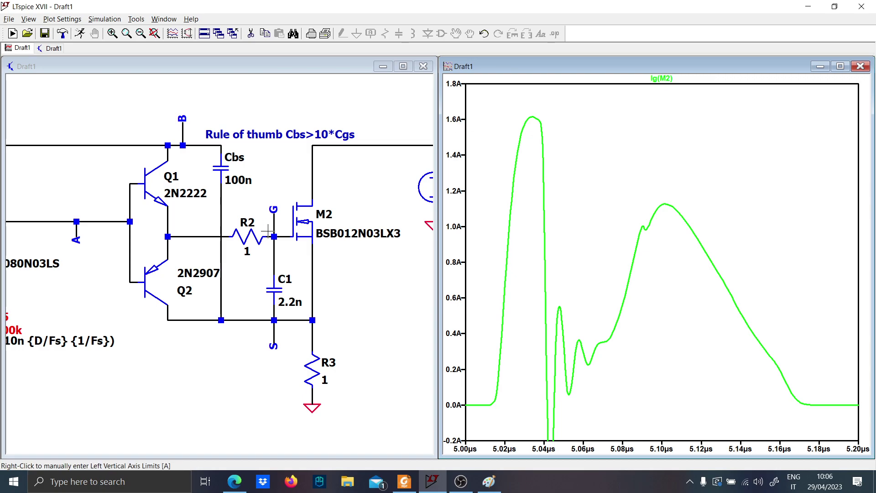
right_click(298, 222)
key("Escape")
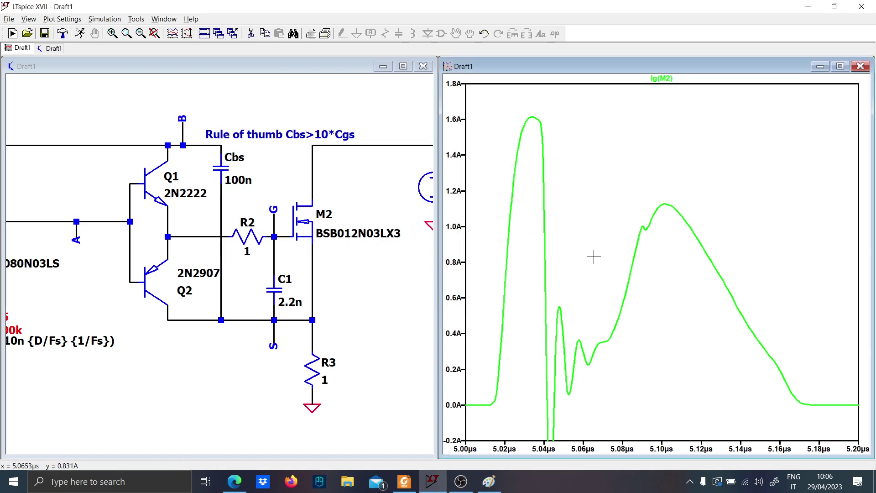
Place a diode with its cathode facing up in the free space beside load resistor R3
scroll(425, 265, "down", 5)
left_click(321, 287)
scroll(283, 270, "up", 3)
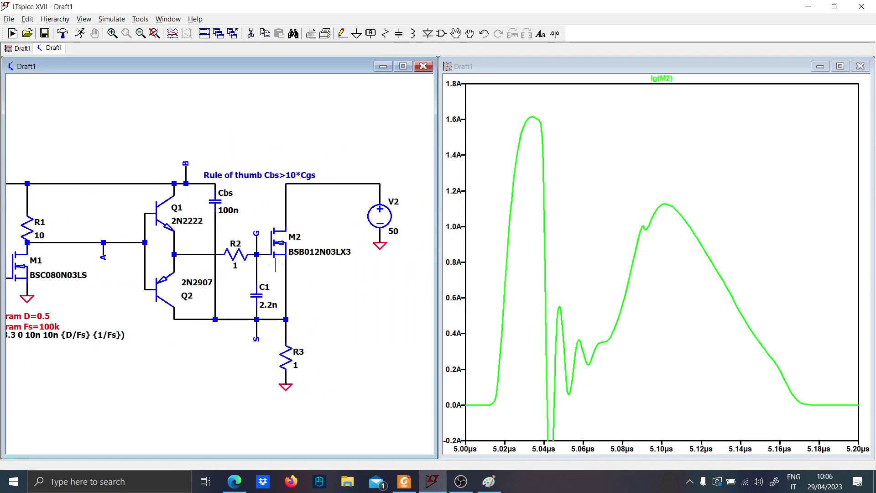
left_click_drag(333, 299, 288, 268)
key("d")
key("ctrl+r")
key("ctrl+r")
left_click(269, 321)
key("Escape")
Draw a wire from the new diode's cathode up and across, and insert a 22u inductor in its horizontal run
key("F3")
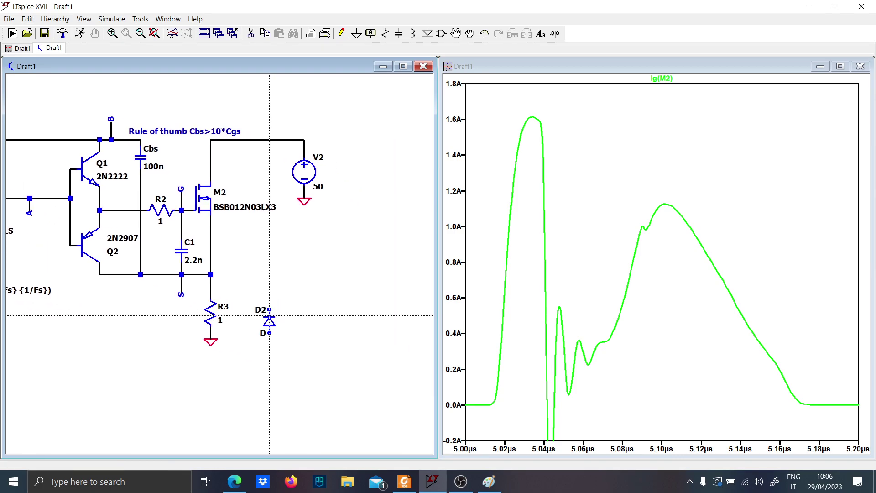
left_click(269, 309)
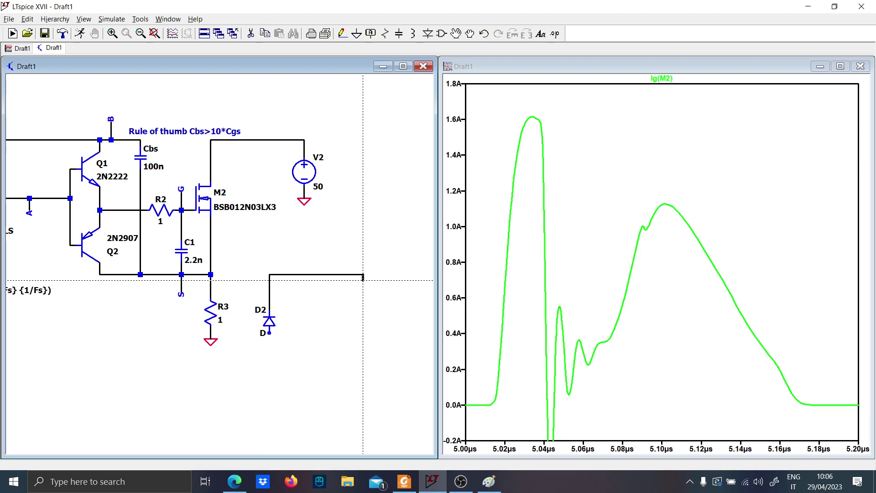
left_click(363, 274)
key("l")
key("ctrl+r")
left_click(313, 274)
right_click(314, 285)
type("20u")
key("Return")
Run a wire down from the inductor's output end to a ground symbol and place a capacitor in it
key("F3")
left_click(363, 274)
left_click(363, 333)
key("g")
left_click(363, 334)
key("Escape")
key("c")
left_click(363, 314)
key("Escape")
Set the value of output capacitor C2 to 100u
right_click(372, 325)
key("Escape")
right_click(369, 324)
type("22uu")
key("Return")
right_click(369, 326)
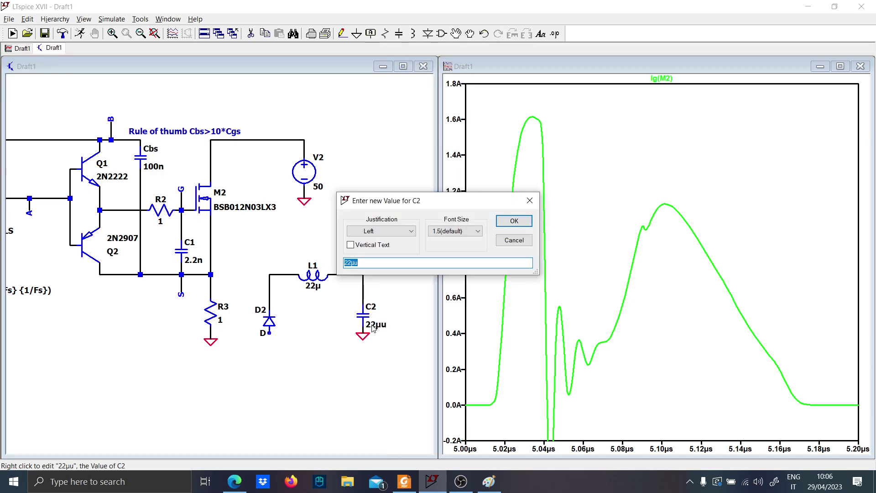
key("Return")
right_click(372, 324)
type("1")
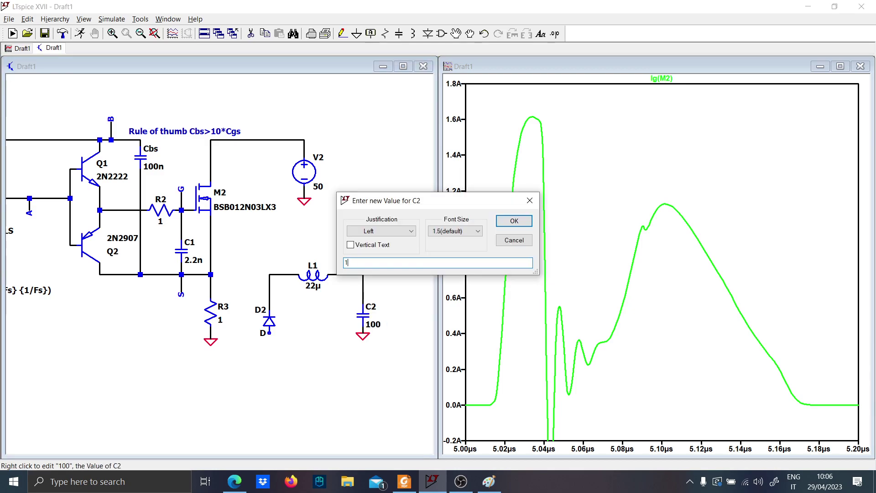
type("00u")
key("Return")
Add a grounded load resistor in parallel with output capacitor C2 and set its value to 1
key("F3")
left_click(363, 275)
left_click(411, 334)
key("g")
key("r")
left_click(404, 296)
right_click(419, 319)
type("1")
key("Return")
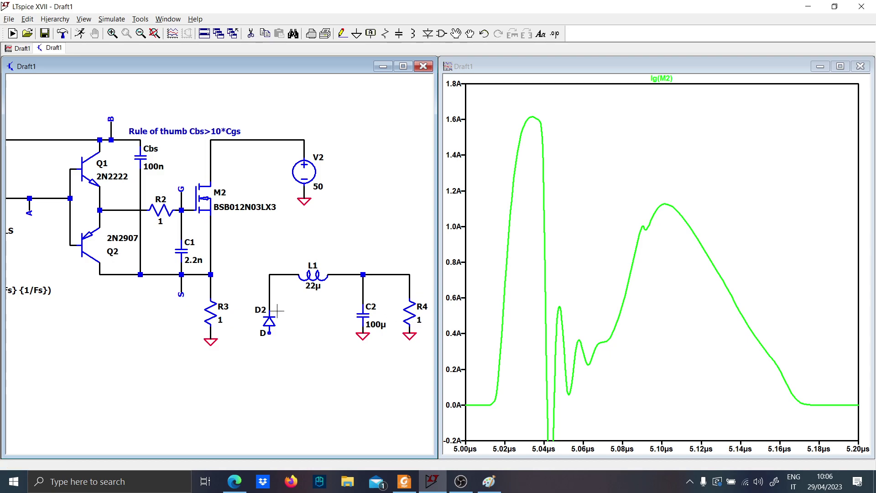
Wire the anode of diode D2 down to a ground symbol
left_click_drag(271, 275, 269, 265)
key("F3")
left_click(269, 334)
left_click(269, 345)
key("g")
Disconnect R3 from net S by deleting its upper wire, and wire net S to the D2 and L1 junction
key("F5")
key("F3")
left_click(210, 275)
left_click(270, 275)
key("Escape")
Close the waveform window to view the whole schematic
scroll(277, 372, "down", 2)
left_click_drag(256, 383, 348, 379)
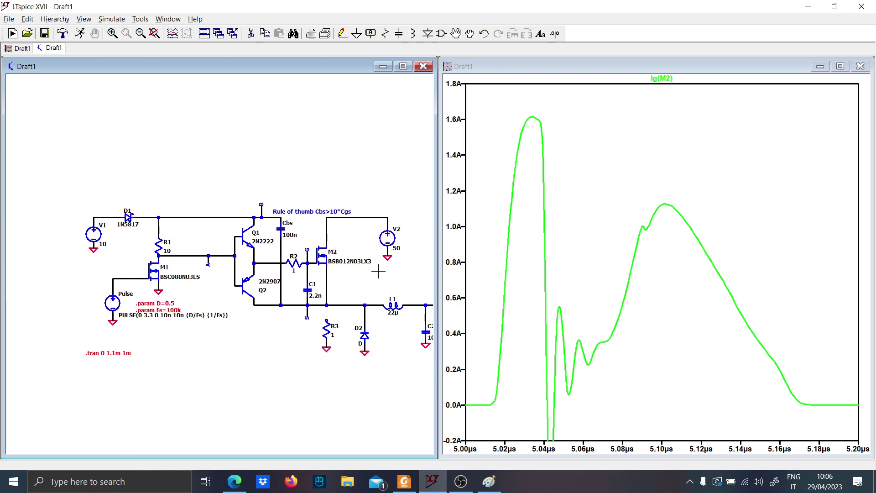
scroll(218, 392, "up", 2)
left_click_drag(365, 298, 376, 299)
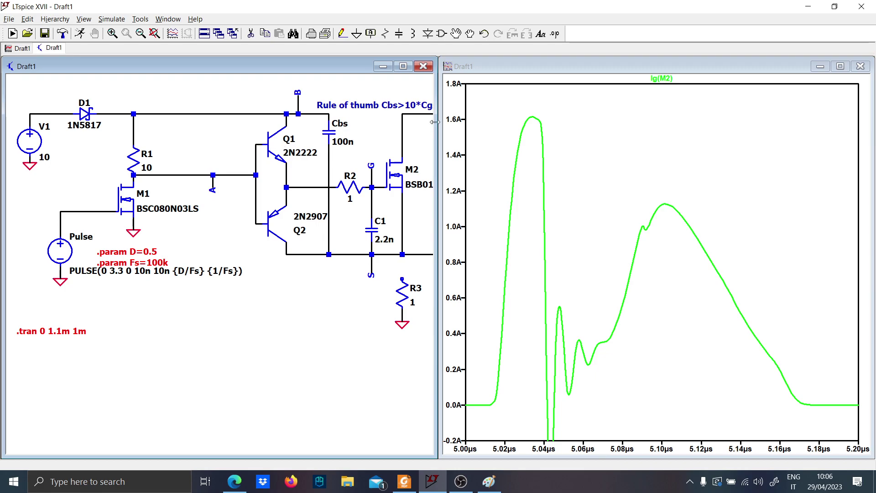
left_click(860, 66)
left_click(409, 53)
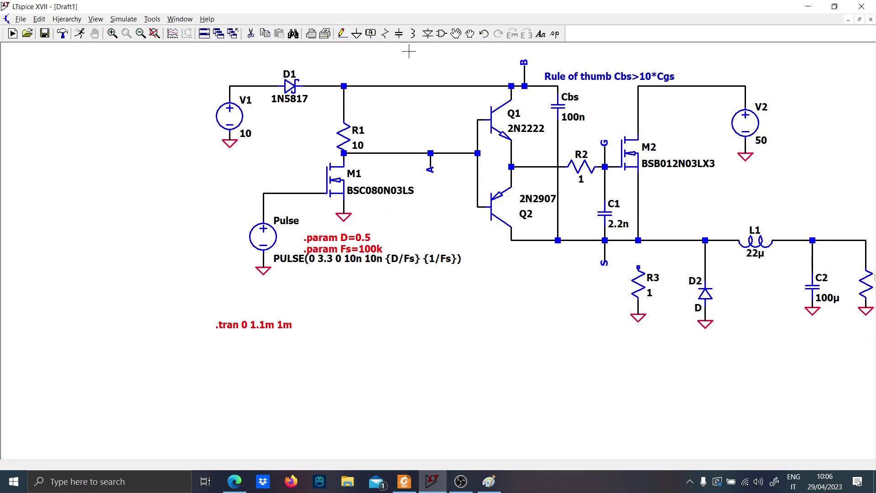
Extend the output wire beyond load resistor R4 and label its end Out
left_click_drag(647, 321, 383, 299)
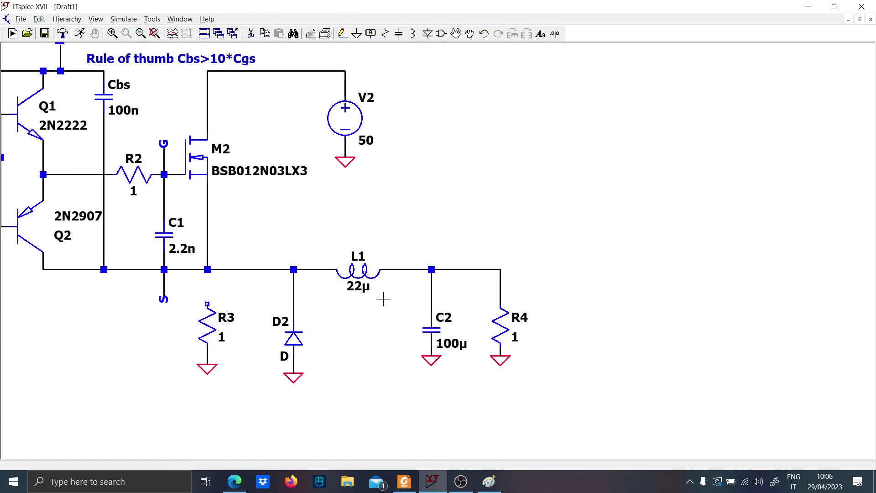
key("F3")
left_click(501, 269)
left_click(526, 269)
key("Escape")
key("F4")
type("Out")
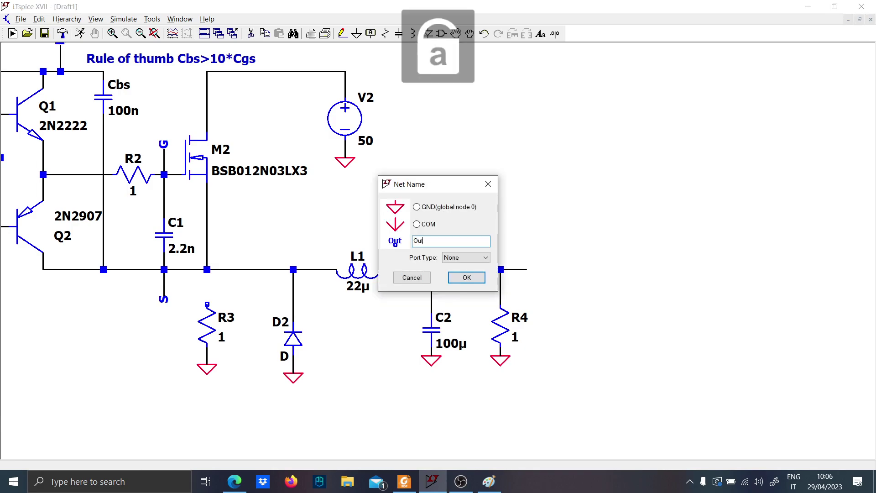
key("Return")
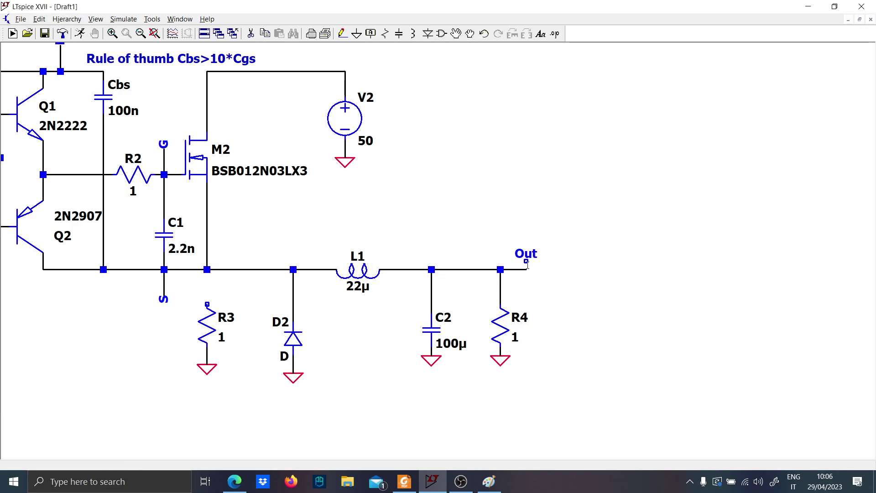
left_click(527, 269)
Rerun the simulation with the diode, inductor and capacitor output stage
scroll(528, 206, "down", 2)
left_click(79, 36)
scroll(525, 380, "up", 2)
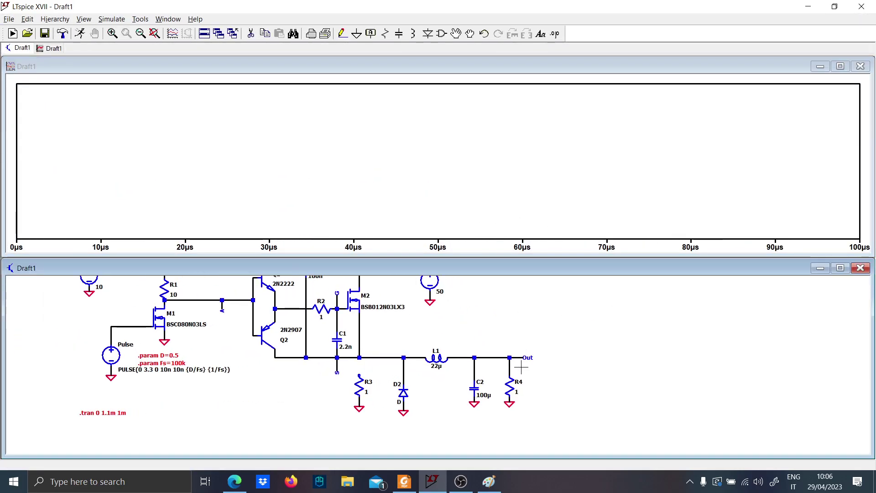
Plot the Out voltage, and set the transient analysis to stop at 2.2m and start saving data at 2m
left_click(522, 358)
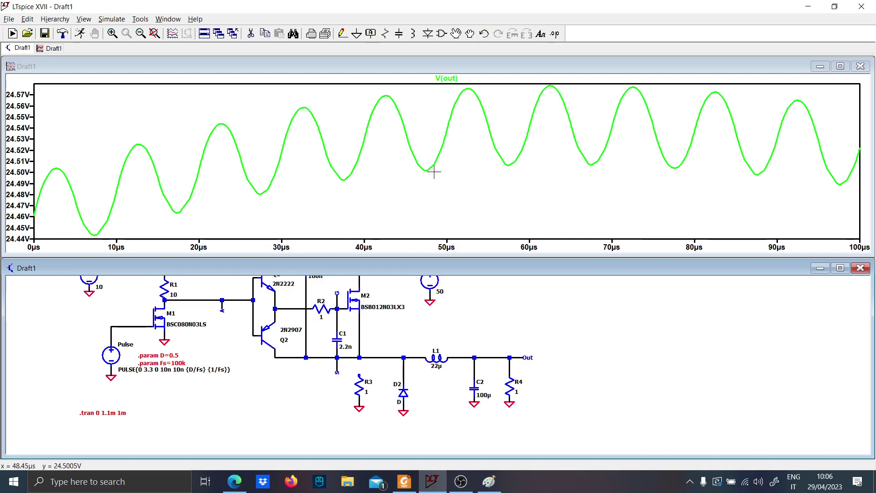
left_click_drag(153, 382, 218, 387)
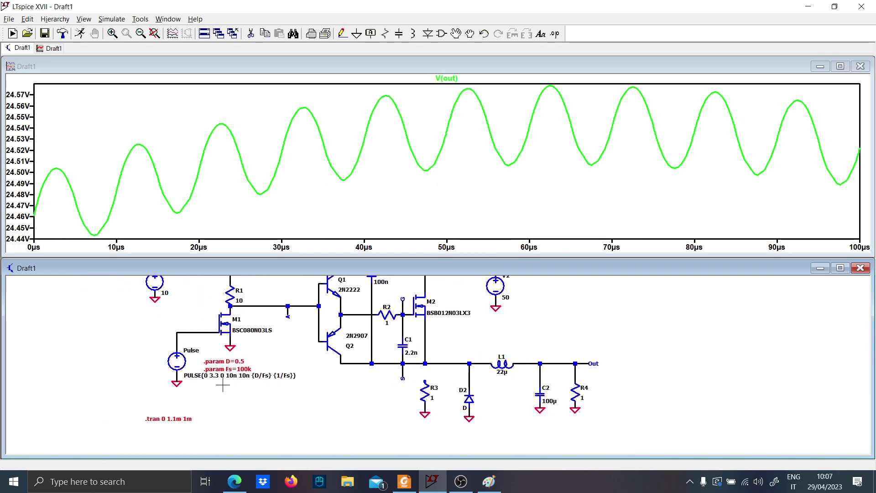
right_click(170, 419)
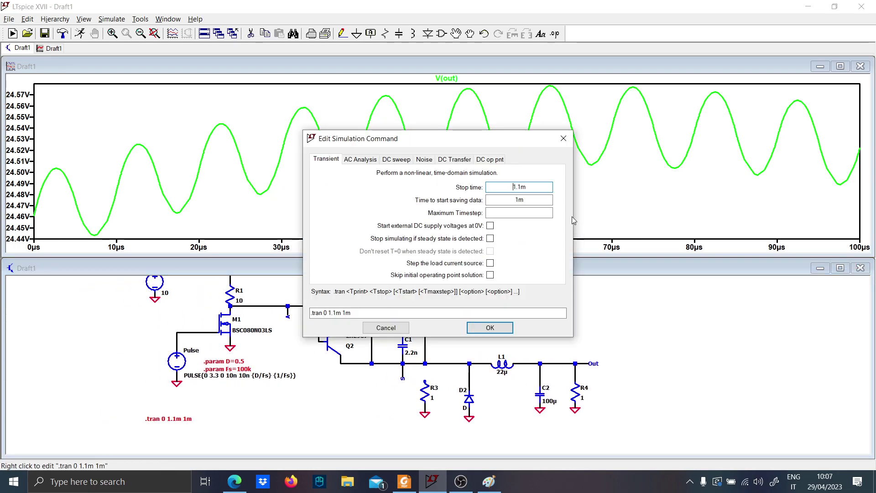
double_click(549, 203)
type("2m")
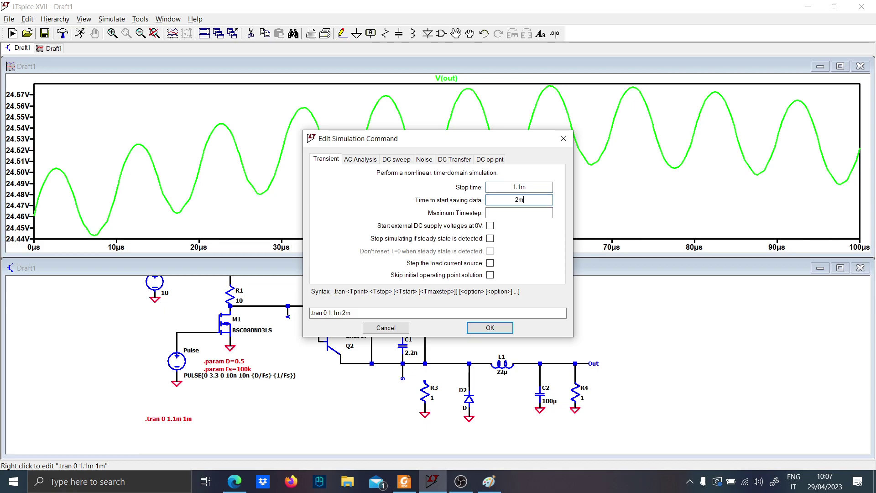
double_click(552, 188)
type("2.2")
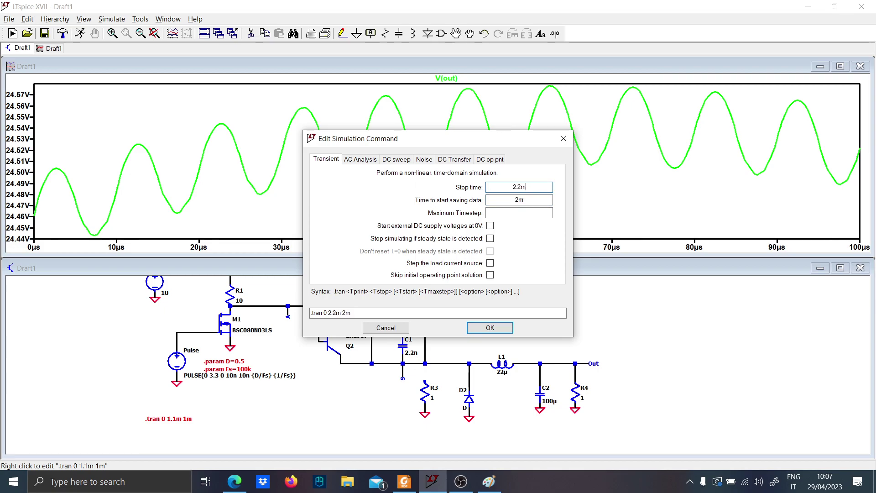
type("m")
key("Return")
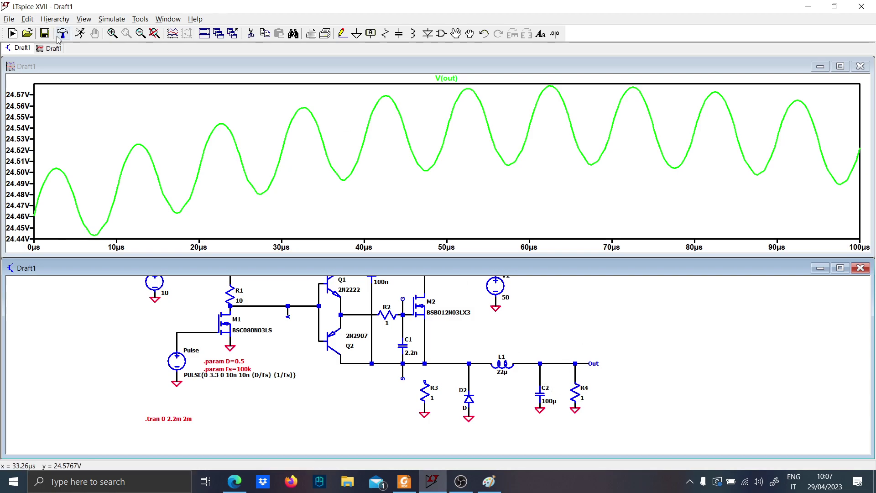
Rerun the simulation and plot the current through inductor L1
left_click(80, 33)
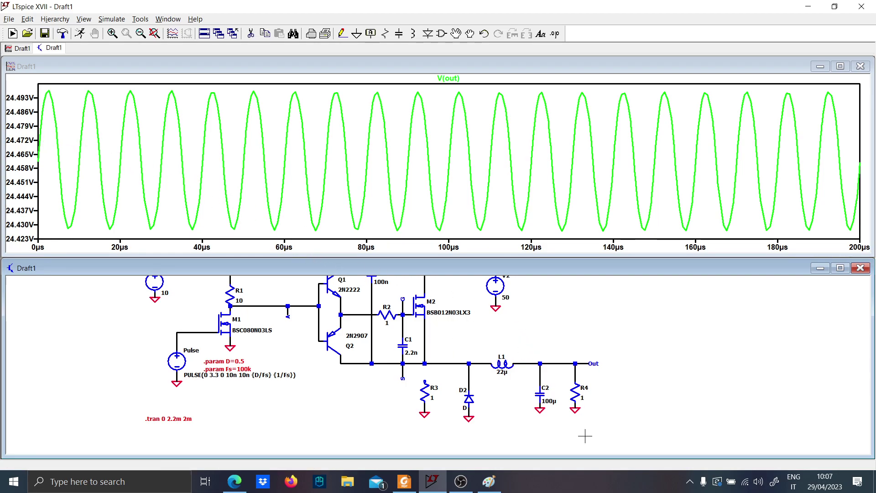
scroll(532, 383, "up", 3)
left_click(477, 338)
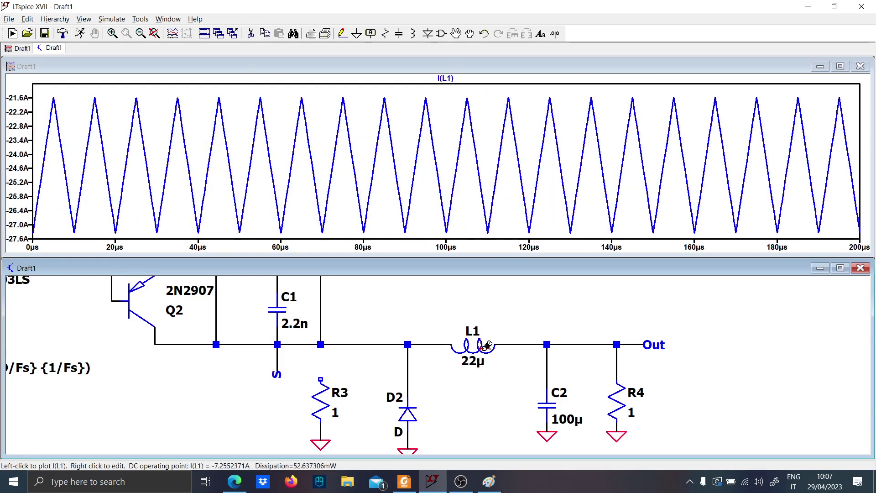
Set the value of inductor L1 to 44µ and rerun the simulation
right_click(477, 363)
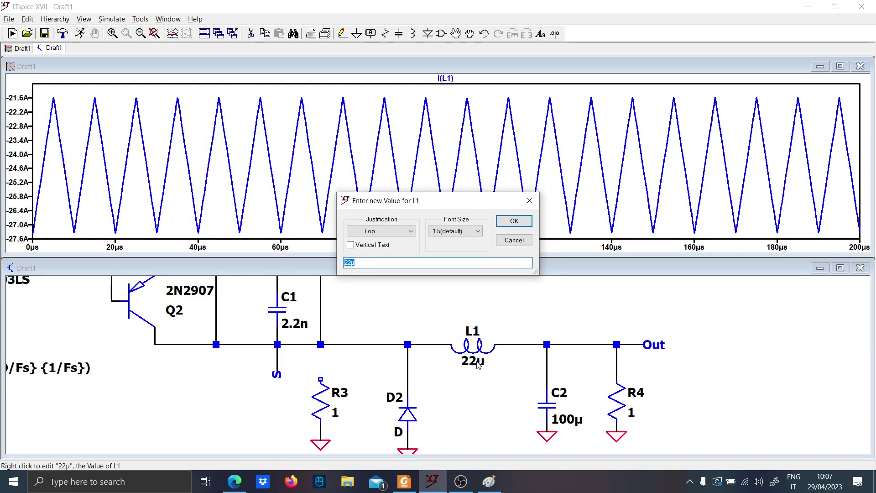
key("Return")
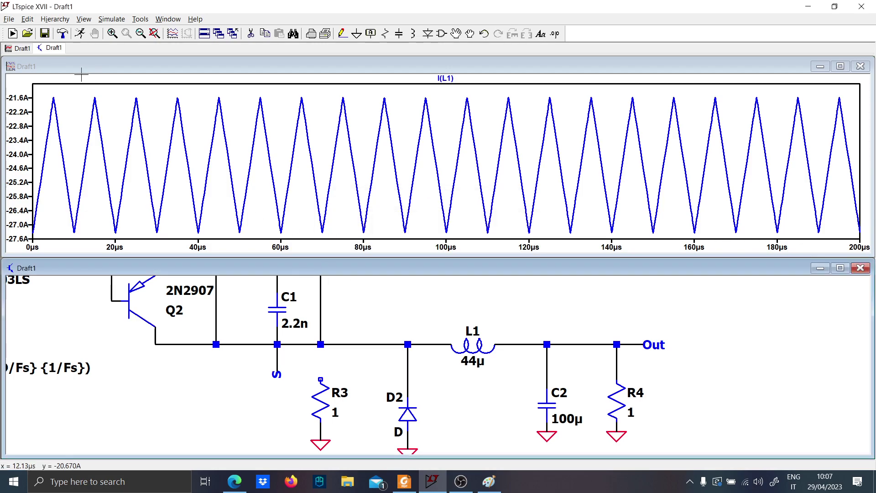
left_click(80, 33)
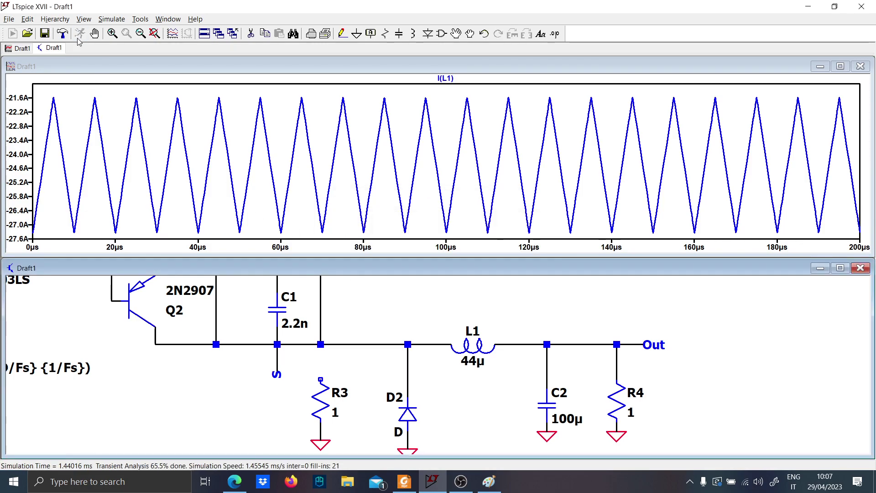
Plot the Out voltage, and plot M2's gate-to-source voltage V(G,S) on its own
left_click(639, 342)
scroll(442, 303, "down", 5)
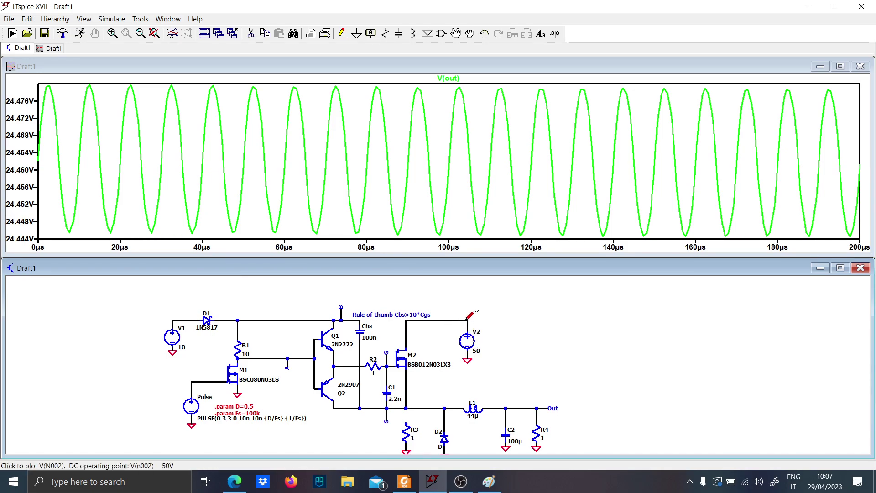
scroll(391, 374, "up", 4)
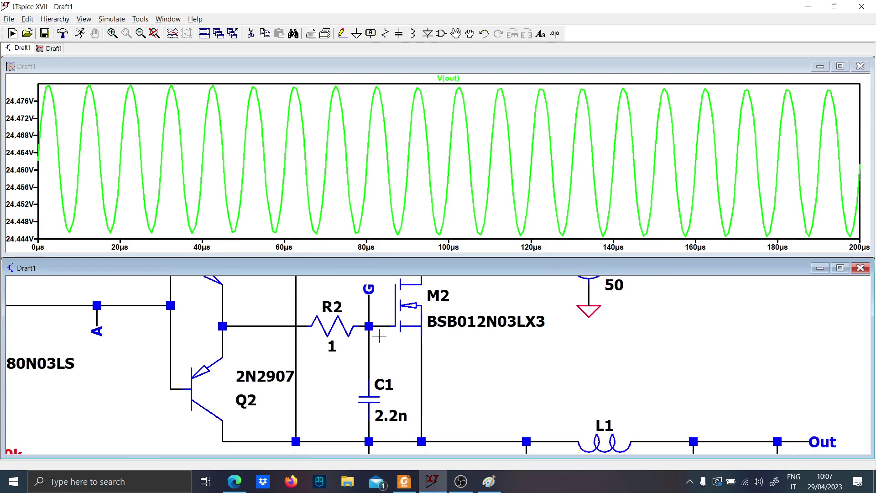
left_click_drag(385, 325, 424, 360)
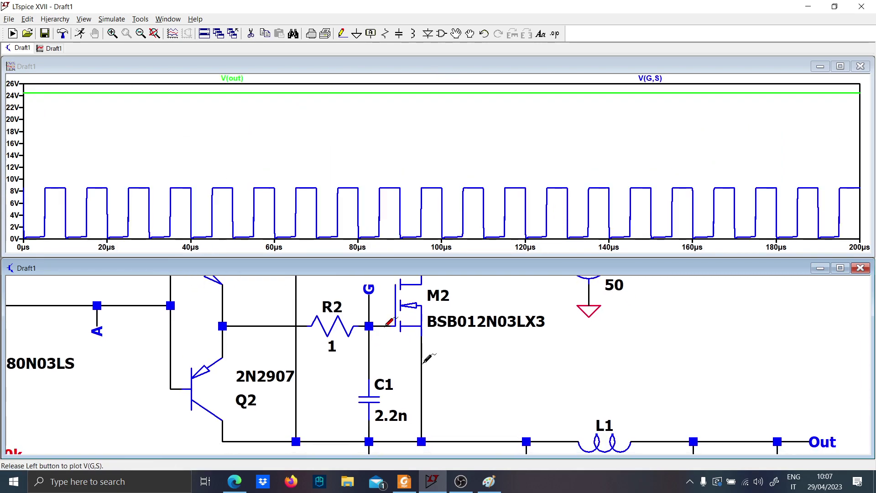
left_click(421, 363)
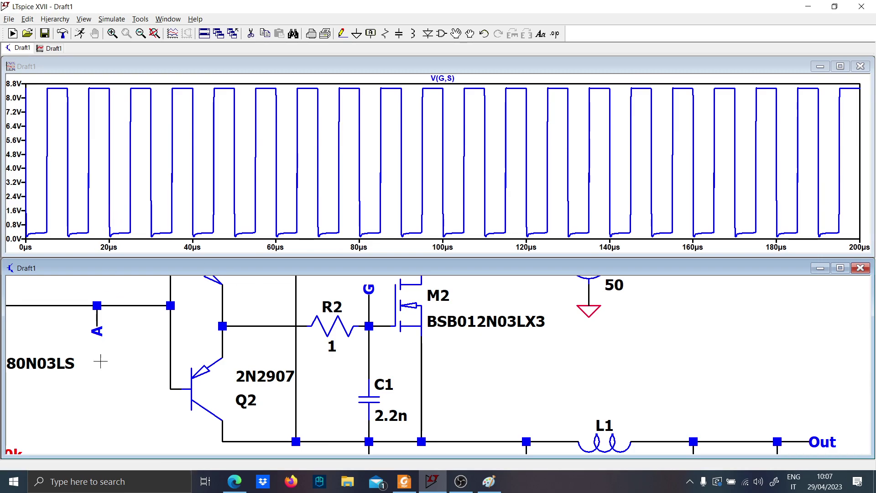
Add the Pulse source voltage to the V(G,S) plot and zoom in on the M2 turn-on edge near 35 µs
left_click_drag(125, 362, 570, 283)
left_click(286, 286)
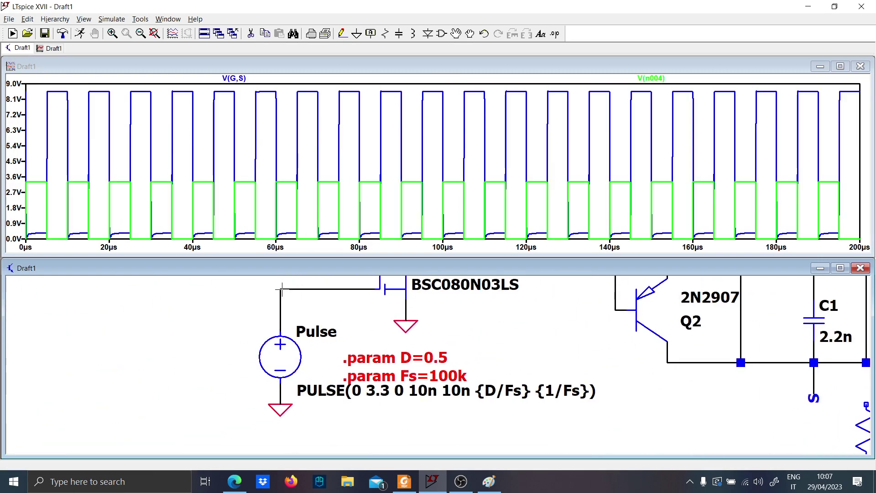
mouse_move(268, 231)
left_mouse_down()
mouse_move(165, 60)
mouse_move(163, 71)
left_mouse_up()
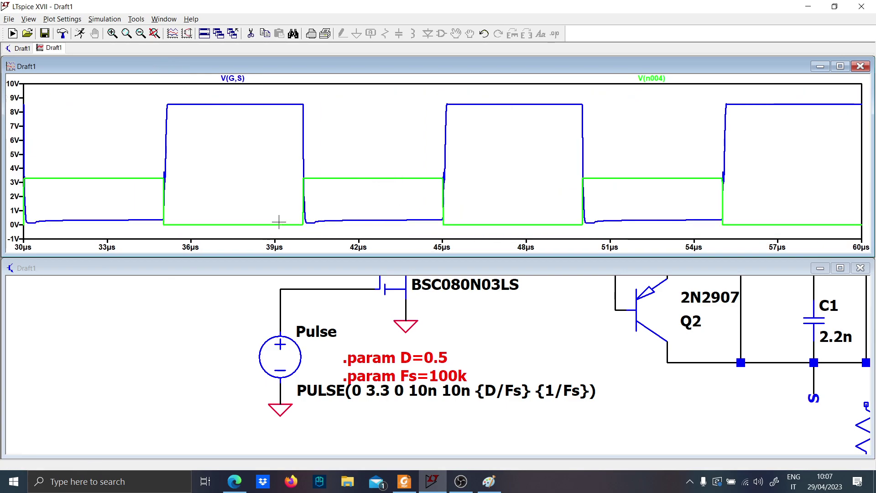
left_click_drag(156, 218, 324, 90)
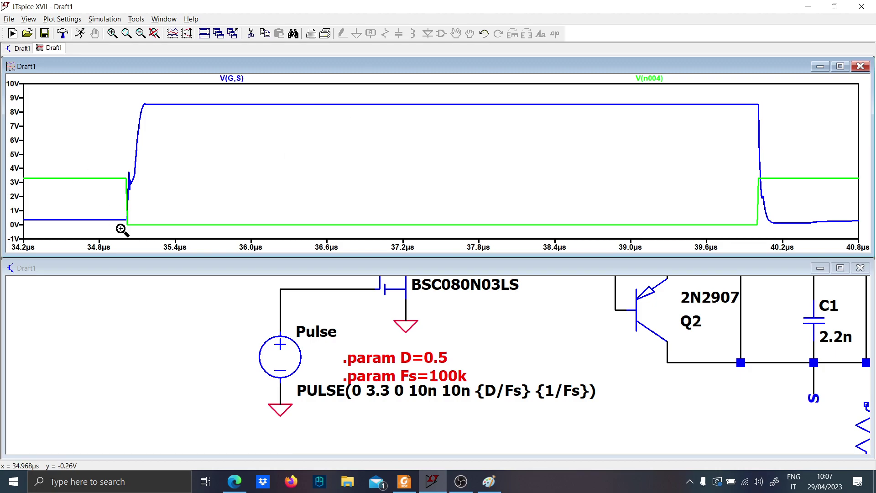
left_click_drag(122, 230, 179, 92)
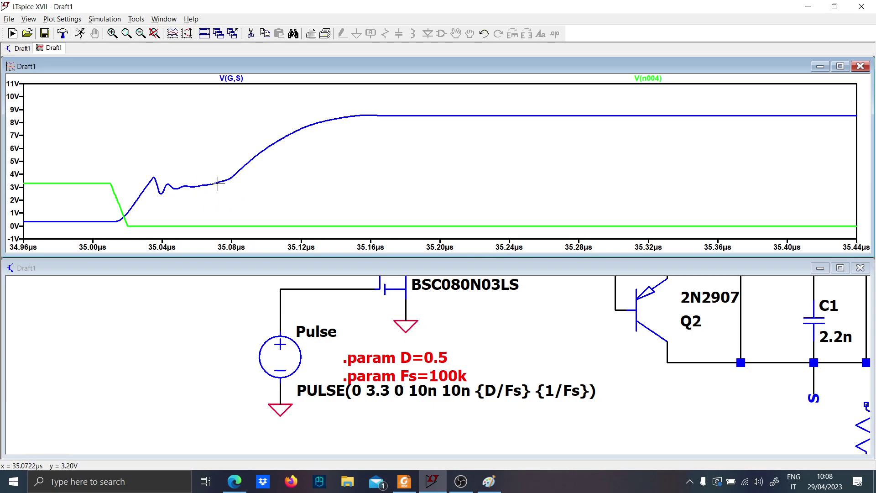
Change MOSFET M2 to the AP9465GEM model and rerun the simulation
left_click_drag(610, 351, 477, 412)
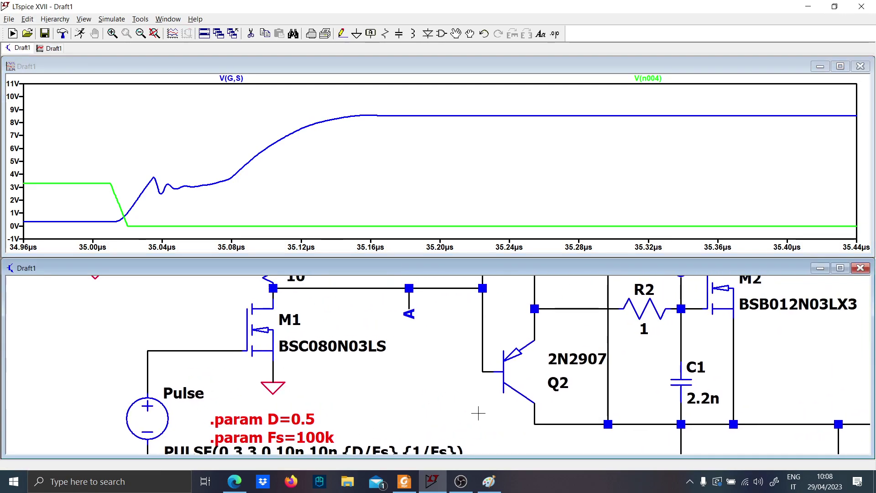
scroll(438, 347, "down", 6)
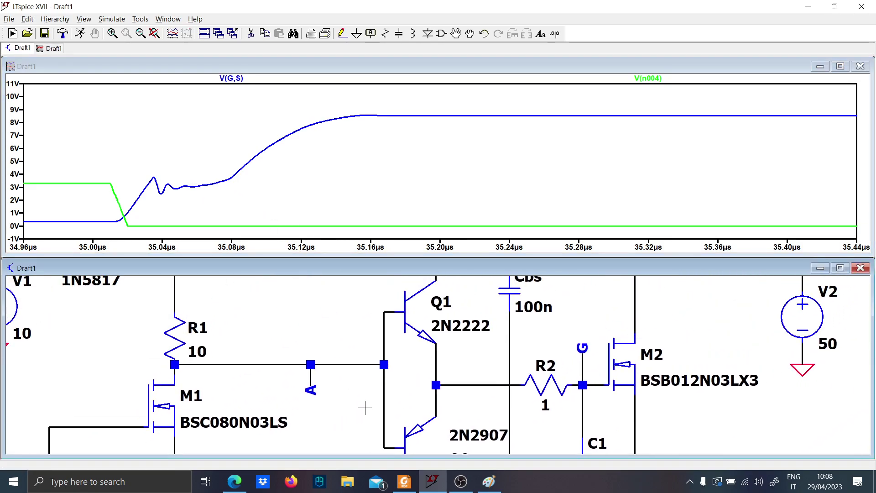
scroll(510, 332, "up", 2)
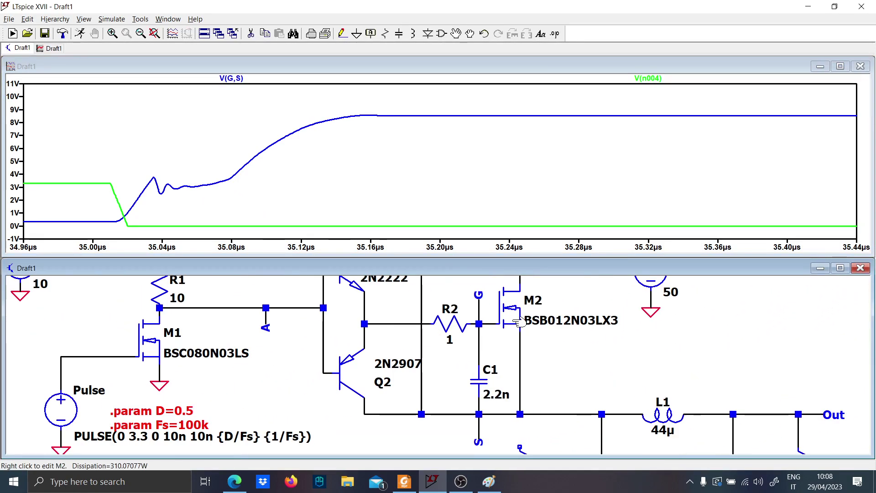
right_click(510, 332)
left_click(484, 212)
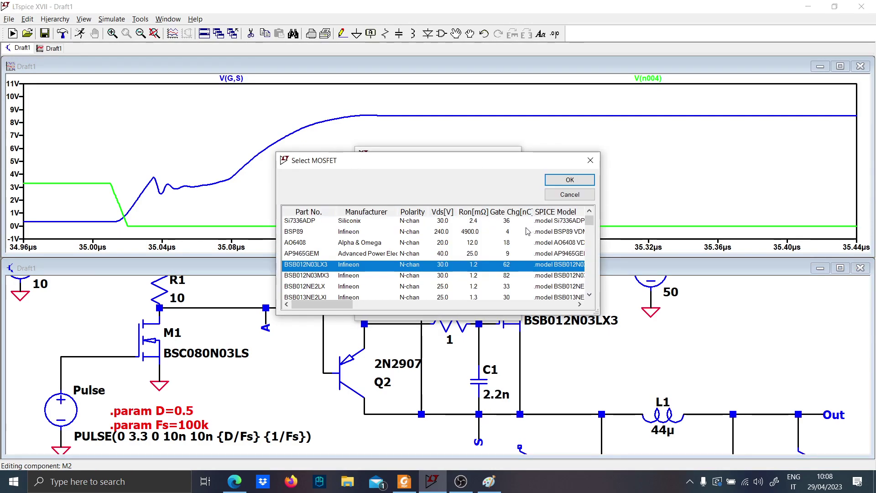
left_click(517, 254)
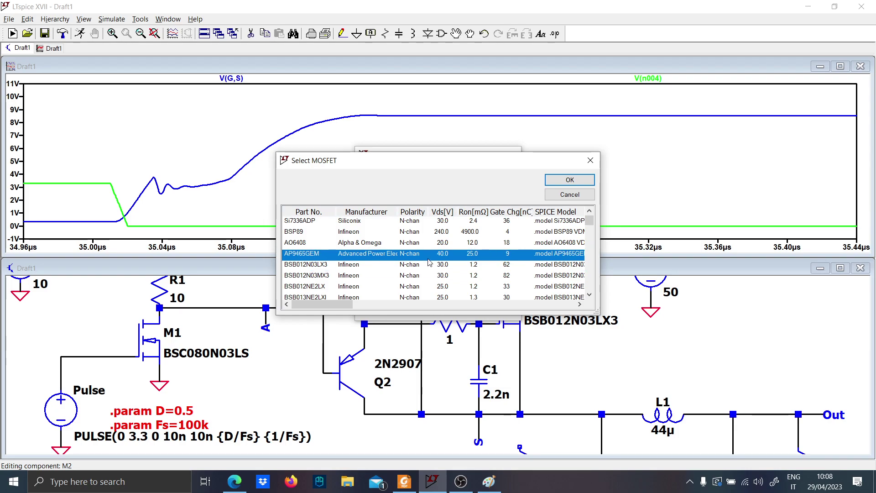
left_click(546, 184)
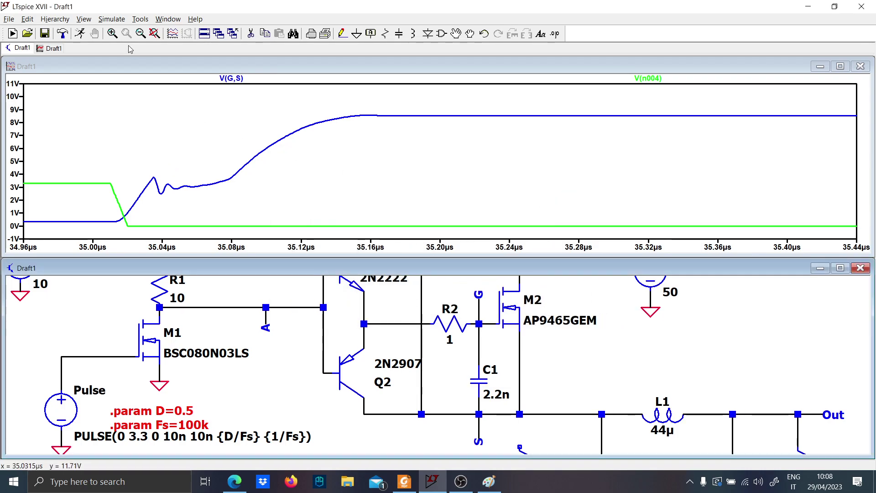
left_click(83, 34)
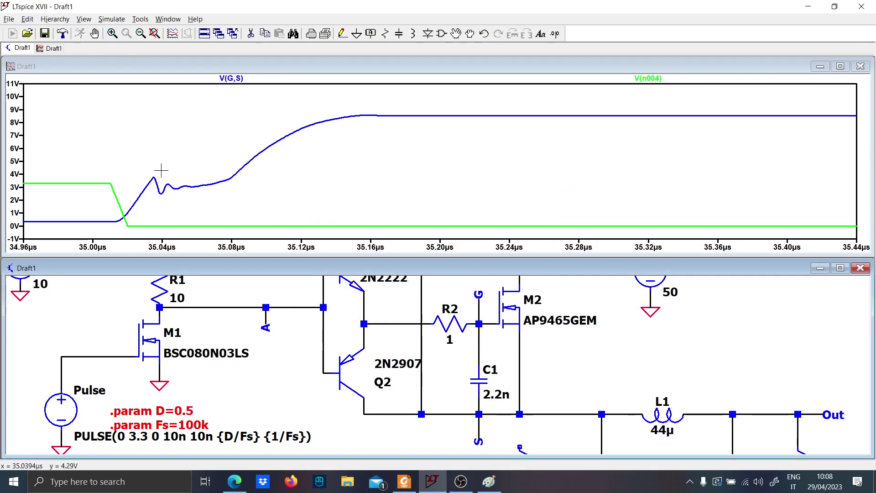
Zoom the V(G,S) and pulse waveforms in on the turn-on edge near 15 µs
left_click_drag(129, 247, 66, 111)
left_click_drag(327, 228, 386, 89)
left_click_drag(221, 225, 297, 92)
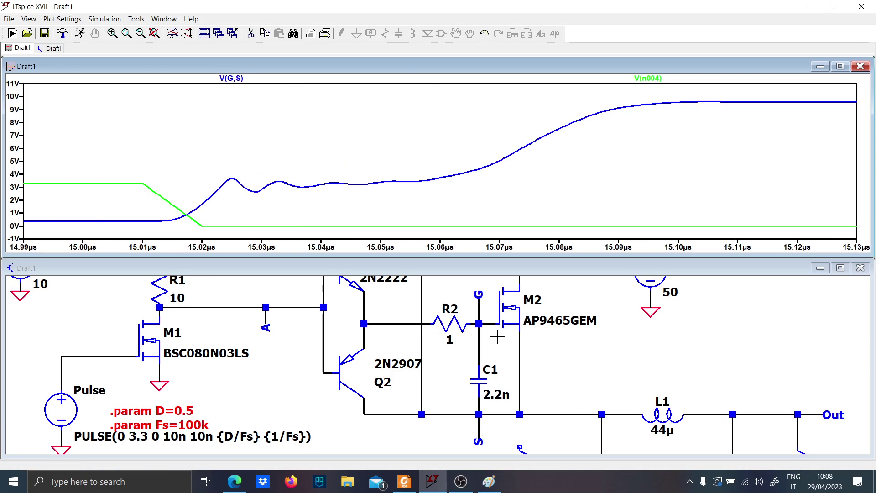
Disconnect capacitor C1 from the gate net G by deleting its upper wire, and rerun the simulation
left_click_drag(570, 365, 468, 352)
scroll(469, 352, "down", 1)
scroll(466, 349, "down", 2)
scroll(413, 337, "up", 2)
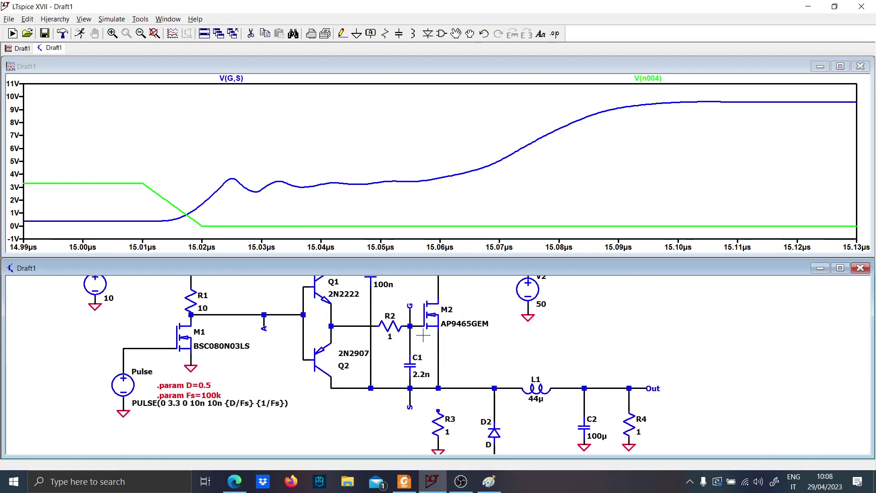
left_click(76, 35)
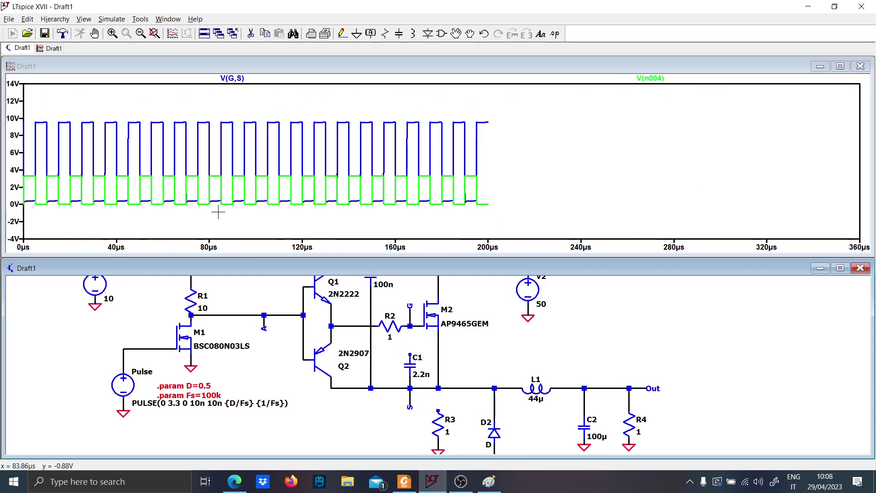
Zoom in on the turn-on edge near 45 µs, and plot the voltages at net G and the Q1/Q2 emitter node
left_click_drag(182, 230, 256, 85)
left_click_drag(437, 233, 456, 97)
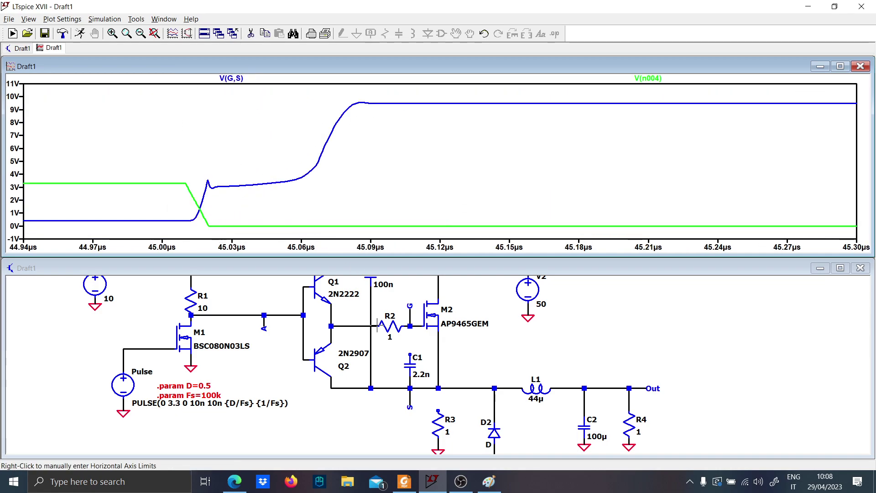
left_click(412, 308)
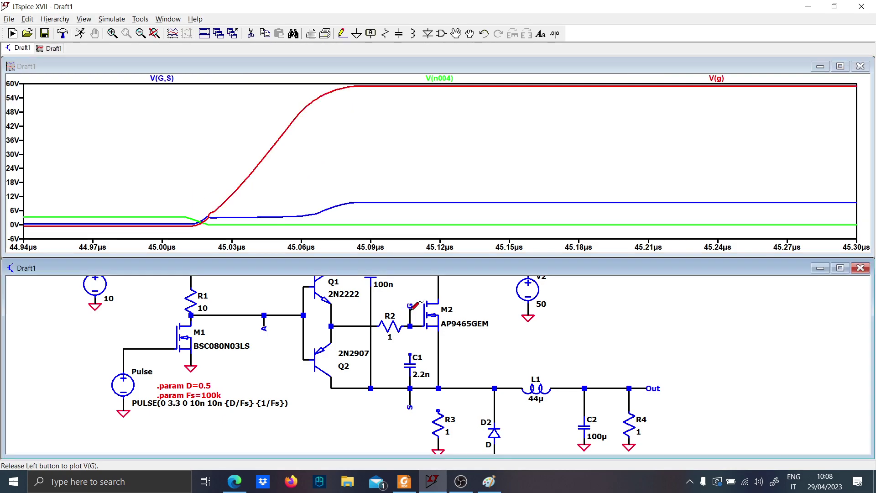
left_click(343, 326)
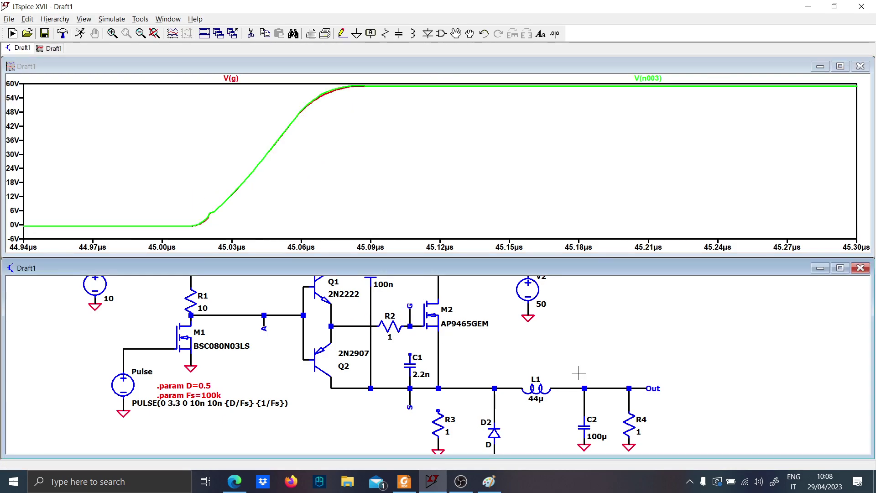
Plot only the Out voltage over the full simulated time span
left_click(630, 388)
right_click(462, 217)
left_click(497, 220)
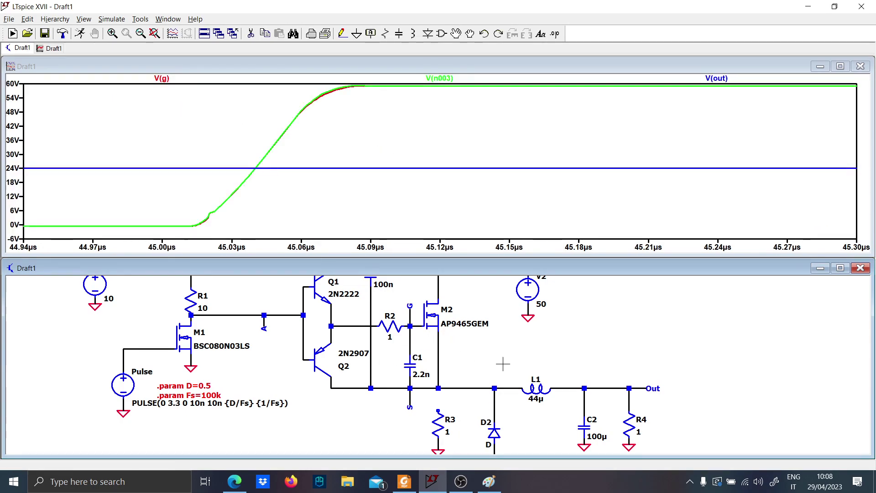
Undo the C1 disconnection and the M2 model change, and delete the unused resistor R3 with its ground
key("ctrl+z")
scroll(492, 363, "down", 2)
key("Delete")
left_click(382, 371)
scroll(390, 369, "up", 3)
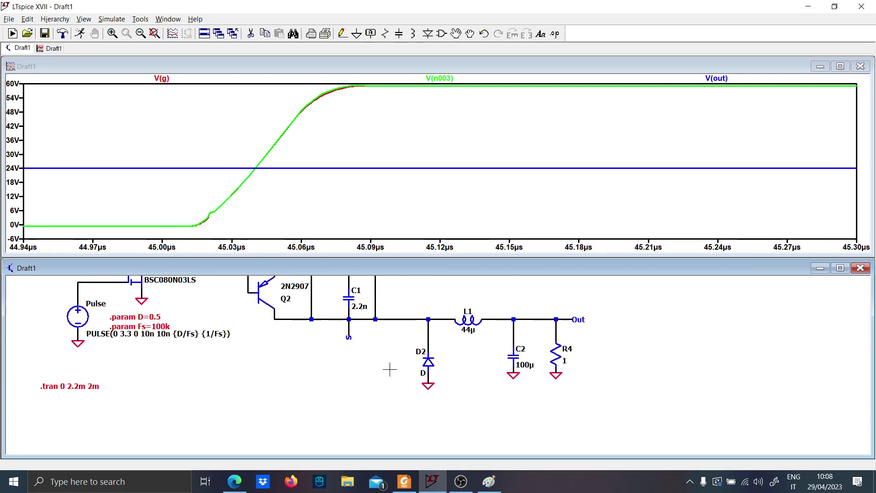
left_click(840, 268)
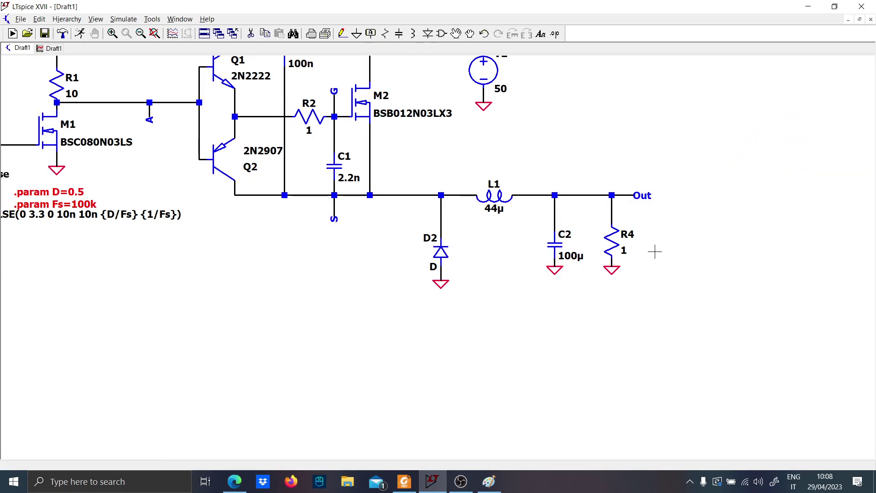
left_click_drag(449, 305, 480, 294)
key("Delete")
left_click_drag(598, 337, 564, 245)
key("F2")
key("Return")
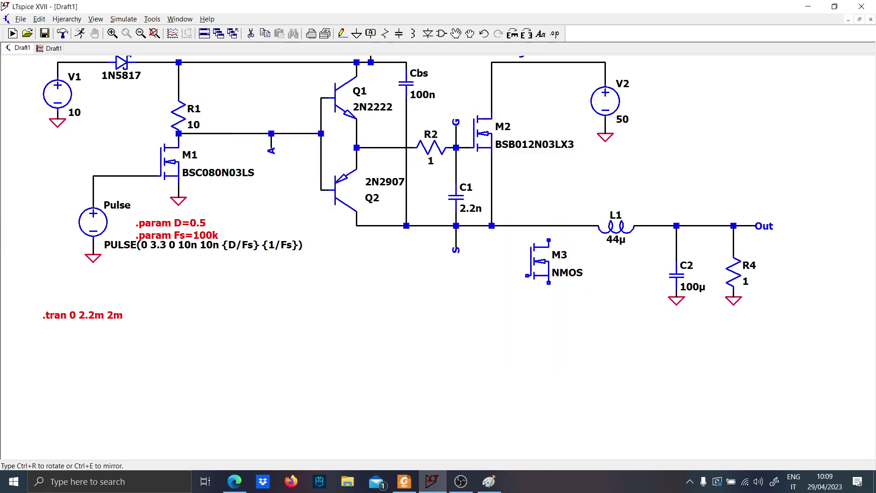
key("Escape")
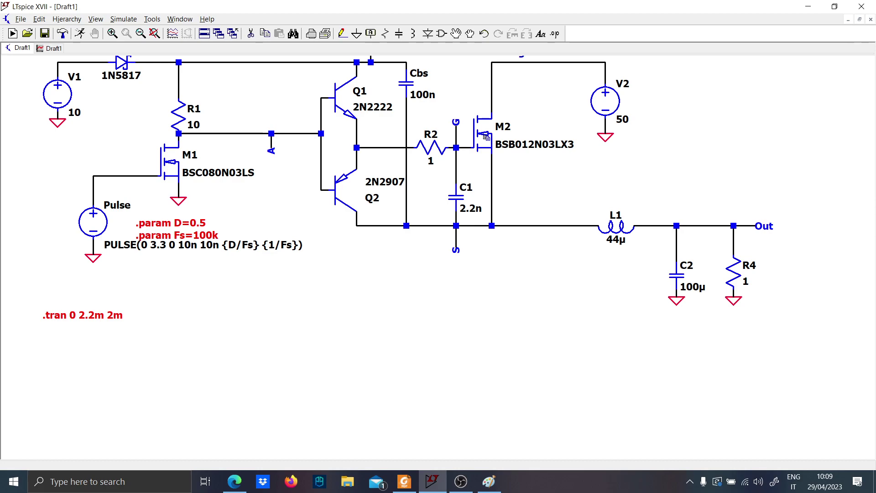
key("F9")
key("F9")
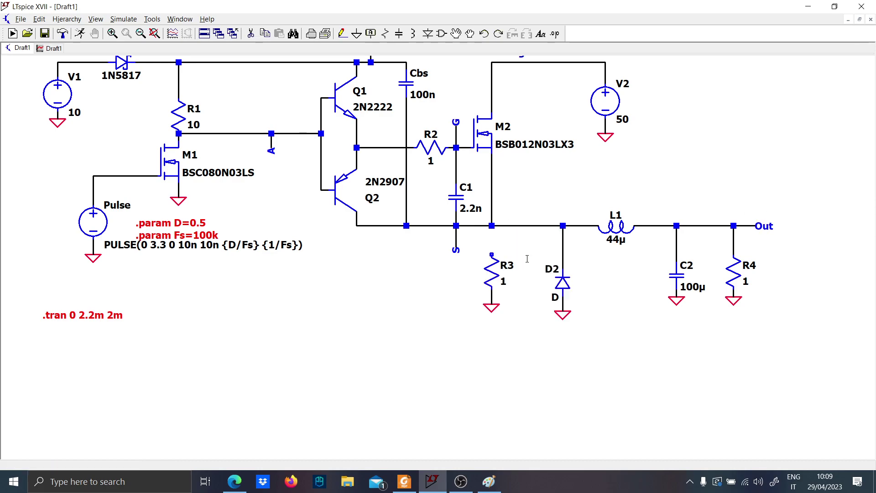
key("F9")
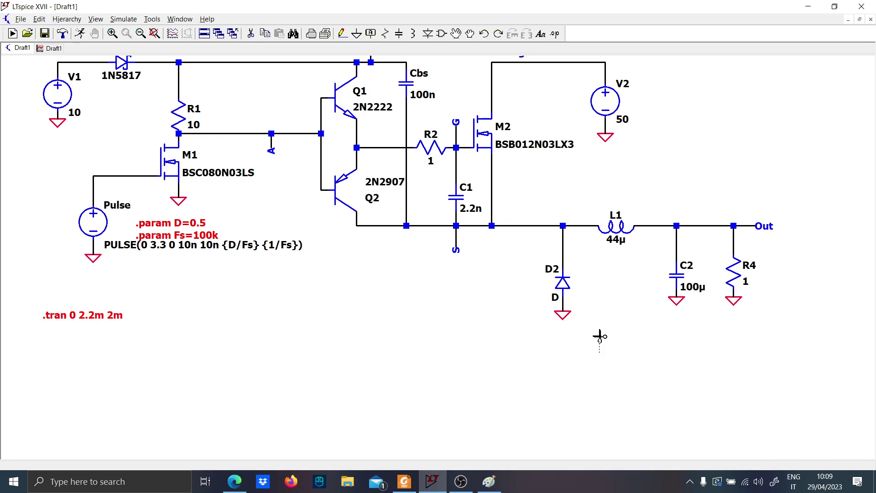
Delete diode D2 with its ground, and place a copy of MOSFET M2 directly below the switching node
left_click_drag(599, 323, 555, 241)
key("F6")
left_click(486, 137)
left_click(486, 319)
key("Escape")
Wire M3's drain up to the switching node S and draw a wire stub downward from its source
key("F3")
left_click(492, 296)
left_click(491, 226)
key("Escape")
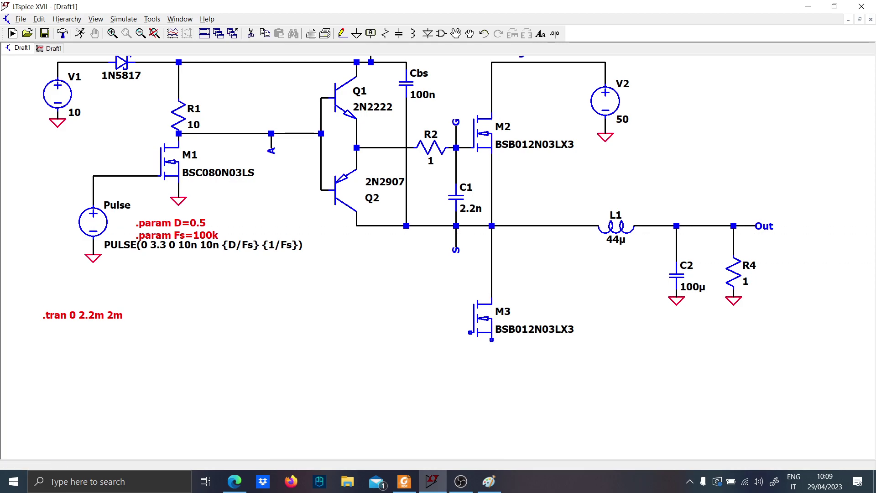
left_click(492, 339)
key("space")
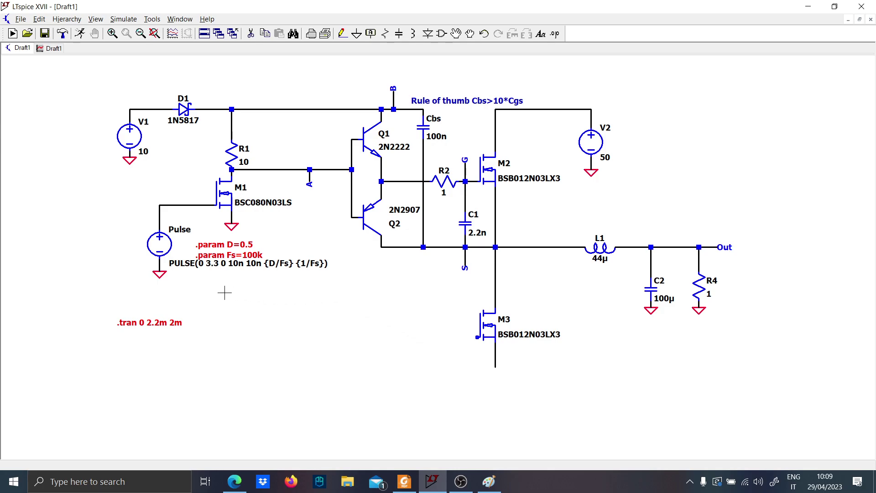
key("F6")
left_click_drag(267, 228, 264, 286)
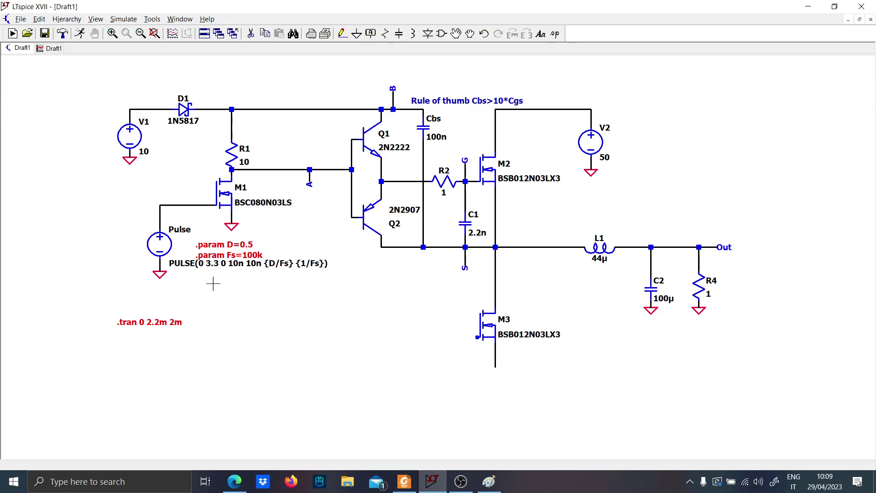
left_click(28, 34)
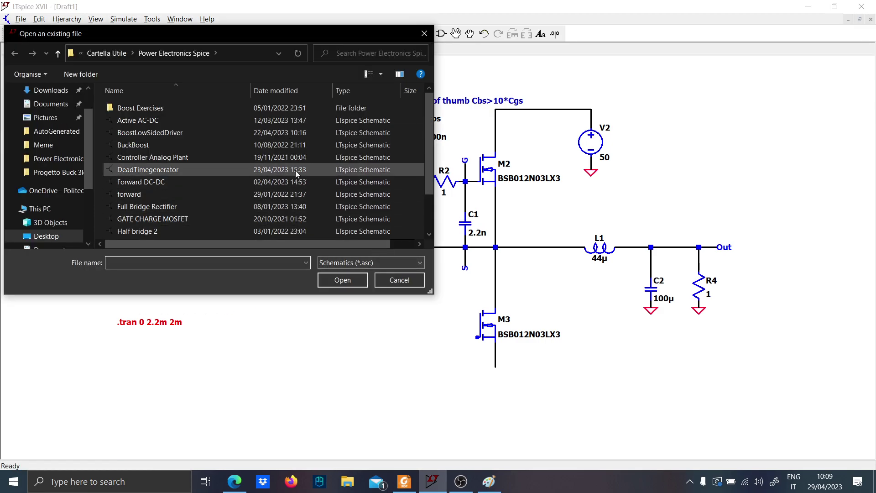
key("Escape")
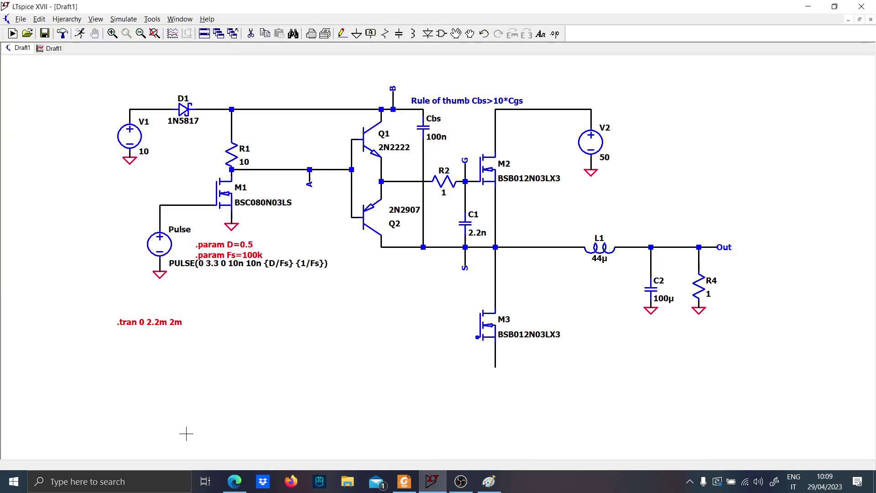
Open the BoostLowSidedDriver schematic and copy its whole low-side driver block, including the dashed frame
left_click(27, 33)
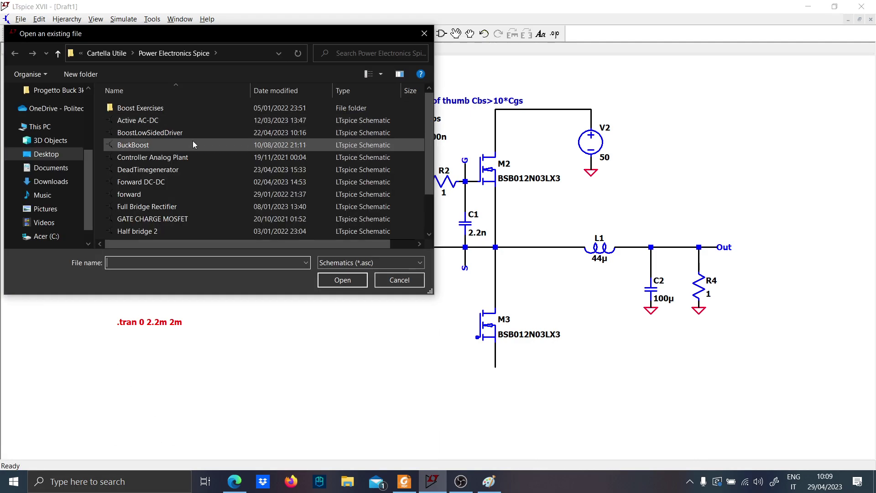
left_click(199, 135)
double_click(199, 135)
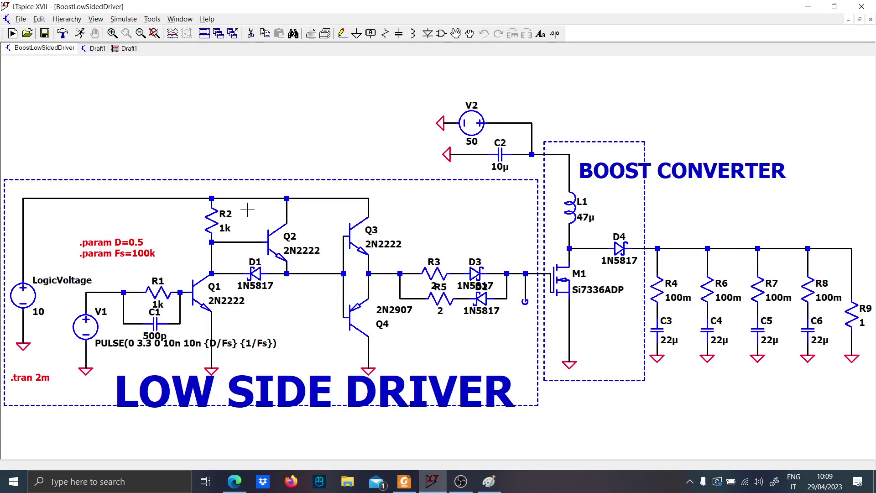
left_click_drag(271, 176, 350, 165)
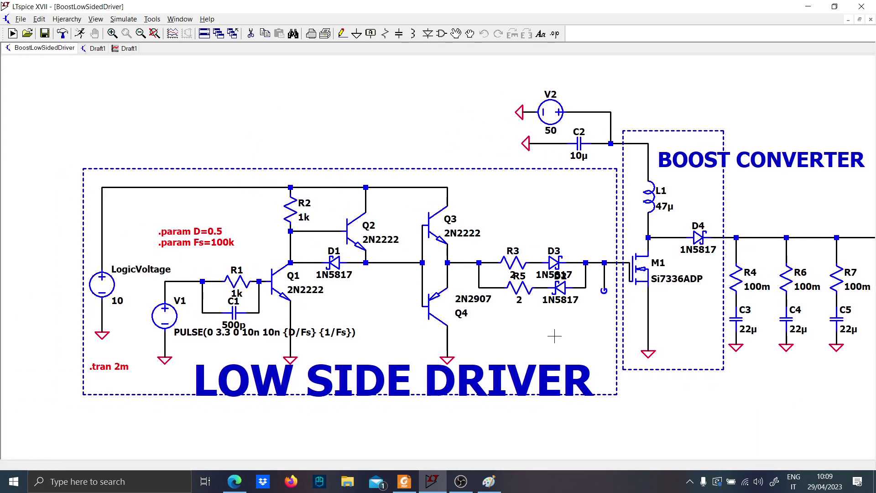
left_click_drag(554, 337, 565, 311)
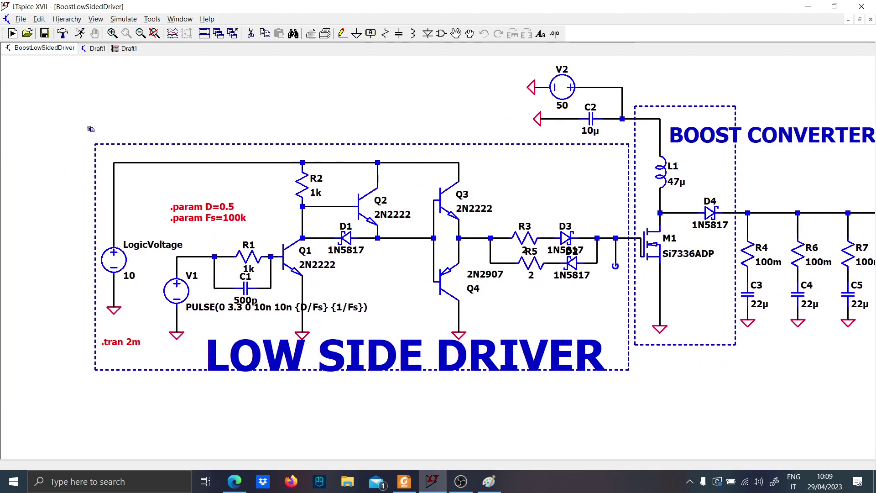
left_click_drag(90, 129, 696, 426)
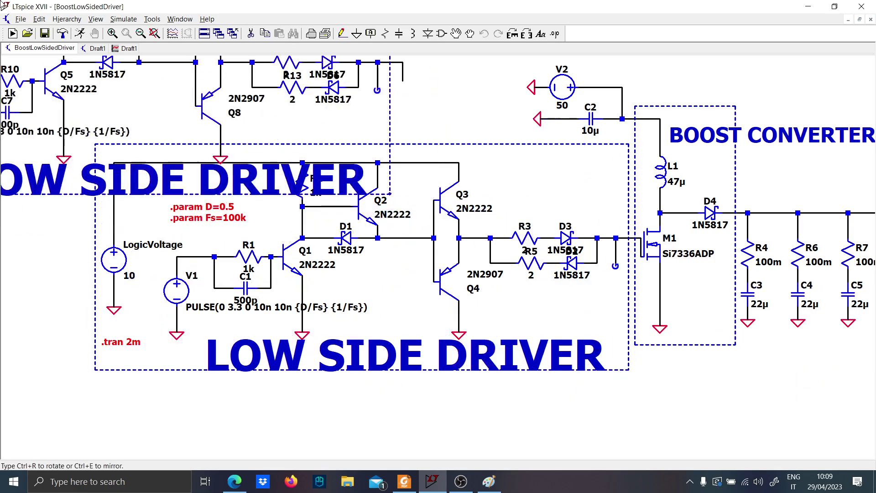
Place the copied driver block in Draft1 below the high-side driver, and delete the .tran 0 2.2m 2m directive
left_click(98, 49)
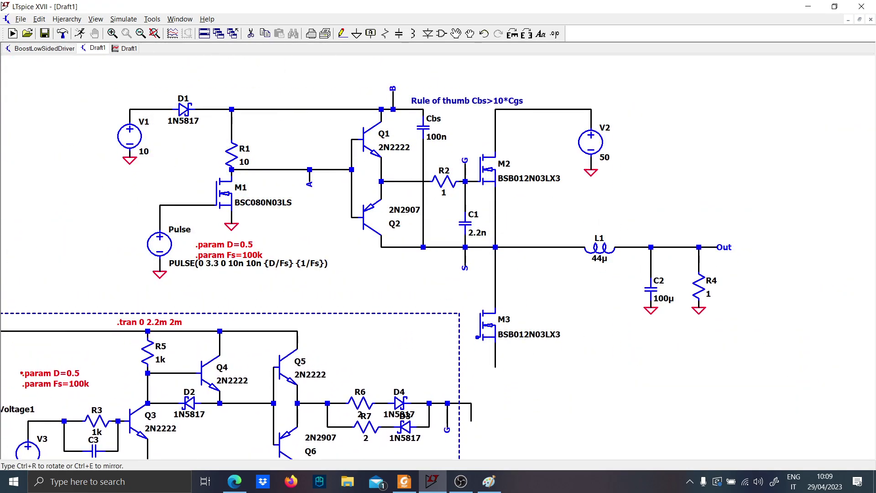
left_click(219, 427)
key("Delete")
left_click(158, 324)
key("Escape")
Examine the pasted low-side driver block together with the high-side driver and MOSFET M3
scroll(206, 272, "down", 2)
left_click_drag(245, 250, 241, 219)
scroll(253, 255, "up", 1)
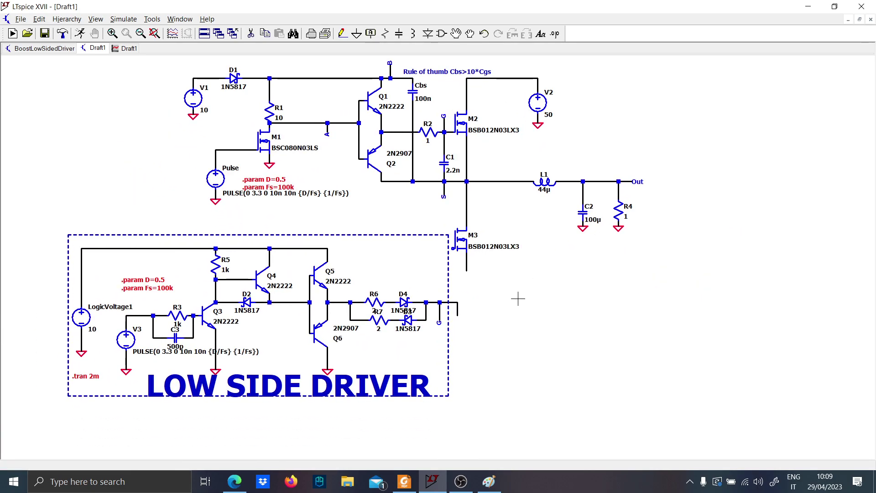
scroll(519, 299, "up", 2)
scroll(519, 299, "down", 2)
scroll(502, 319, "up", 2)
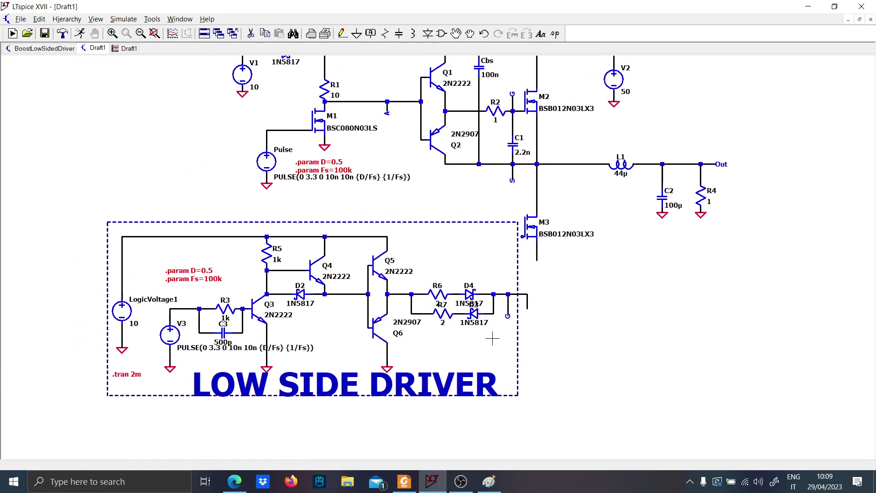
left_click_drag(493, 338, 495, 338)
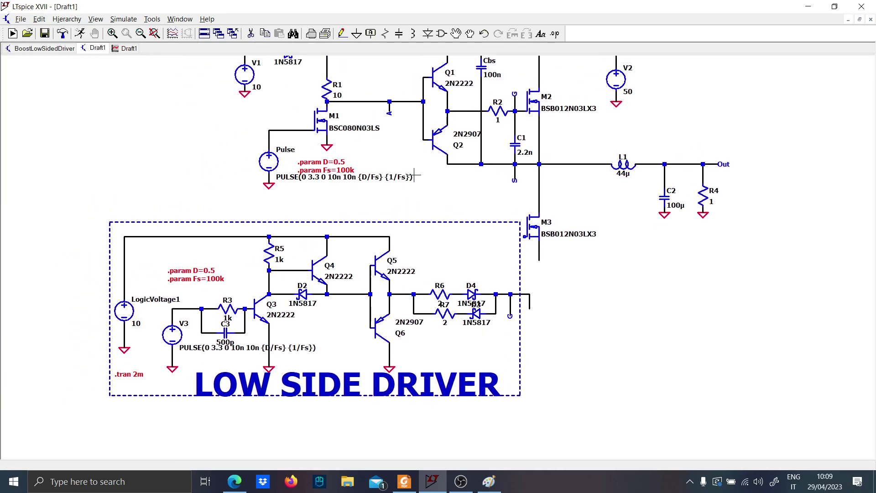
scroll(416, 174, "up", 3)
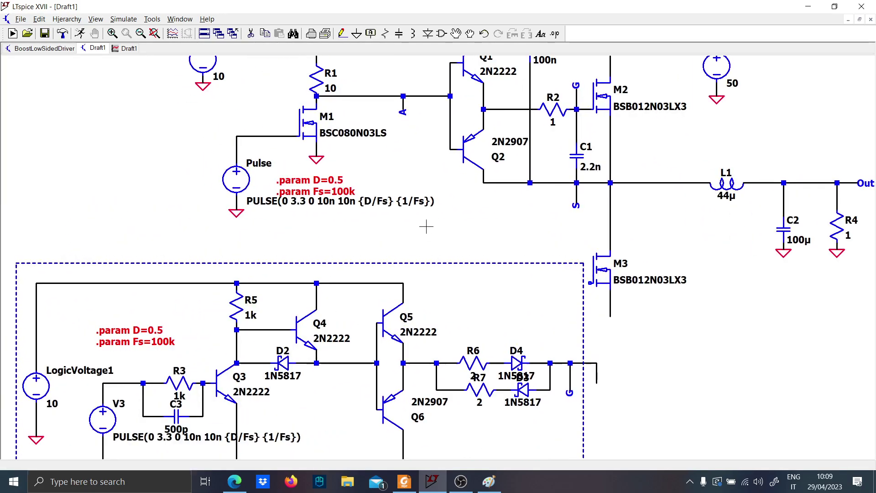
scroll(425, 233, "down", 1)
left_click_drag(419, 221, 384, 321)
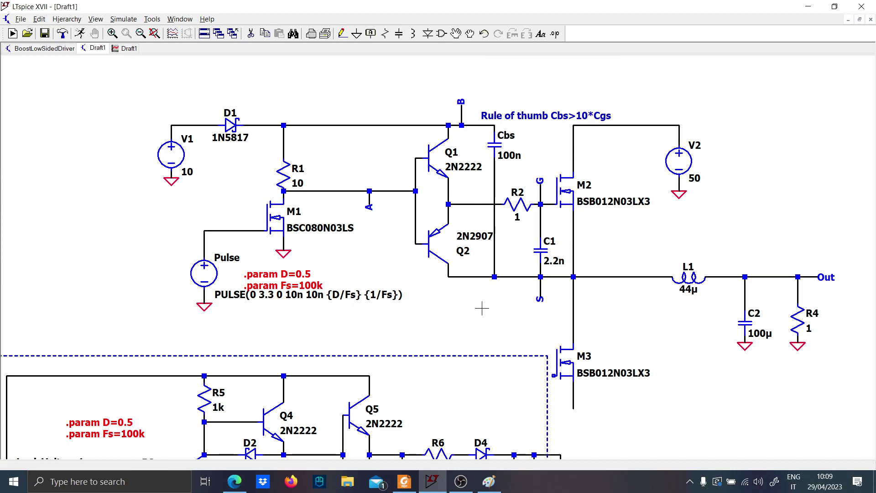
left_click_drag(482, 304, 607, 114)
scroll(415, 355, "up", 2)
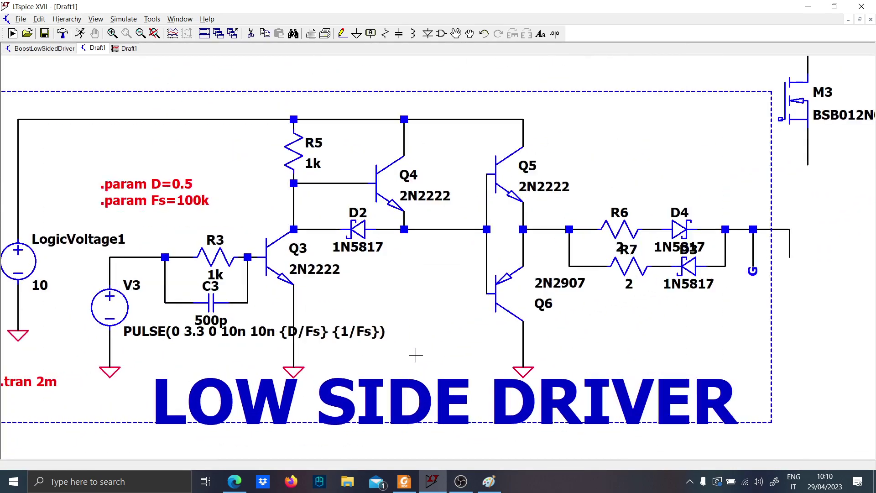
scroll(579, 358, "down", 2)
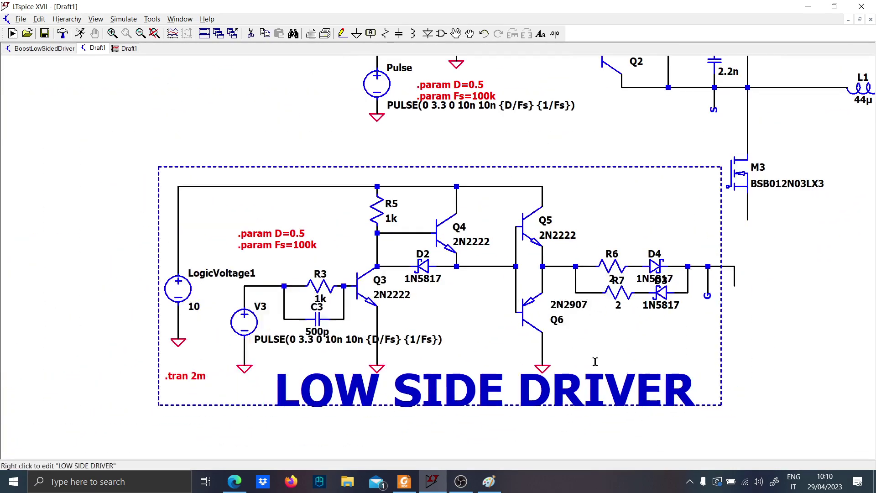
Delete the LOW SIDE DRIVER title text from the pasted block
left_click_drag(579, 358, 454, 362)
left_click(469, 386)
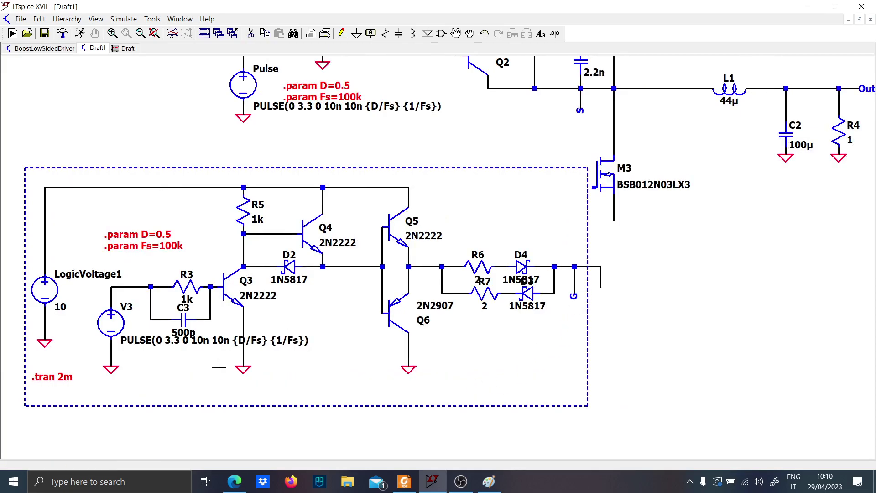
left_click_drag(219, 368, 394, 418)
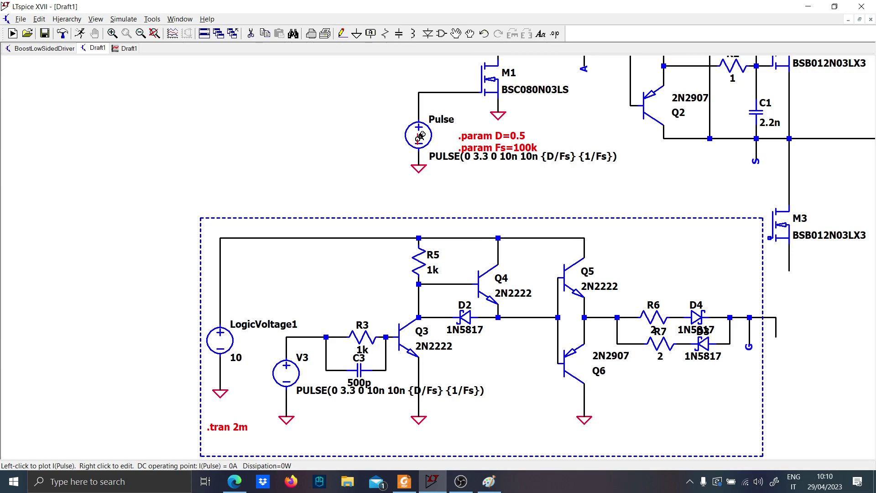
Move source V1 with its ground farther left of diode D1, keeping its supply wire connected
left_click_drag(360, 194, 388, 300)
scroll(420, 168, "up", 1)
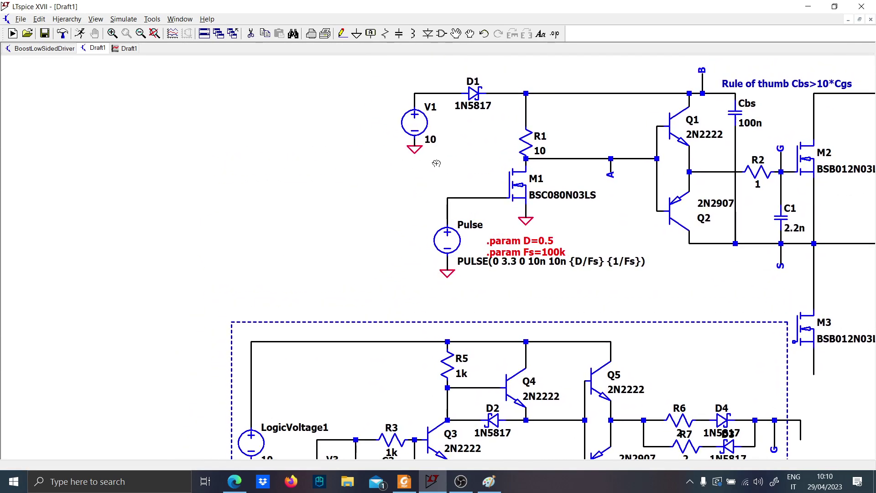
left_click_drag(437, 164, 401, 68)
left_click(206, 68)
key("Escape")
Delete the LogicVoltage1 source with its ground and its supply wires up to the top of R5
left_click_drag(295, 376, 307, 308)
key("F5")
left_click(261, 348)
left_click(263, 382)
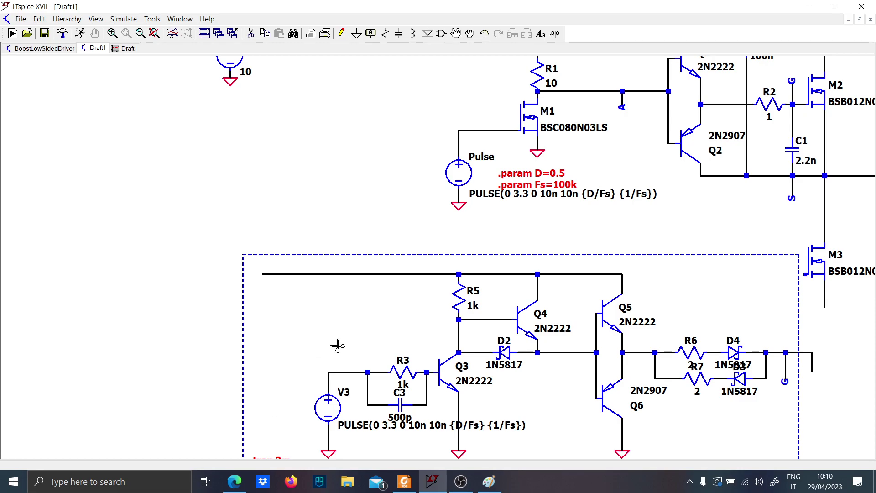
left_click(410, 275)
key("Escape")
Wire the low-side driver's supply rail from the top of R5 up to the line between V1 and D1
key("F3")
left_click(459, 274)
left_click(427, 274)
scroll(426, 209, "down", 2)
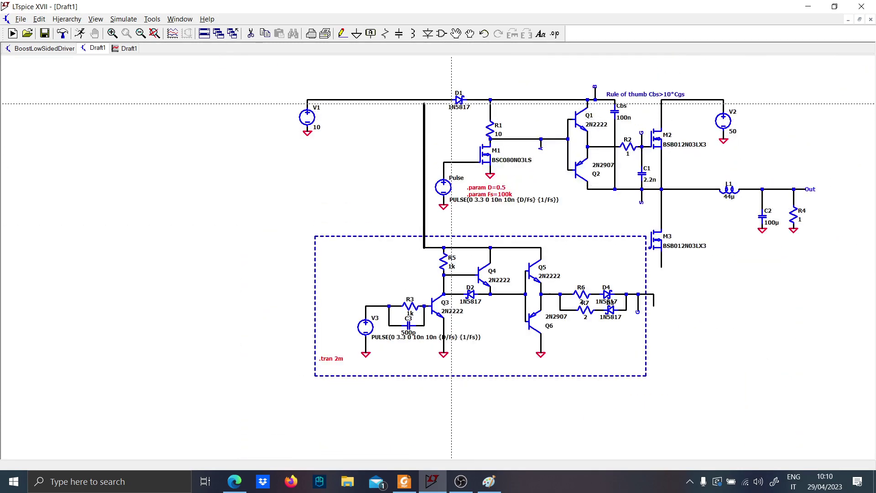
left_click(427, 99)
scroll(502, 255, "up", 3)
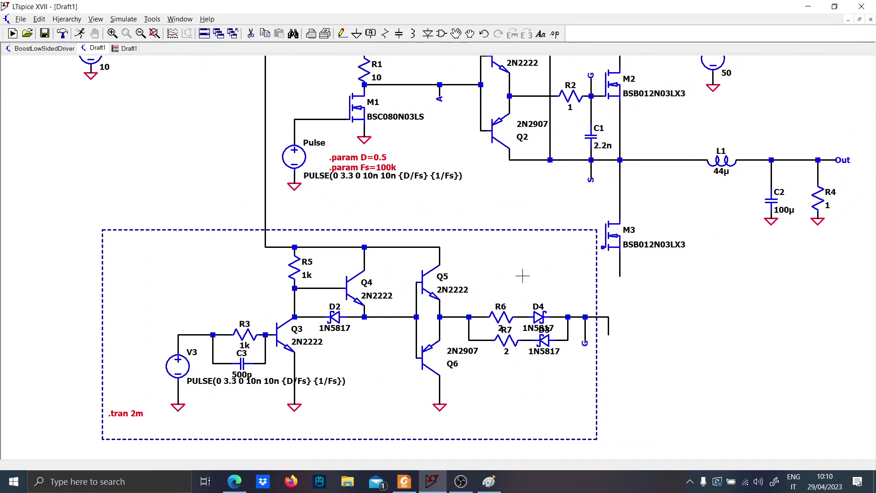
Move the Pulse source with its ground and value text far left of M1, keeping its gate wire connected
left_click_drag(523, 276, 618, 303)
key("F8")
left_click_drag(426, 237, 413, 187)
left_click_drag(373, 133, 106, 133)
left_click(106, 133)
key("Escape")
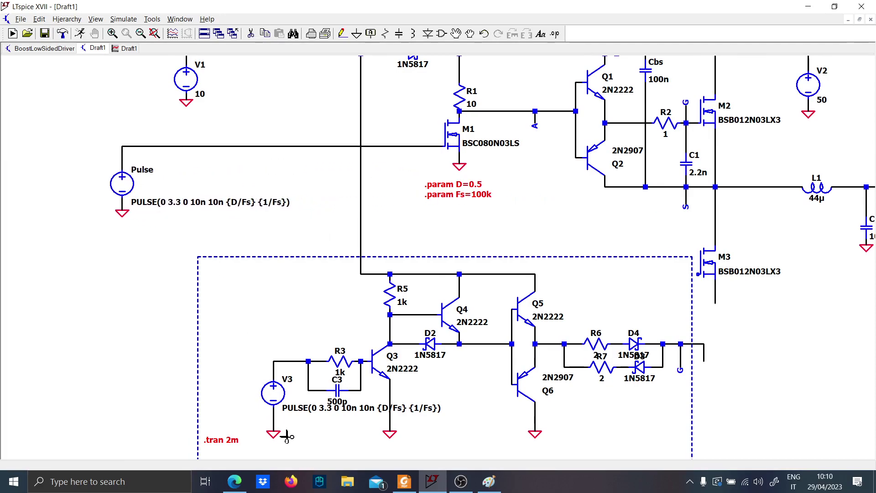
left_click_drag(256, 341, 264, 351)
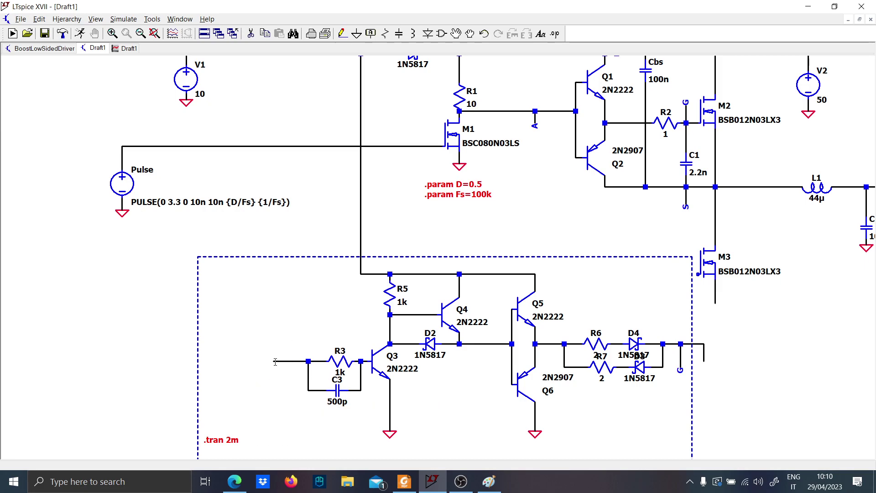
key("F3")
left_click(274, 361)
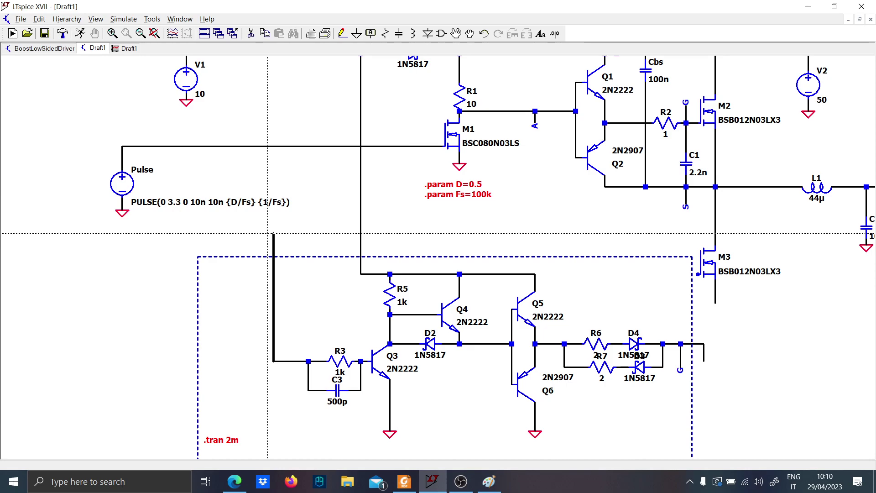
key("Escape")
key("F2")
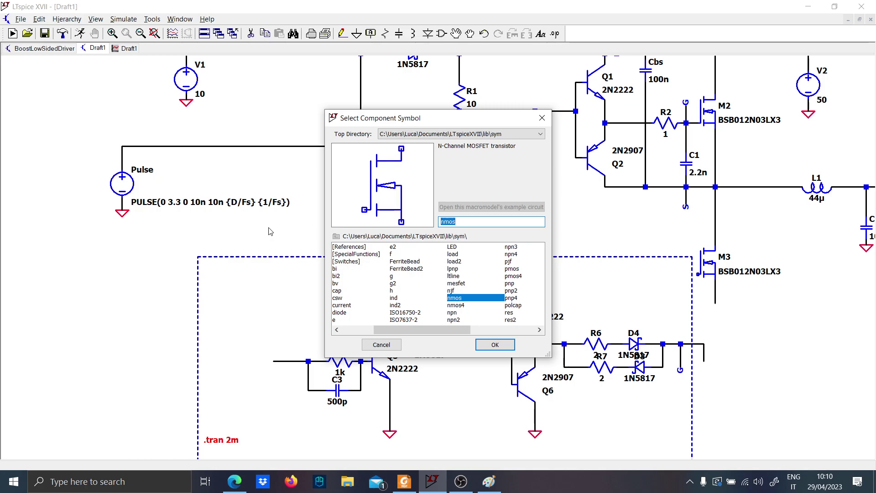
key("Escape")
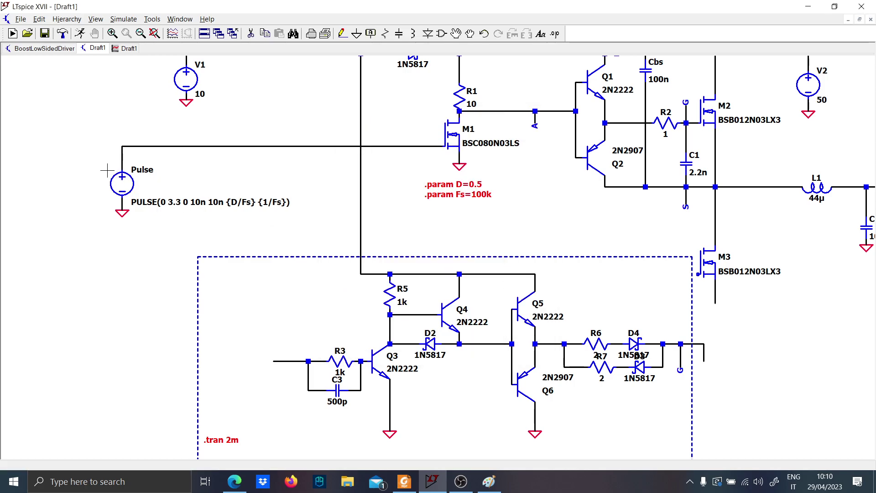
key("ctrl+z")
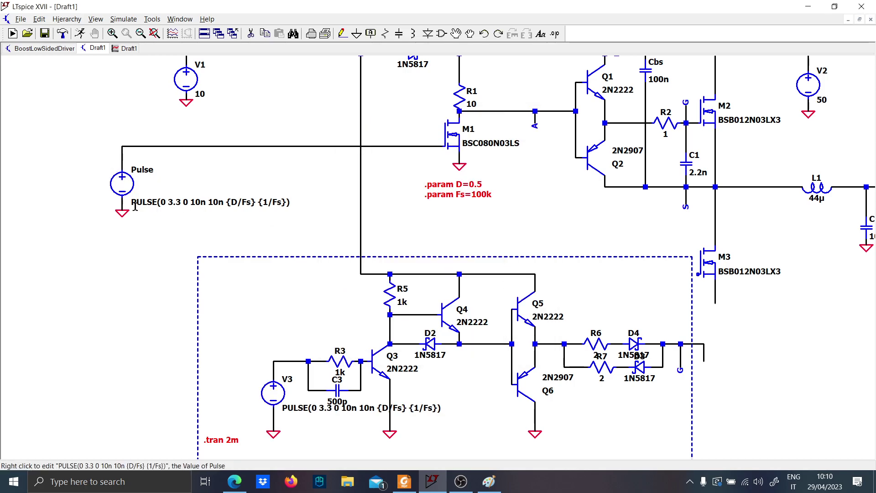
Set the initial voltage of V3's pulse function to {D/Fs}
right_click(277, 392)
left_click(417, 238)
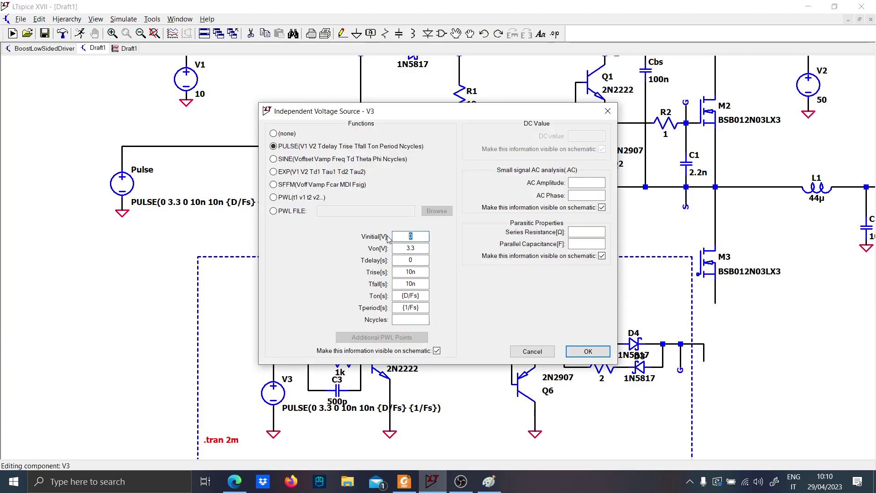
type("{")
key("Caps_Lock")
type("D")
key("Caps_Lock")
type("/Fs")
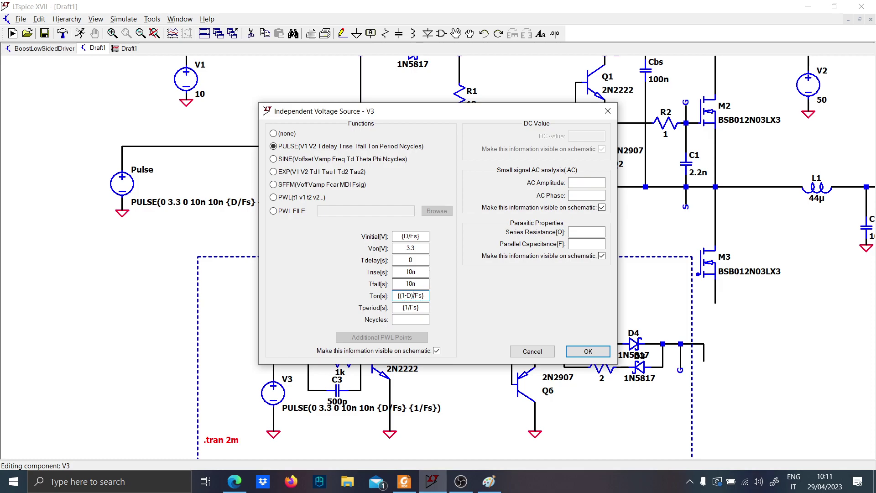
Set V3's on-time to {(1-D)/Fs} and move its pulse value text below the low-side driver circuit
key("Return")
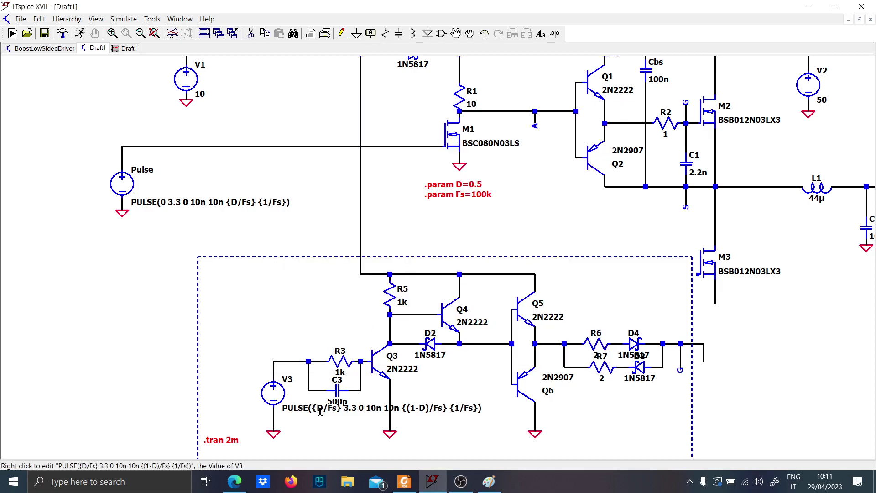
left_click_drag(320, 413, 298, 382)
left_click(287, 388)
key("Escape")
scroll(465, 327, "down", 2)
left_click_drag(466, 327, 437, 342)
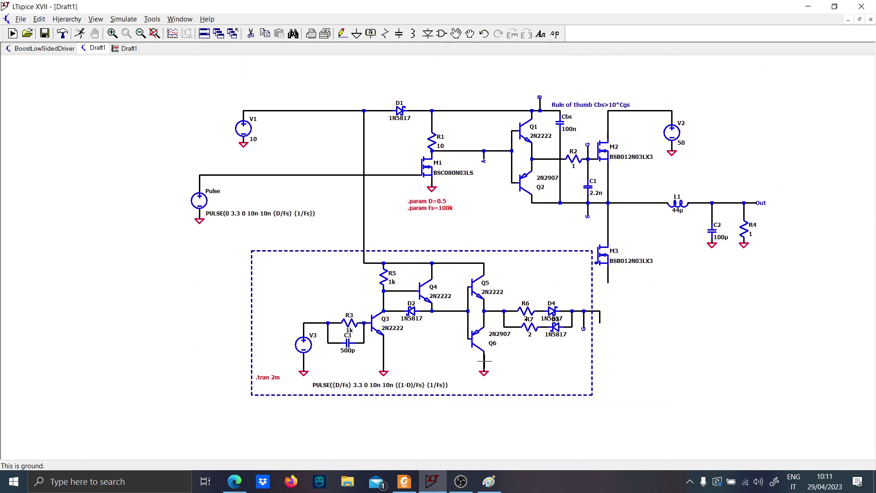
Delete the G net label at the low-side driver output together with its stub and the output wire beyond D3 and D4
scroll(607, 302, "up", 2)
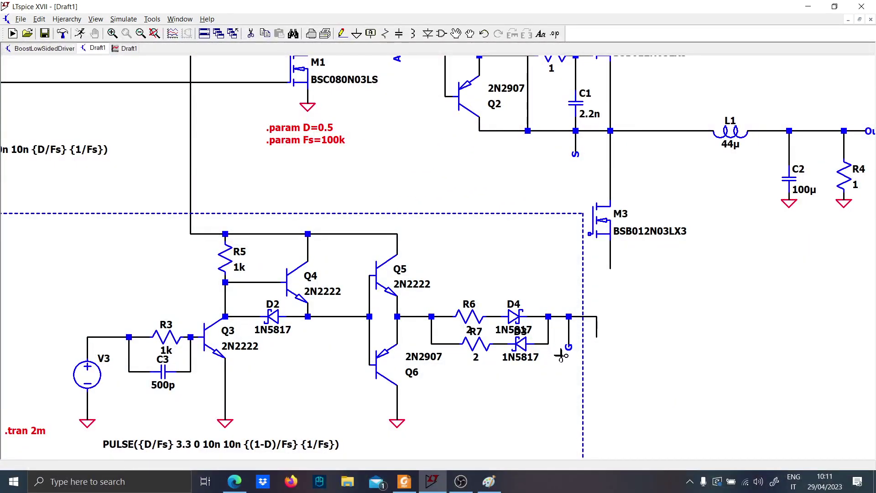
left_click(564, 353)
left_click(568, 333)
left_click(573, 317)
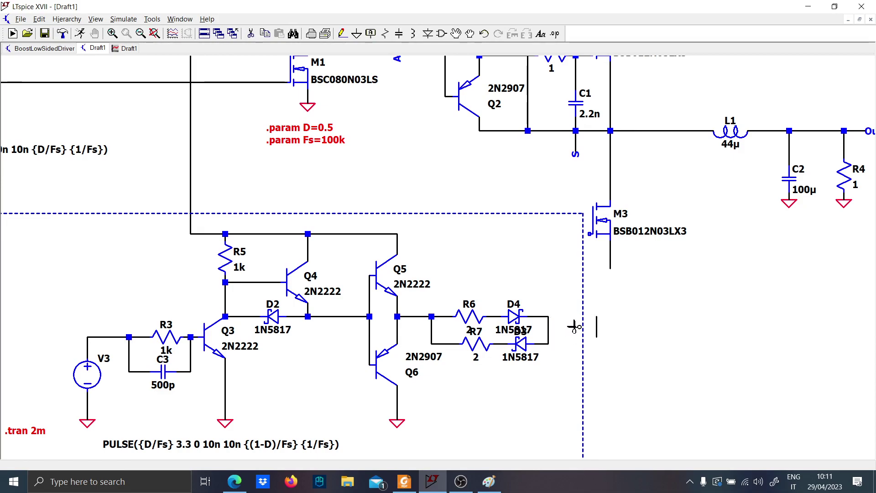
Wire the joined output of D3 and D4 to M3's gate and connect M3's source to ground
key("F3")
left_click(549, 316)
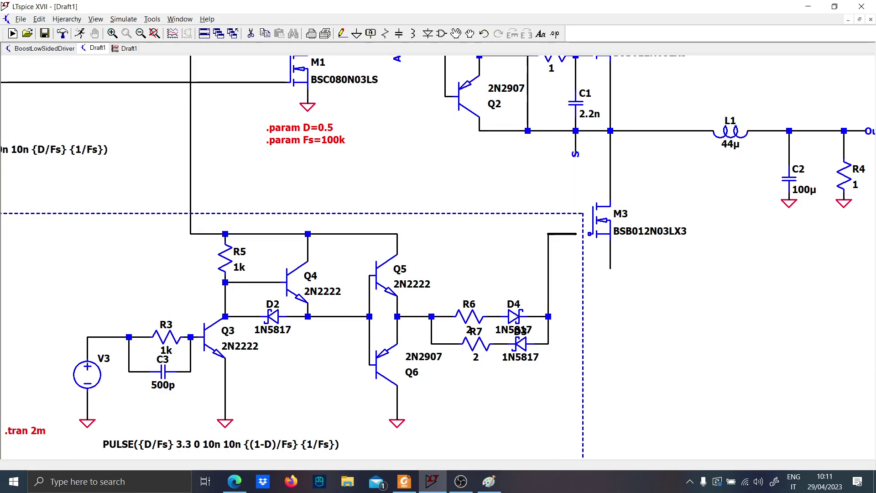
left_click(594, 234)
left_click(611, 282)
key("g")
left_click(611, 282)
key("Escape")
Run the transient simulation of the completed synchronous buck schematic
scroll(611, 296, "down", 2)
left_click_drag(602, 336, 515, 352)
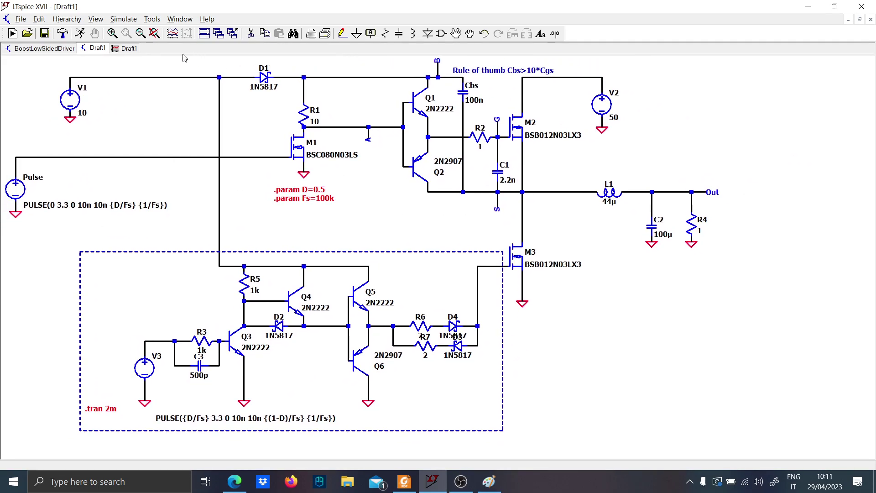
left_click(80, 33)
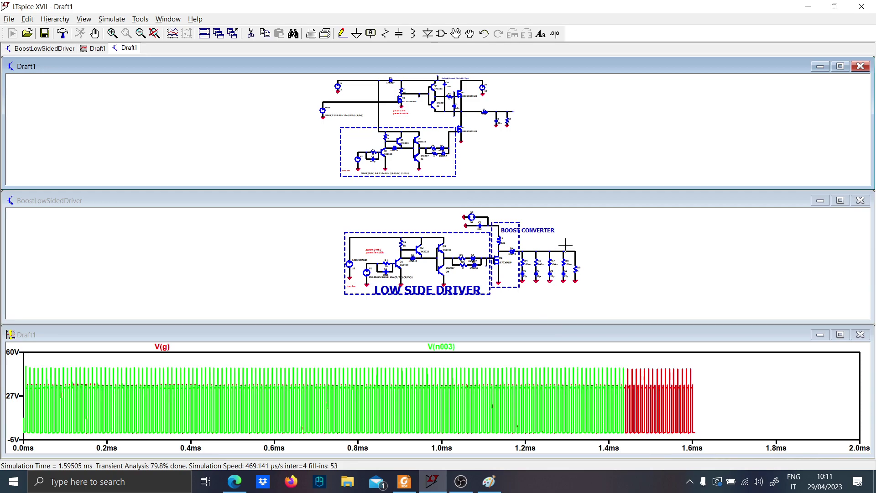
Close the BoostLowSidedDriver schematic and tile the schematic and waveform windows side by side
left_click(861, 200)
right_click(718, 35)
left_click(749, 50)
Plot only the Out voltage, examine it from about 1.5 to 2 ms, and restore the full time range
scroll(319, 293, "up", 3)
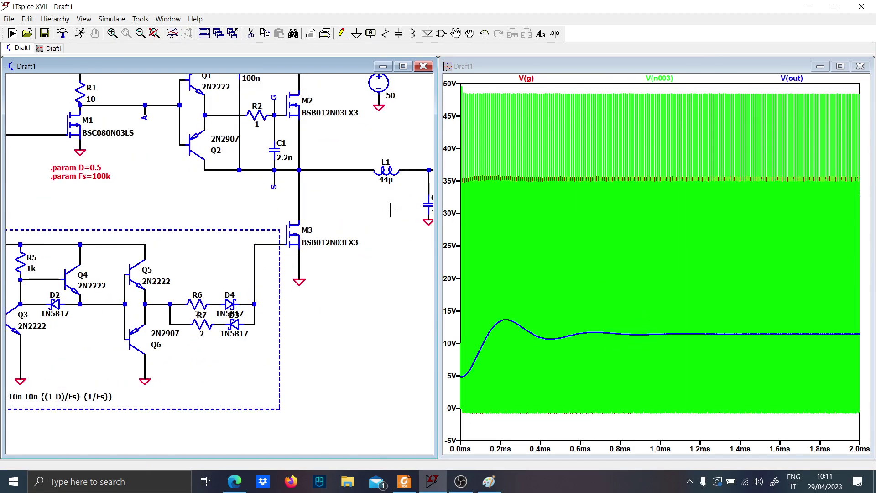
left_click_drag(390, 210, 284, 236)
left_click(365, 197)
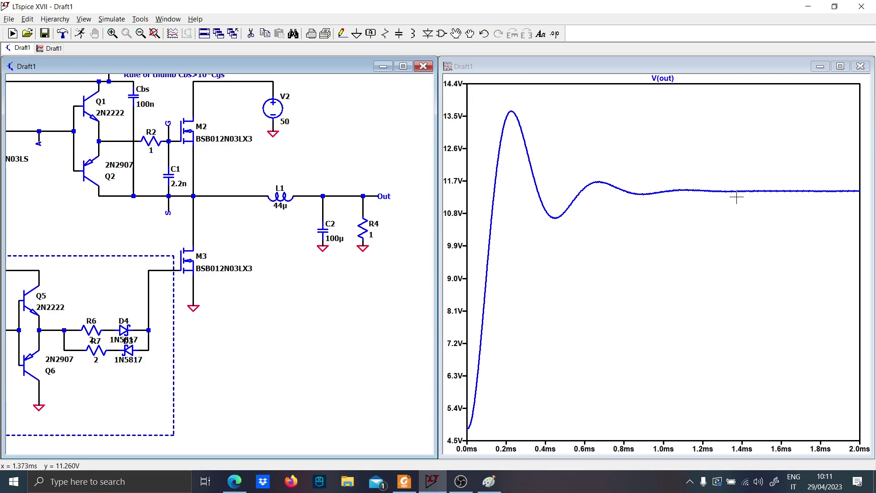
left_click_drag(759, 187, 867, 195)
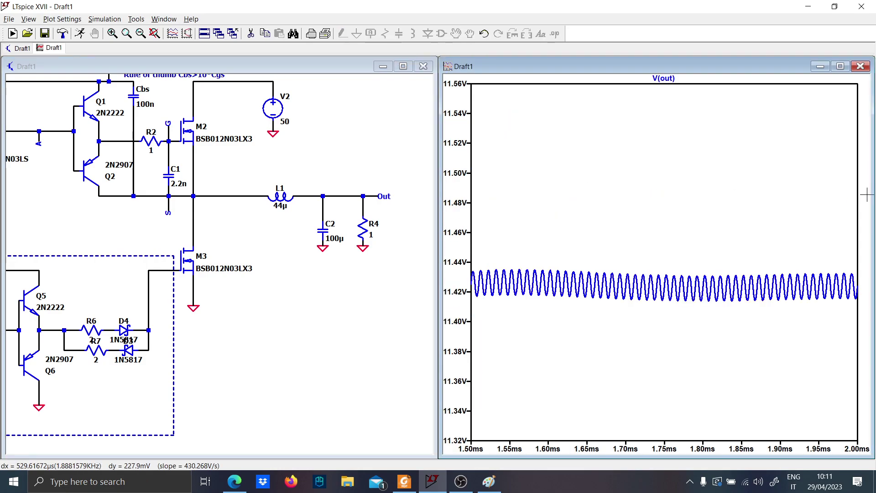
right_click(543, 225)
left_click(568, 232)
Plot M3's gate voltage over about 44 to 84 µs and add the differential voltage between G and S
scroll(218, 280, "down", 1)
left_click_drag(222, 288, 366, 300)
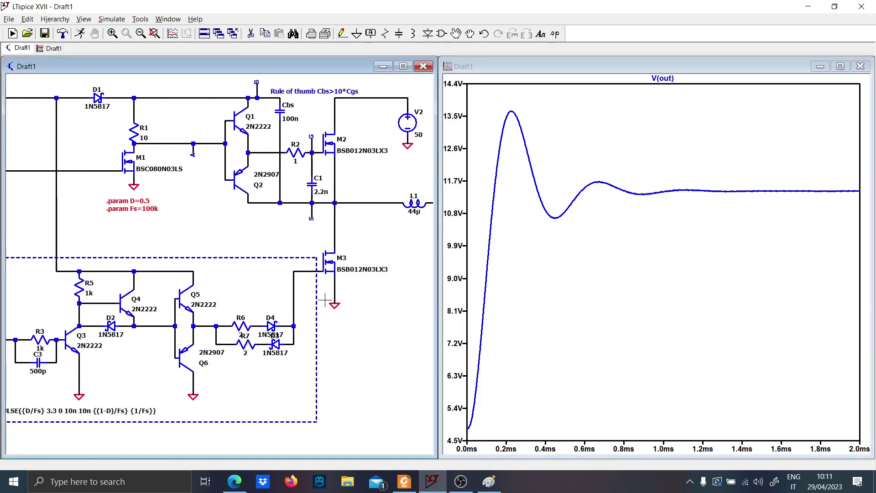
left_click(303, 272)
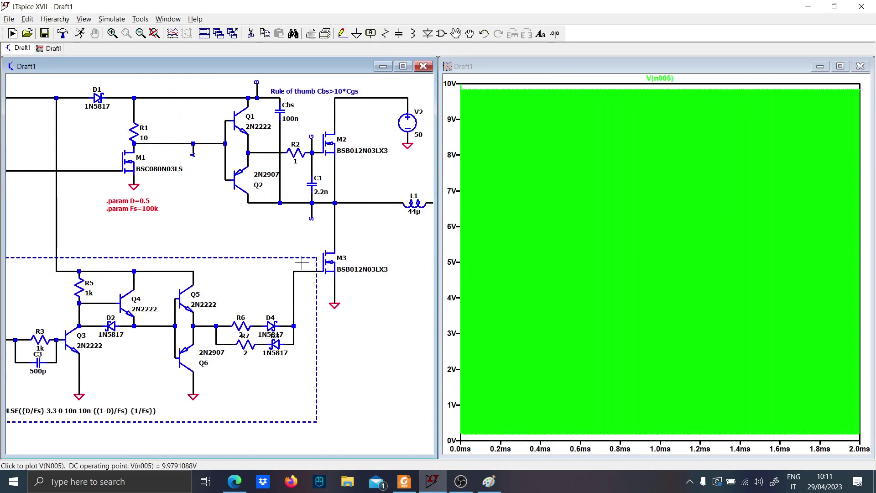
left_click_drag(500, 438, 569, 442)
left_click(318, 166)
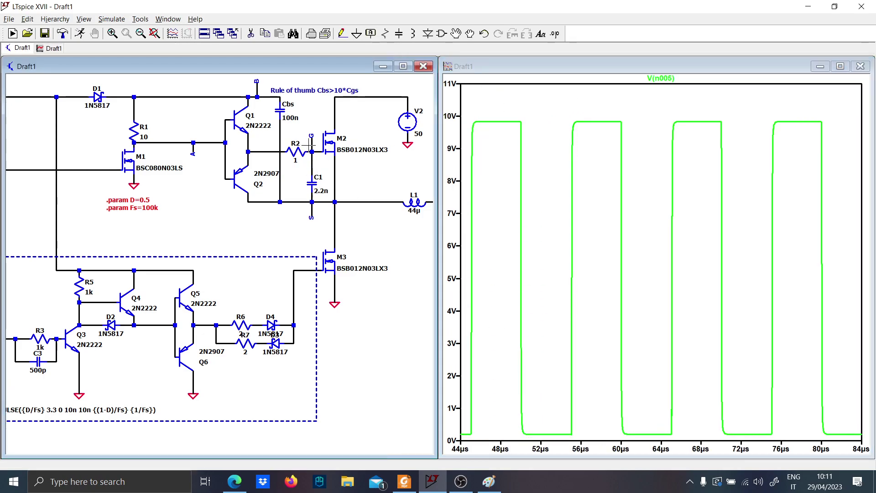
left_click_drag(314, 141, 335, 201)
Plot V3's output voltage together with the Pulse source's output to compare their timing
left_click_drag(167, 373, 277, 364)
left_click(101, 330)
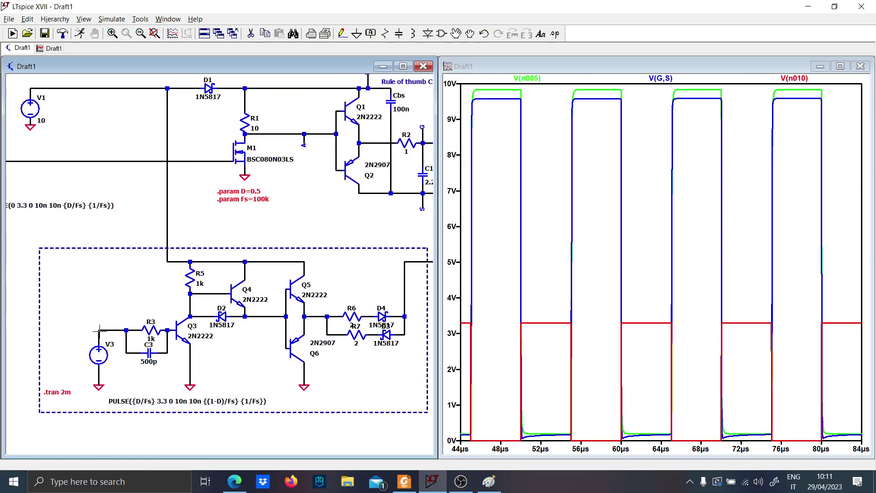
left_click_drag(95, 297, 142, 296)
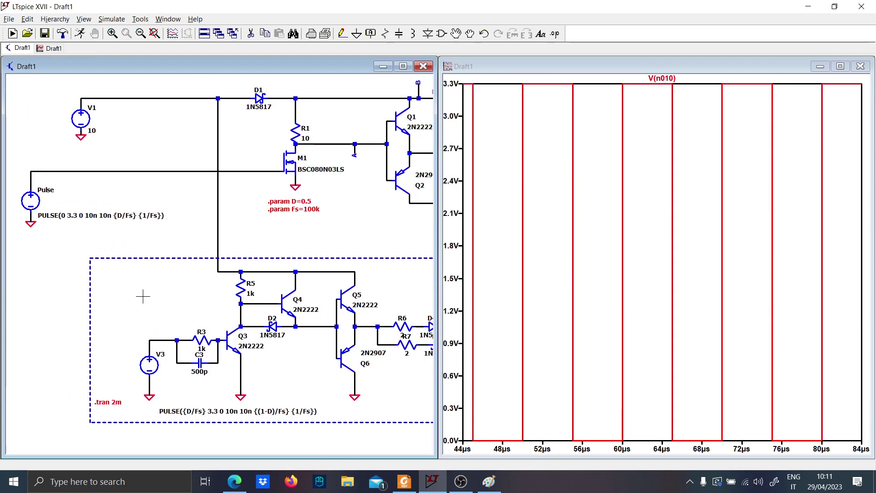
left_click(104, 171)
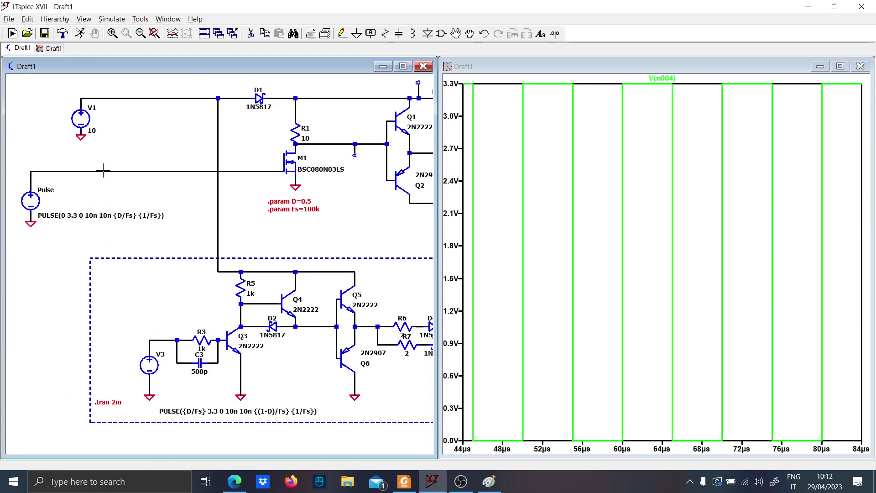
left_click(150, 340)
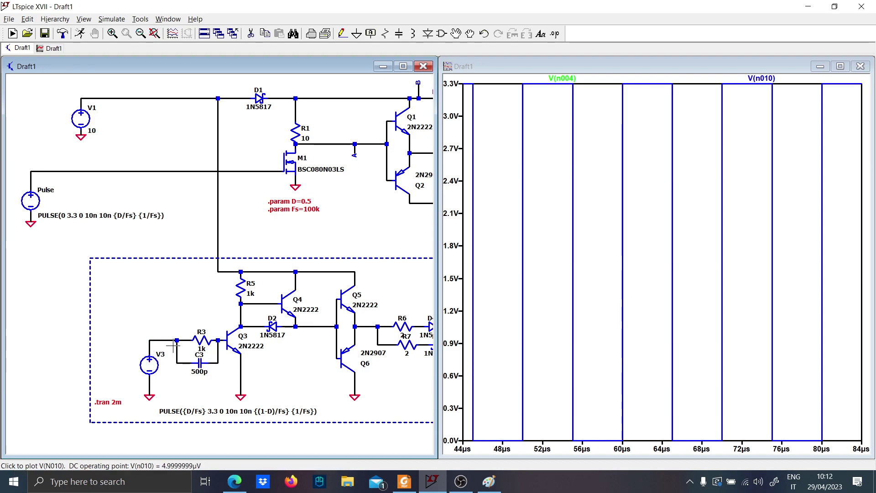
Zoom to about the first 36 µs and plot V3's output alone before overlaying the Pulse source's output
right_click(517, 280)
left_click(548, 290)
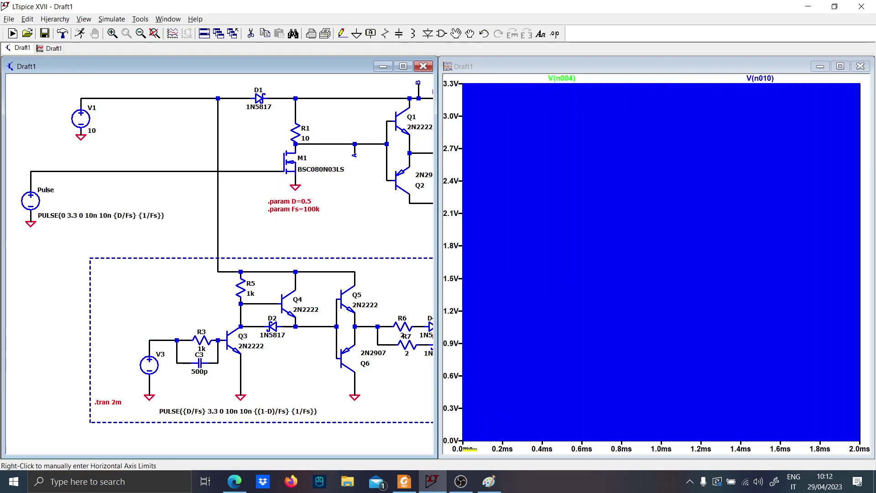
left_click_drag(476, 443, 475, 94)
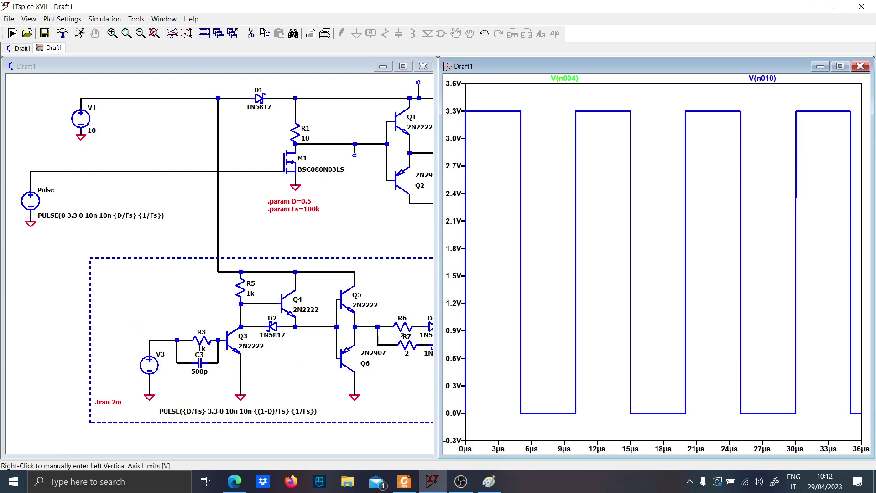
left_click(150, 340)
left_click(151, 340)
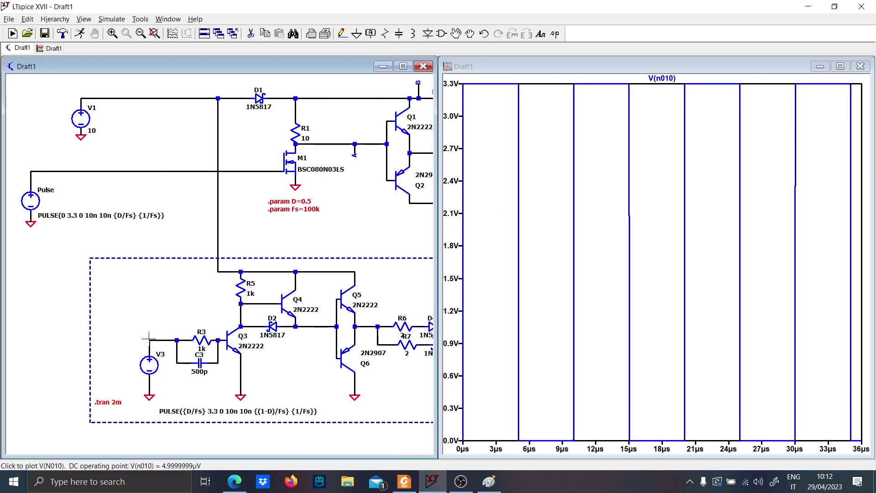
left_click(56, 172)
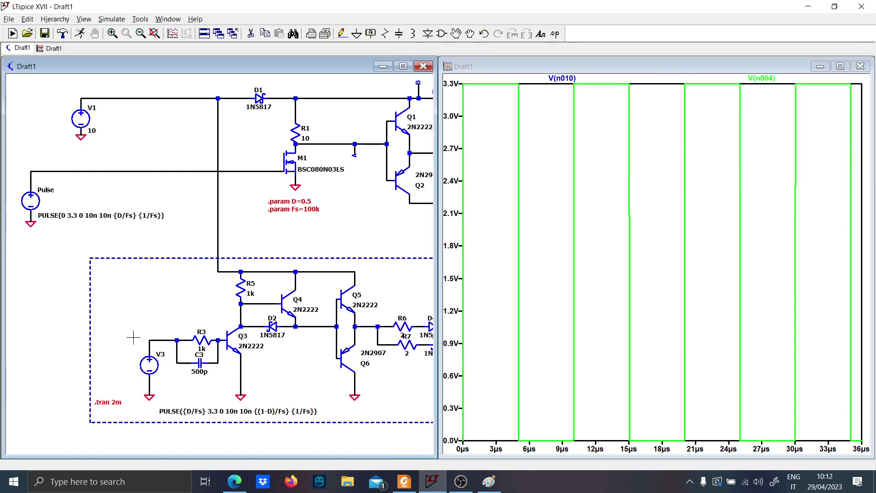
Set V3's initial voltage to 0 and its pulse delay to {D/Fs}
left_click_drag(173, 307, 163, 294)
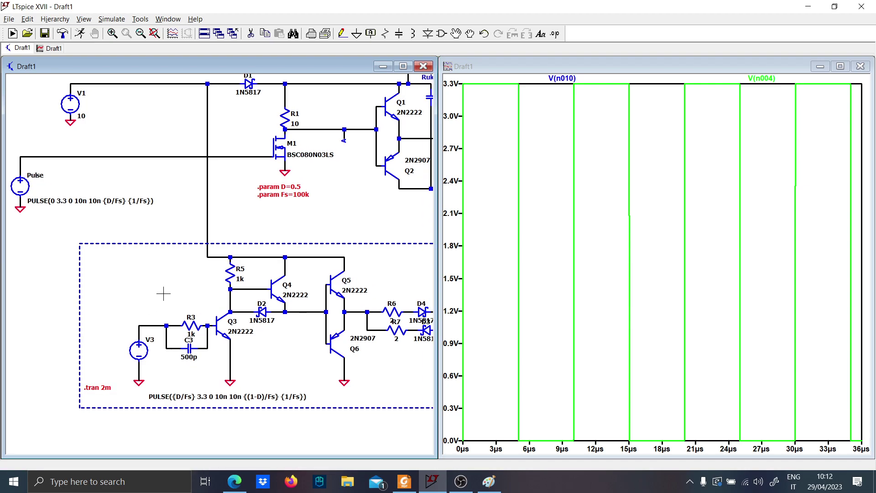
right_click(139, 350)
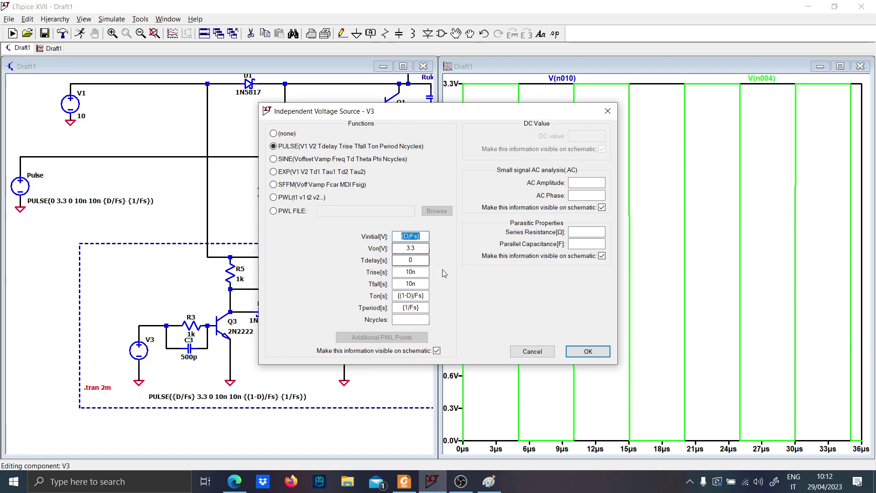
key("Escape")
right_click(159, 342)
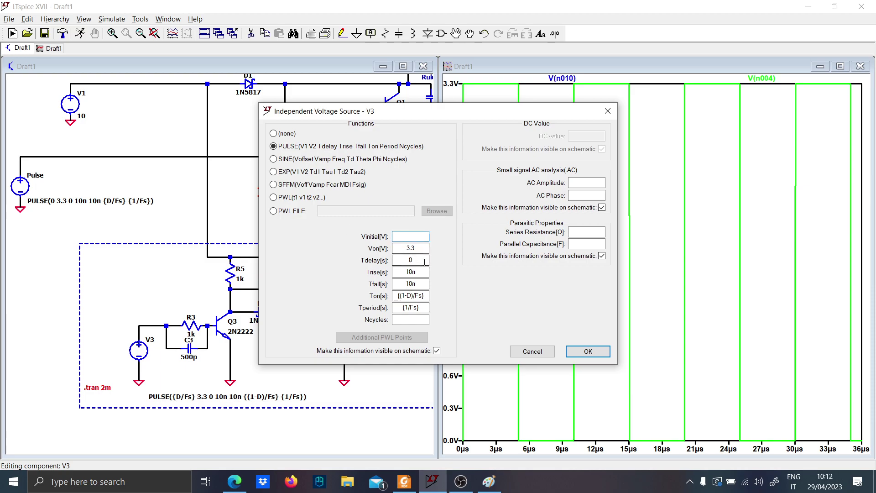
left_click(421, 236)
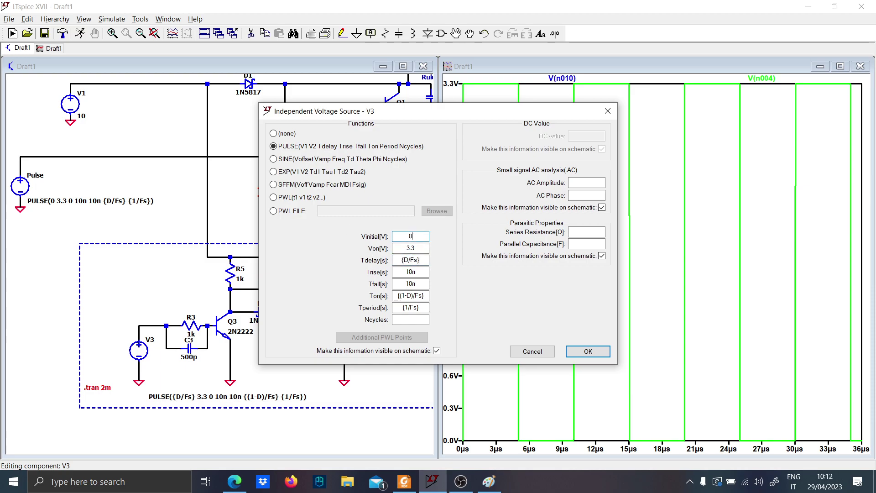
key("Return")
Rerun the simulation and zoom the two source waveforms to about the first 26 µs
left_click(80, 34)
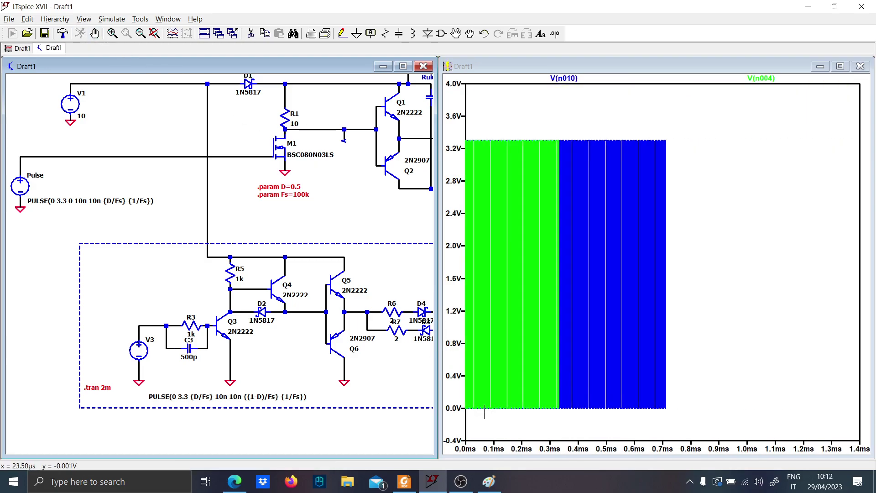
left_click_drag(499, 428, 459, 140)
left_click_drag(471, 109, 548, 415)
Plot M3's gate voltage together with M2's gate-to-source voltage between nets G and S
left_click_drag(352, 352, 44, 355)
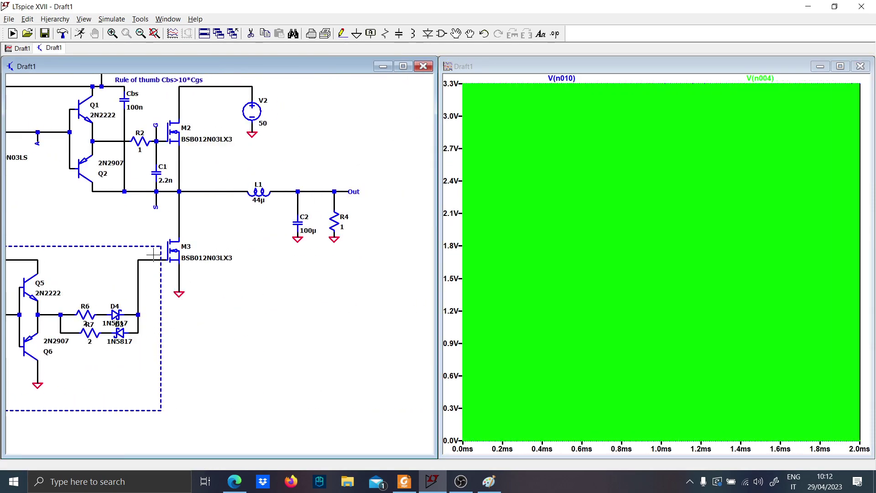
left_click(151, 259)
left_click_drag(85, 235, 122, 296)
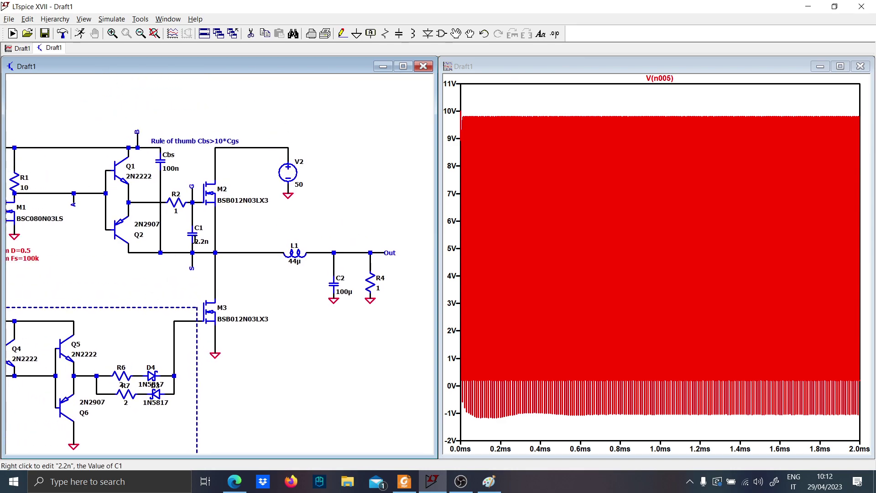
left_click_drag(194, 198, 220, 247)
Zoom the two gate waveforms in to the switching transition at about 15 µs to examine their overlap
left_click_drag(511, 436, 446, 86)
left_click_drag(483, 110, 601, 416)
left_click_drag(472, 401, 639, 91)
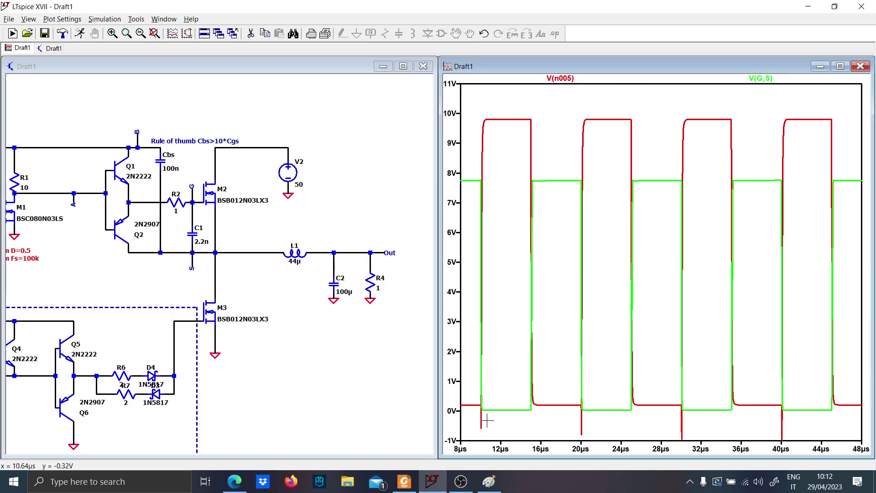
left_click_drag(485, 420, 677, 425)
left_click_drag(651, 109, 699, 413)
Plot the current through V2 alone over the transition and overlay the voltage between G and S
left_click(272, 264)
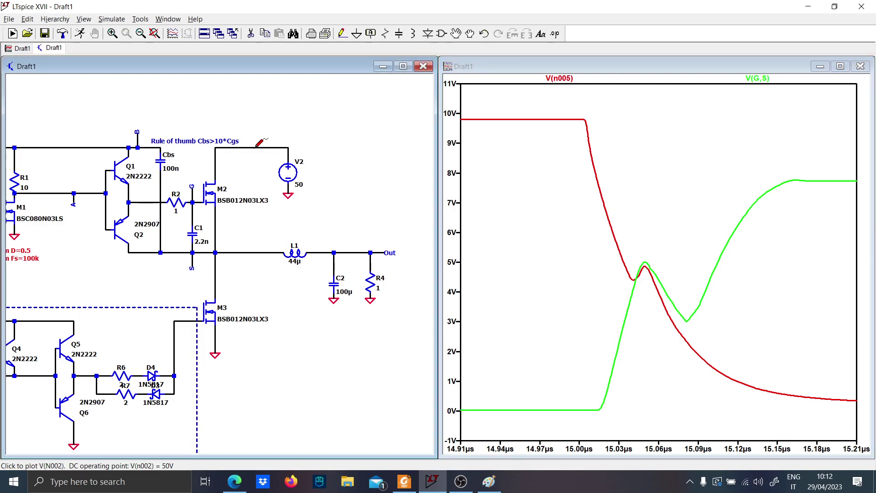
left_click(292, 168)
left_click(292, 168)
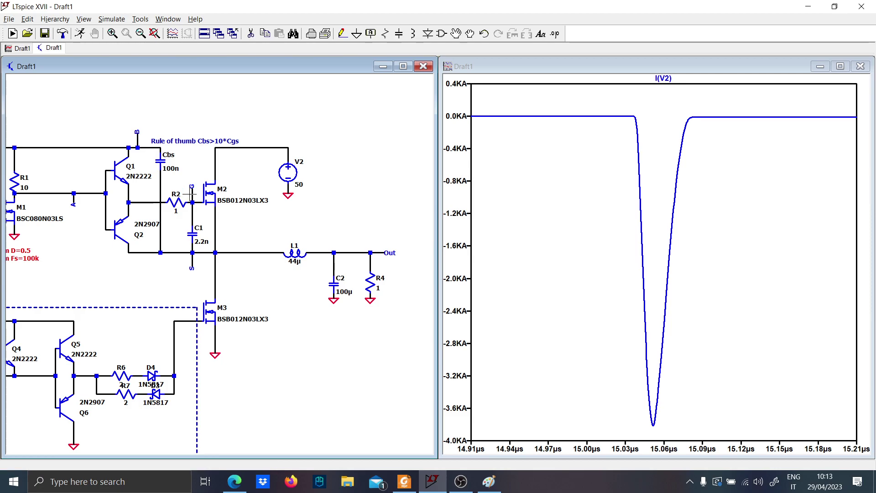
left_click_drag(216, 251, 216, 252)
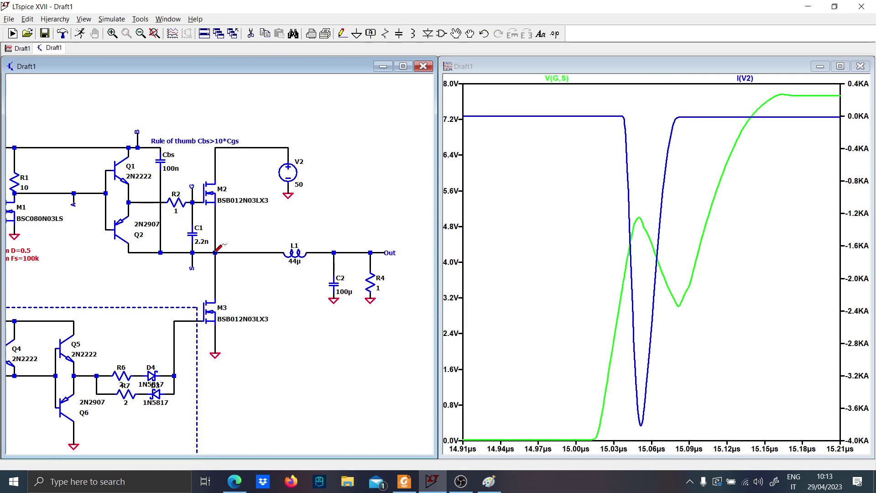
Plot only M3's gate voltage, restore the full time range, and zoom to about 390 to 690 µs
left_click(194, 316)
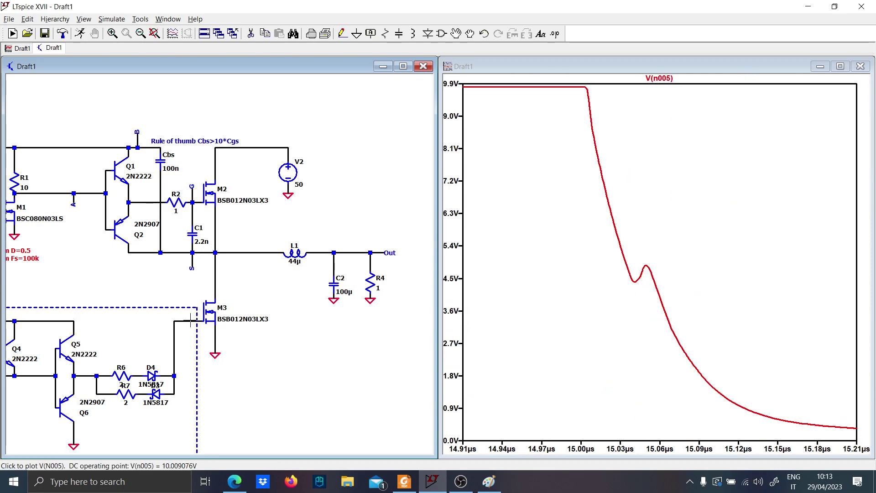
right_click(602, 234)
left_click(612, 240)
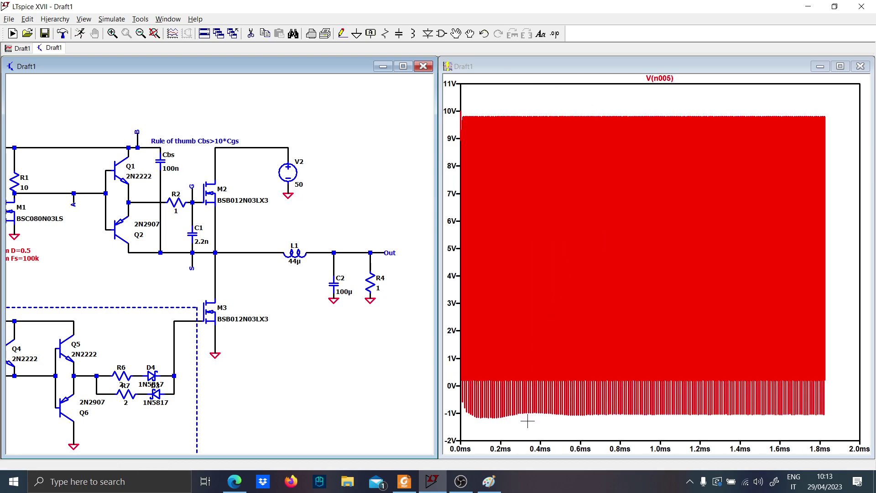
left_click_drag(543, 428, 596, 115)
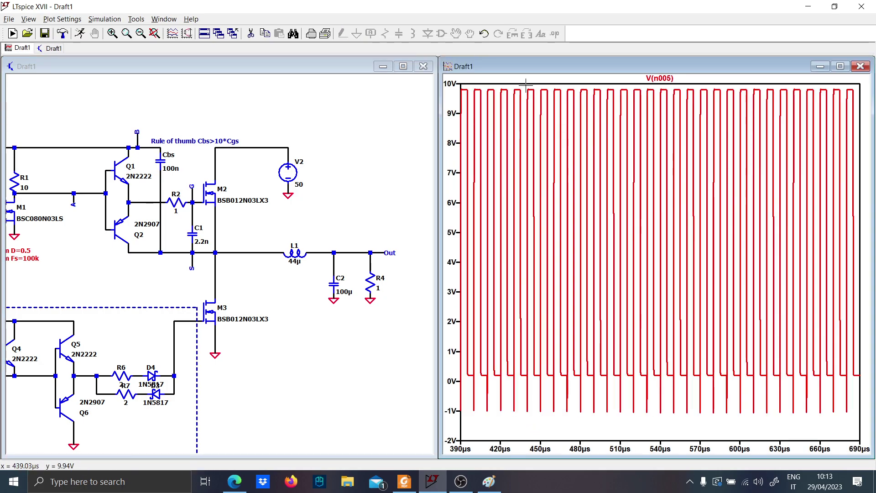
Zoom the plot to about 438 to 498 µs and overlay M2's gate-to-source voltage between nets G and S
left_click_drag(526, 85, 605, 442)
left_click(233, 302)
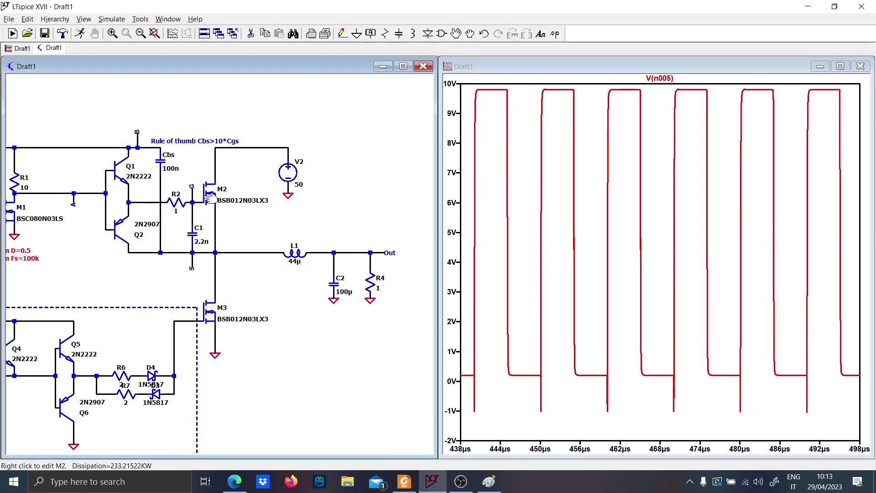
left_click_drag(216, 247, 215, 253)
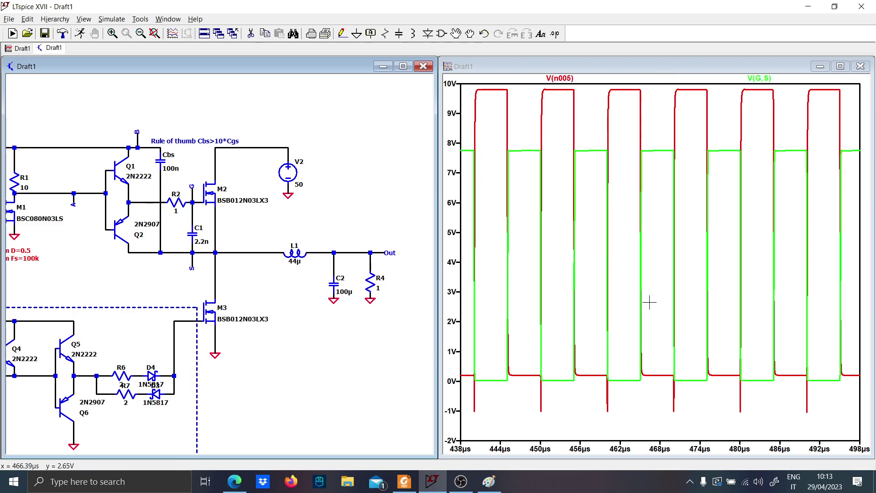
Add a second plot pane, zoom to the gate transition at about 450 µs, and plot the output voltage in the empty pane
right_click(562, 296)
left_click(589, 340)
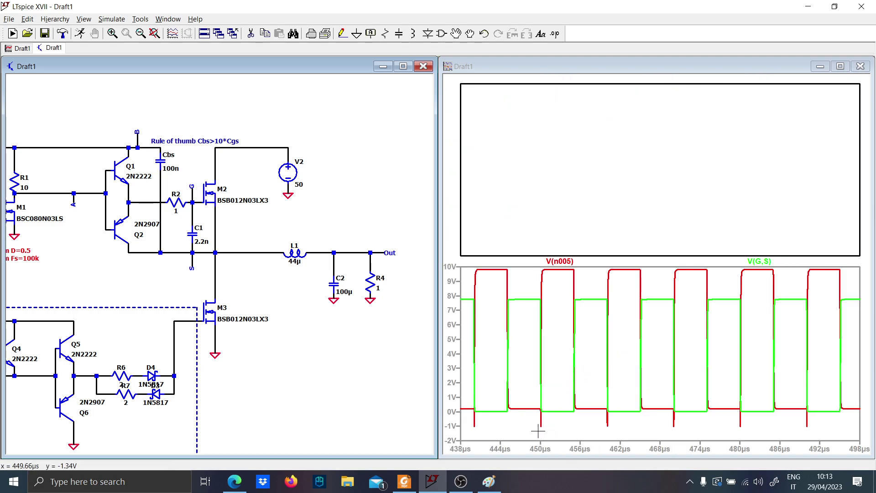
left_click_drag(530, 430, 568, 286)
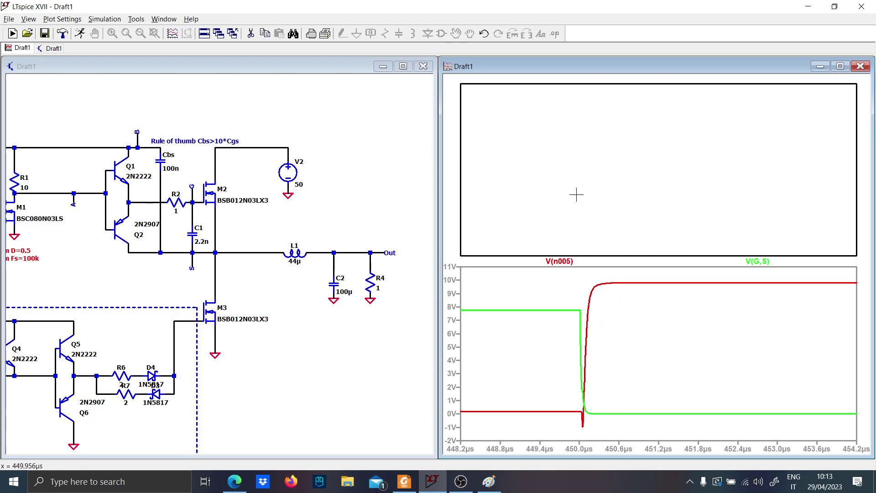
left_click(297, 277)
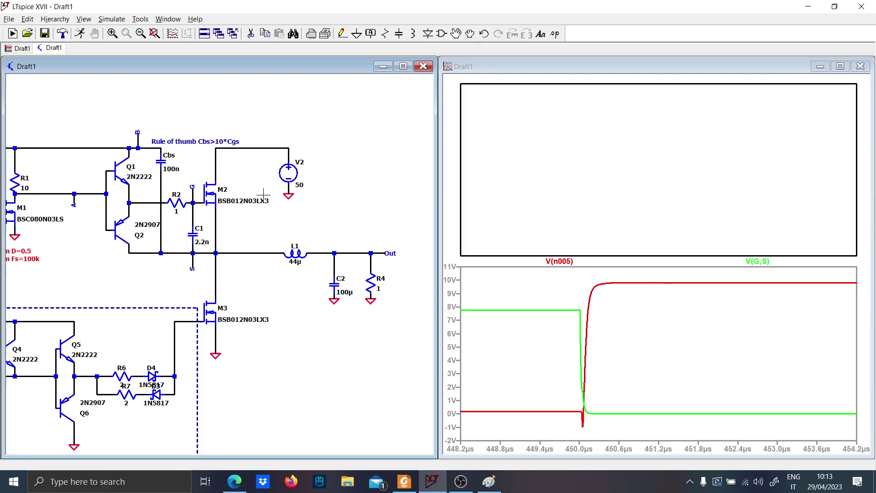
left_click_drag(247, 233, 243, 204)
left_click(346, 229)
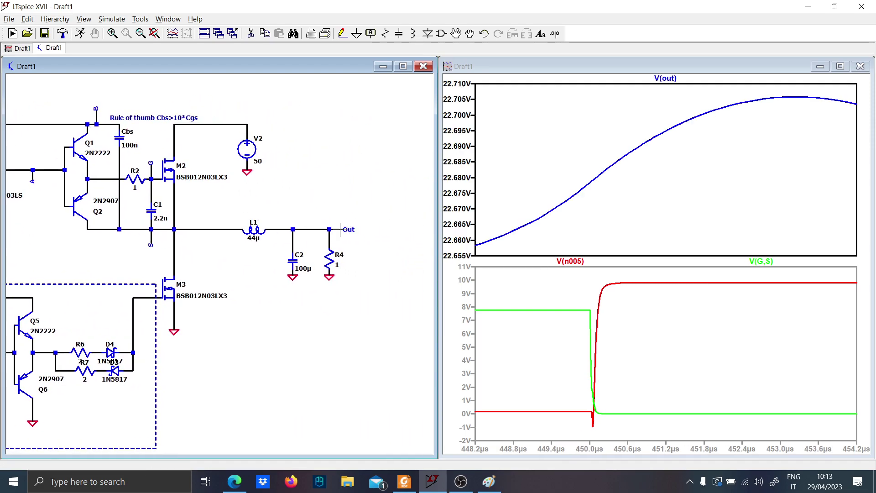
Restore the full time range and zoom to about 1.92 to 2 ms to examine the steady-state output ripple
right_click(665, 137)
left_click(680, 141)
left_click_drag(724, 126, 852, 138)
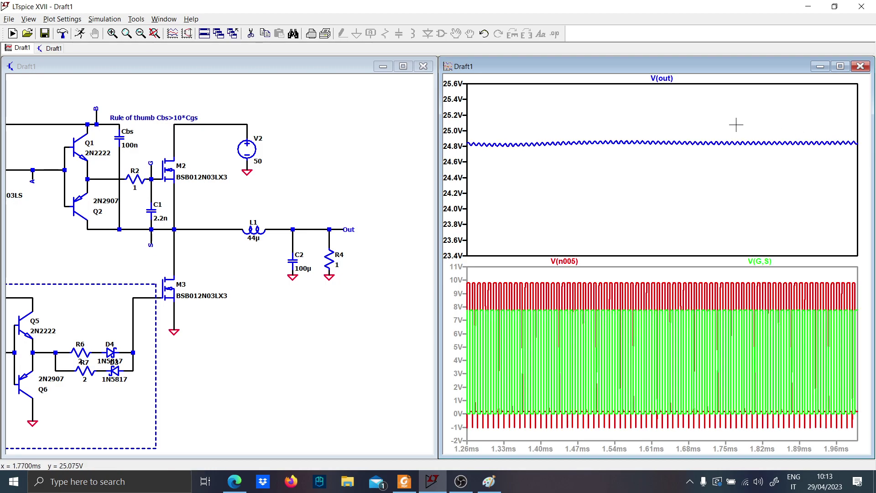
left_click_drag(552, 124, 857, 187)
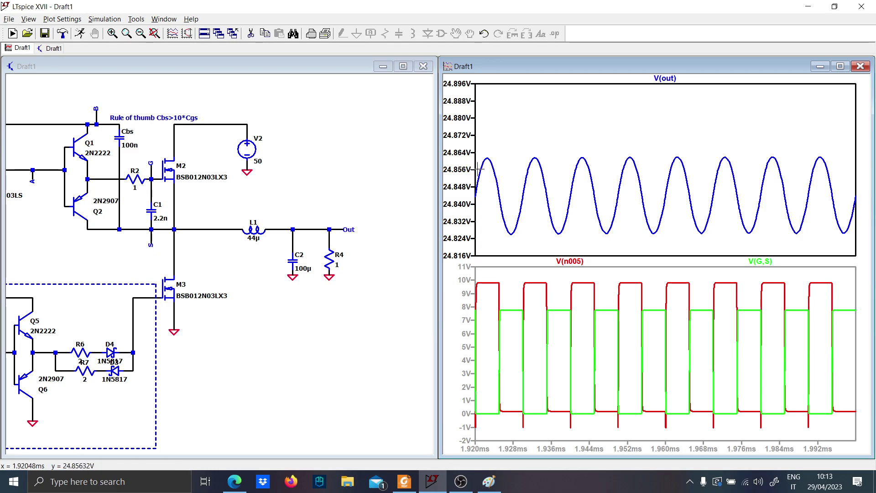
Replace the output voltage in the upper pane with M3's gate voltage, and plot the switching-node voltage at S there
left_click_drag(162, 271, 191, 237)
left_click_drag(268, 206, 358, 226)
scroll(308, 267, "down", 1)
left_click_drag(225, 373, 198, 369)
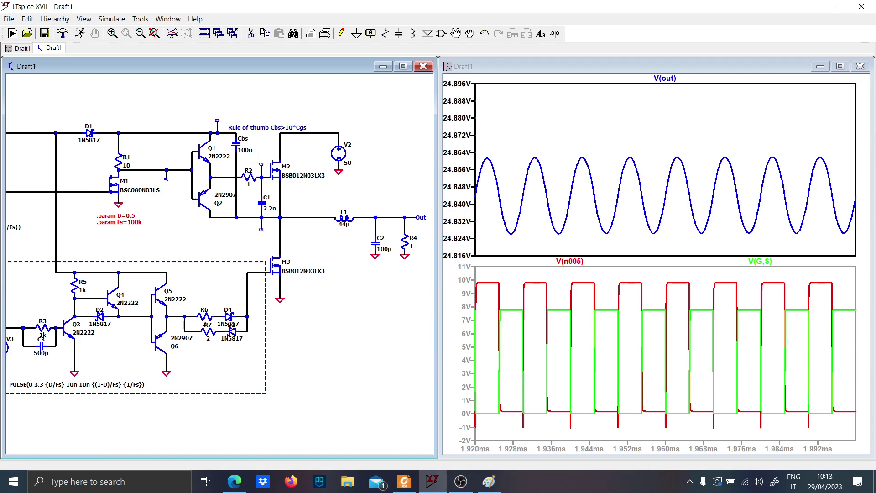
scroll(210, 315, "up", 1)
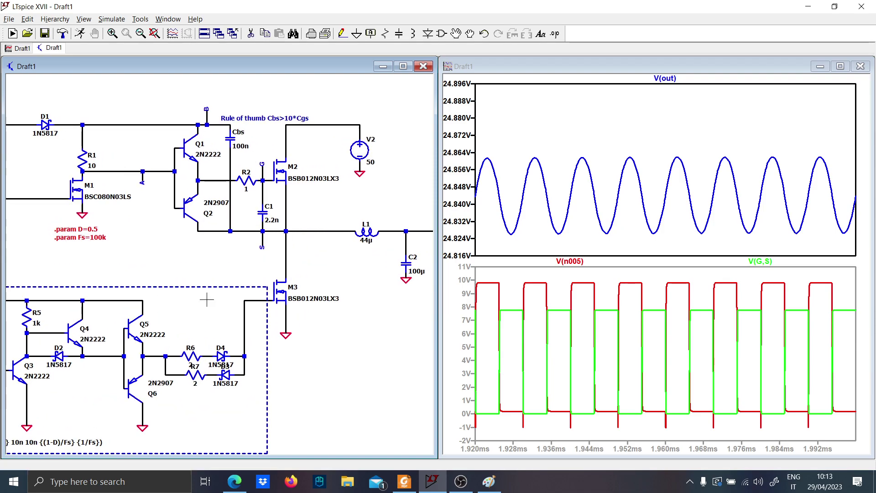
left_click(251, 301)
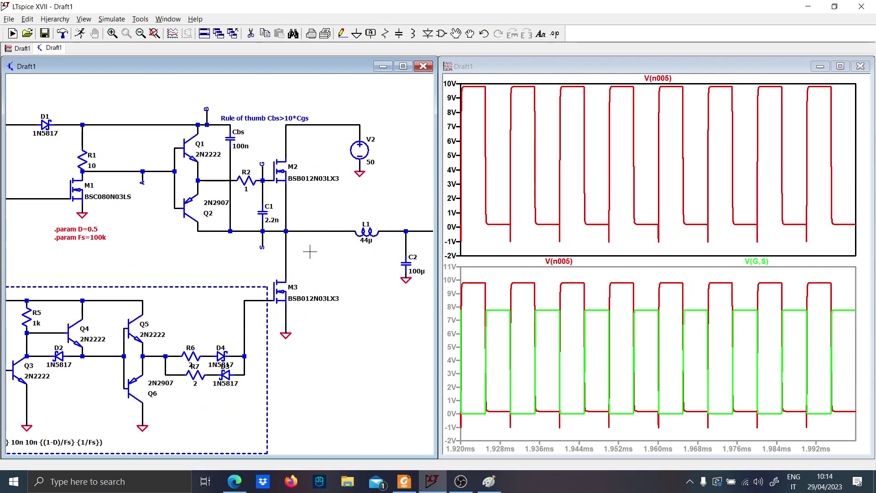
left_click(286, 268)
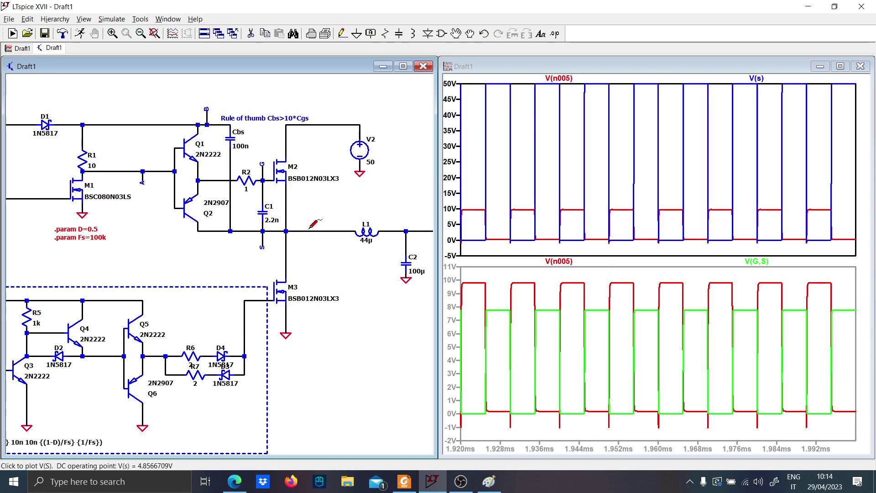
Maximize the schematic and place a copy of the low-side driver's dashed frame around the high-side driver circuit
left_click(403, 67)
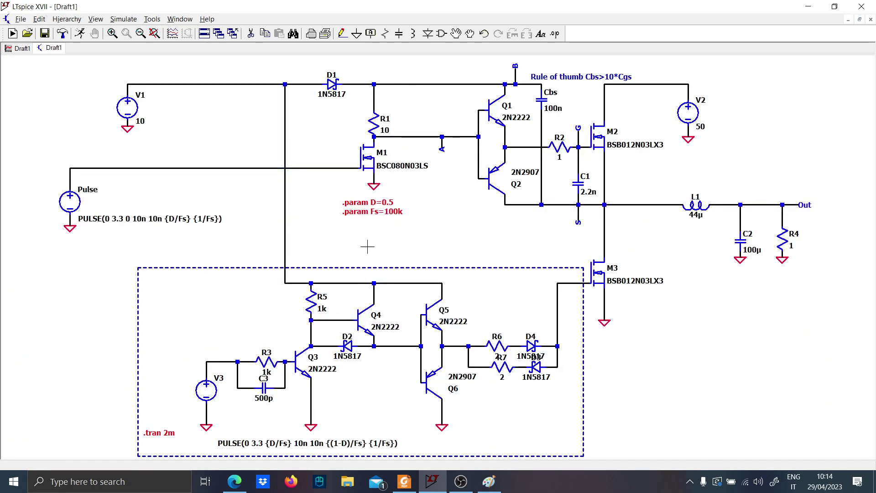
left_click_drag(306, 242, 290, 182)
scroll(292, 261, "up", 2)
scroll(371, 347, "down", 2)
left_click_drag(389, 205, 274, 228)
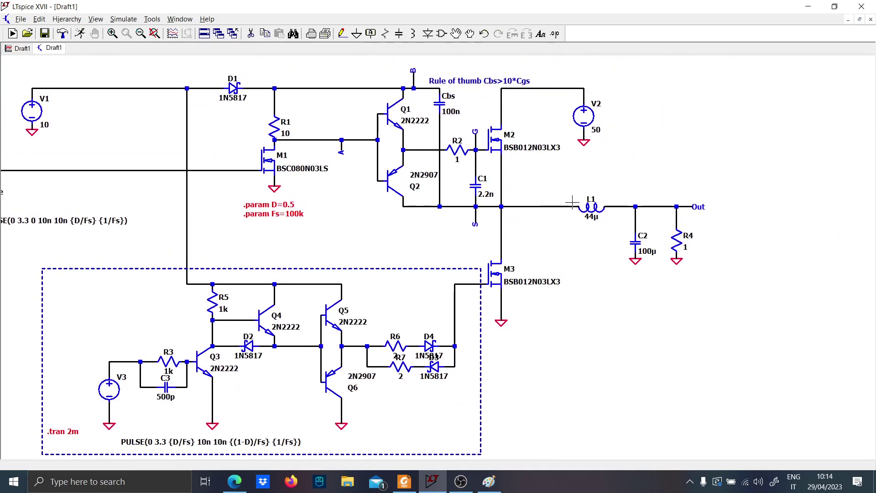
key("space")
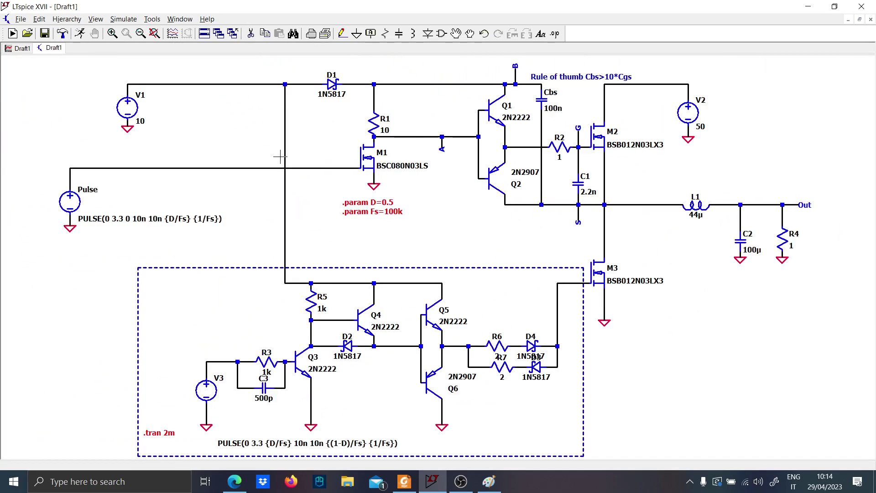
left_click(236, 269)
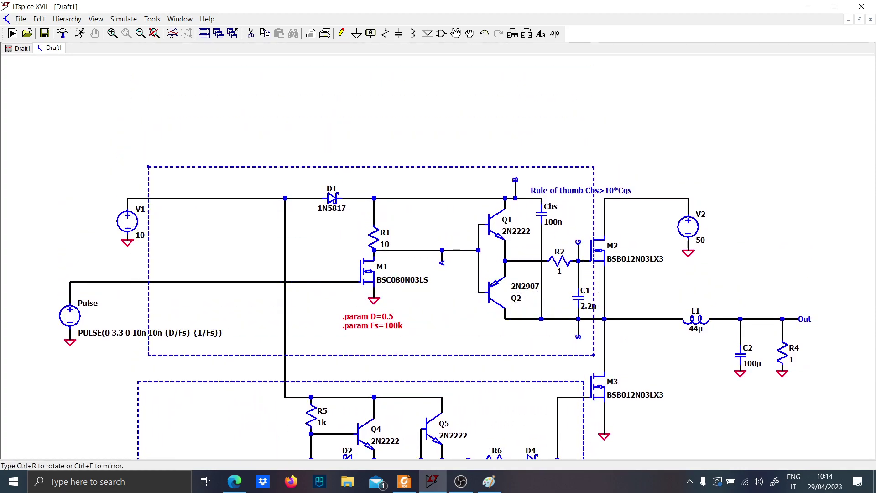
left_click(236, 232)
Narrow the new dashed frame so that the V1 and Pulse sources lie outside it
key("F8")
mouse_move(178, 371)
left_mouse_down()
mouse_move(166, 113)
mouse_move(138, 112)
left_mouse_up()
left_click(244, 118)
key("Escape")
Add the comment "HIGH SIDE DRIVER" in font size 3.5 above the high-side driver's frame
key("t")
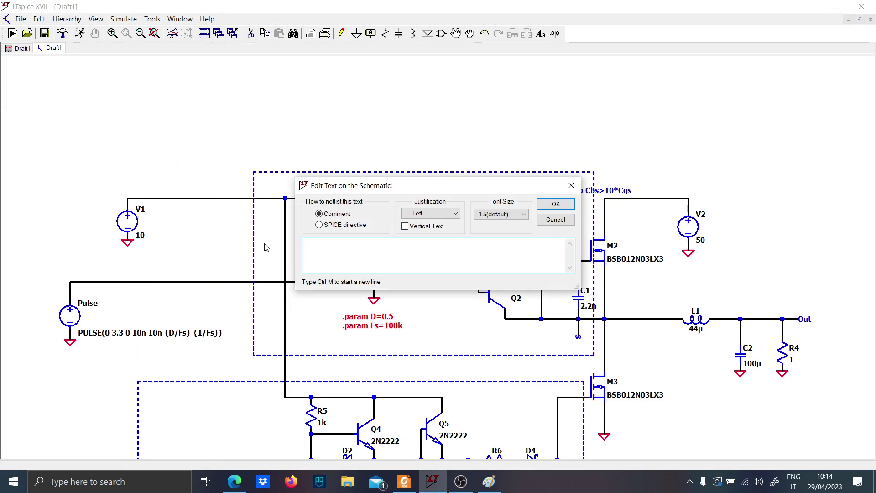
key("Caps_Lock")
type("HIGH SIDDE DRIVER")
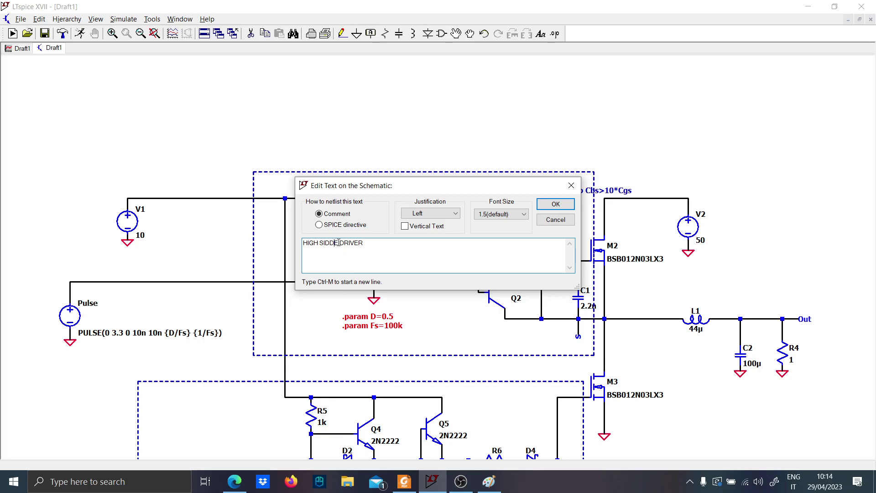
left_click(514, 214)
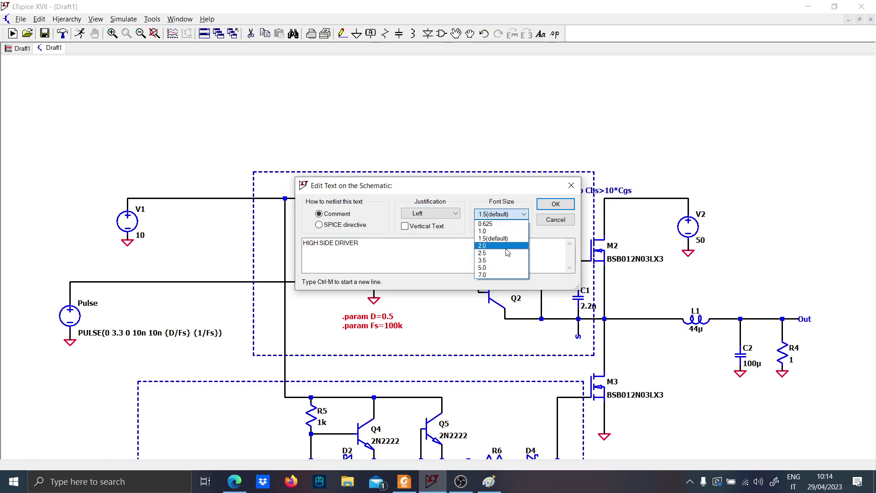
left_click(504, 266)
left_click(555, 204)
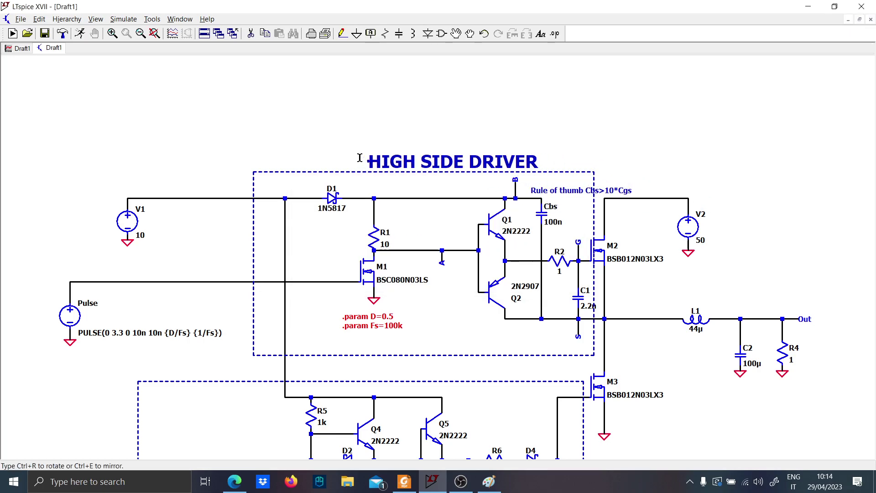
left_click(354, 156)
Copy the "HIGH SIDE DRIVER" title and place the copy inside the low-side driver's frame, beside its PULSE expression
scroll(451, 354, "down", 1)
left_click_drag(452, 354, 442, 247)
key("ctrl+c")
left_click(417, 77)
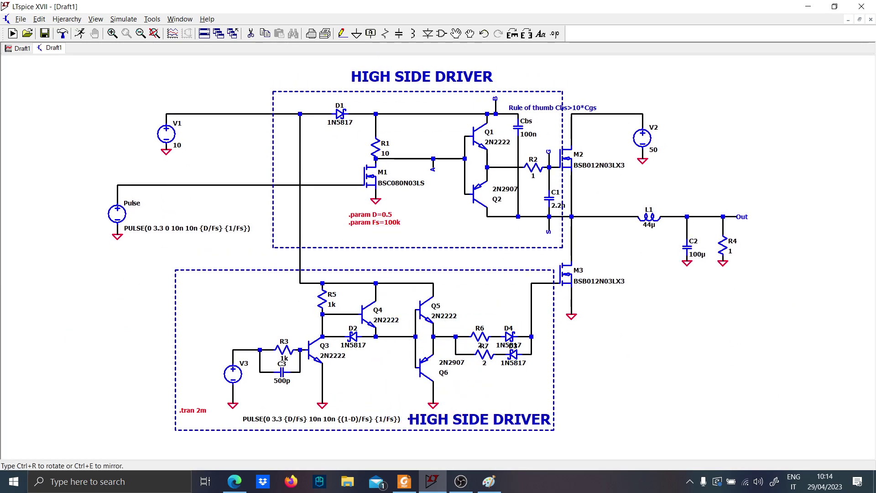
left_click(476, 419)
key("Escape")
Change the copied title in the low-side driver's frame to "LOW SIDE DRIVER"
right_click(446, 411)
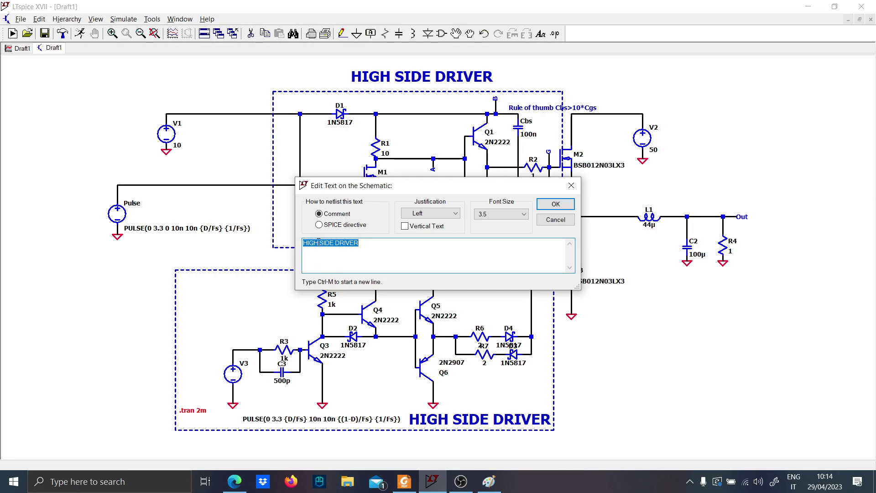
key("Caps_Lock")
type("low")
key("Caps_Lock")
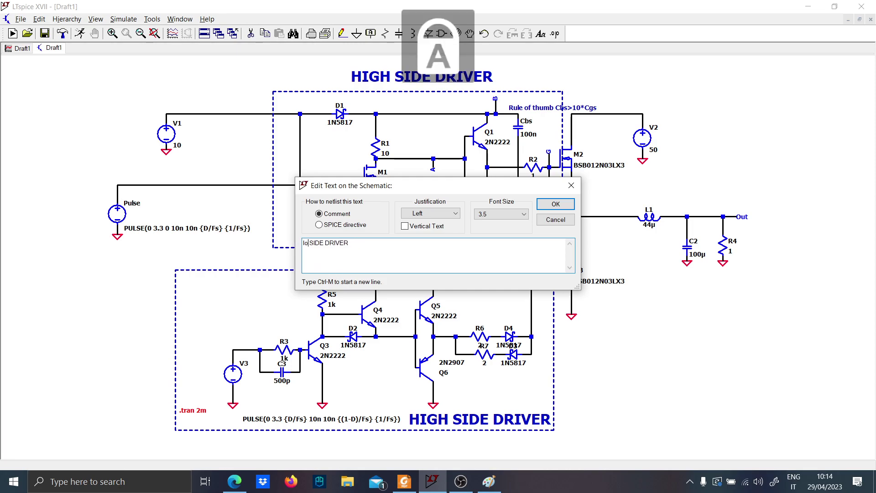
type("W")
key("Caps_Lock")
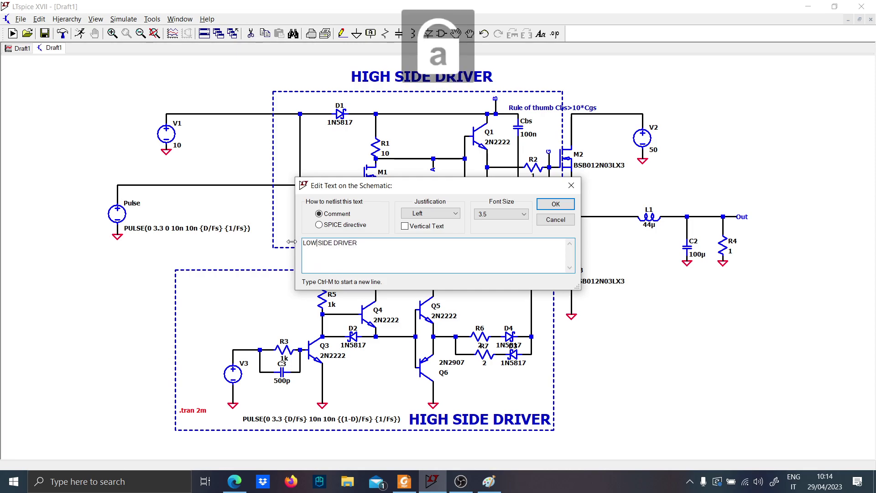
key("Return")
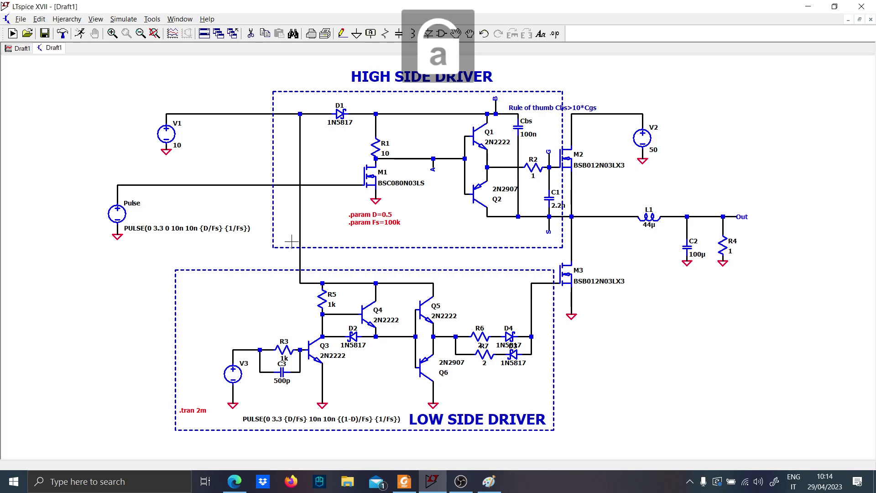
Browse the Power Electronics Spice folder and open the Type3 Compensator schematic
left_click(27, 33)
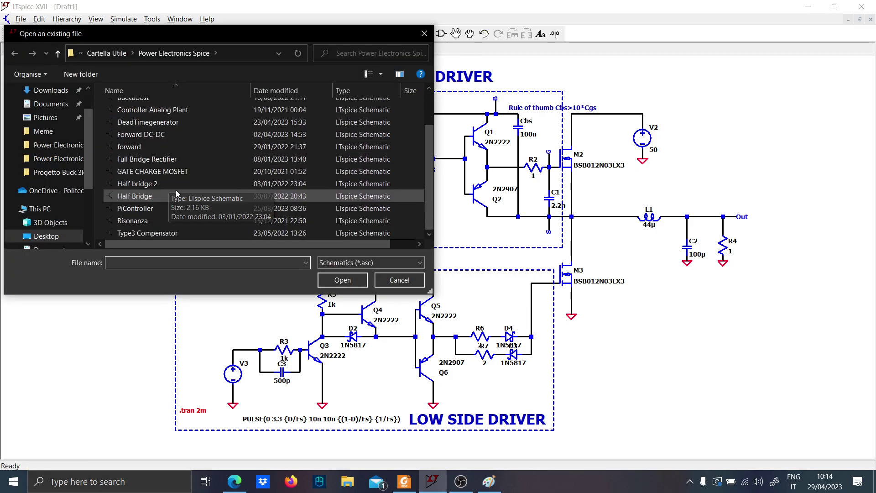
scroll(181, 201, "up", 1)
scroll(190, 208, "down", 1)
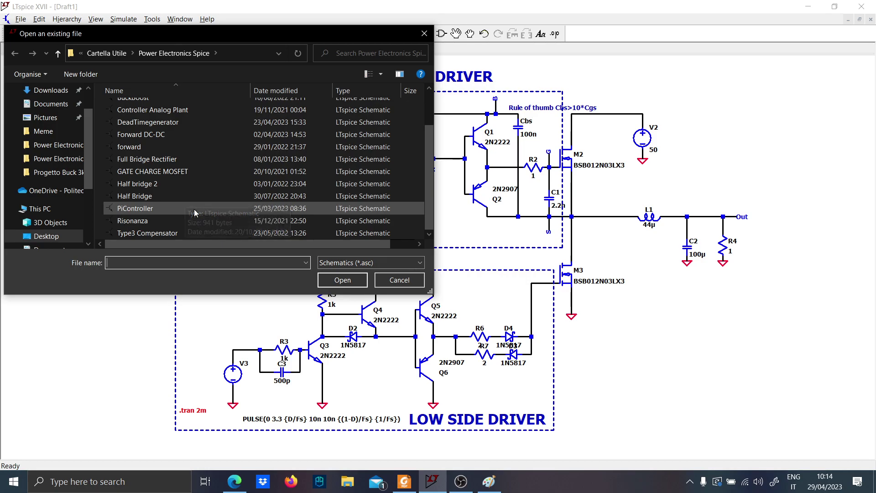
scroll(193, 209, "up", 1)
scroll(176, 155, "up", 1)
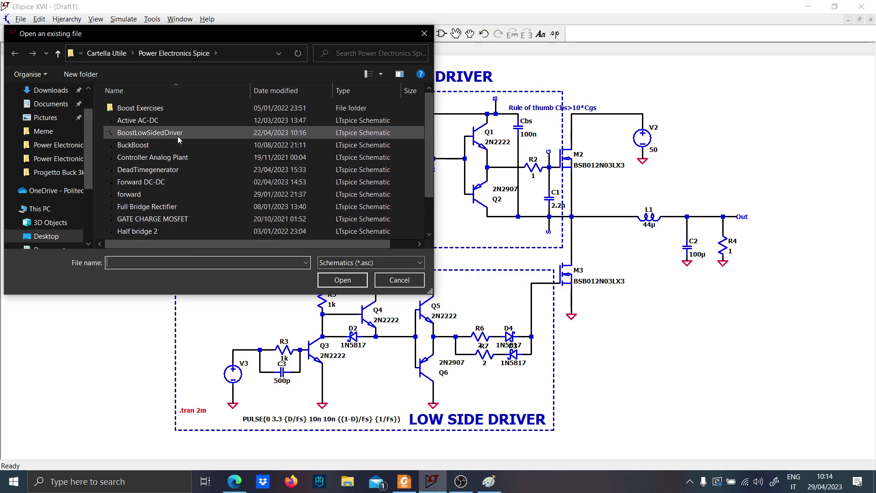
scroll(177, 138, "down", 2)
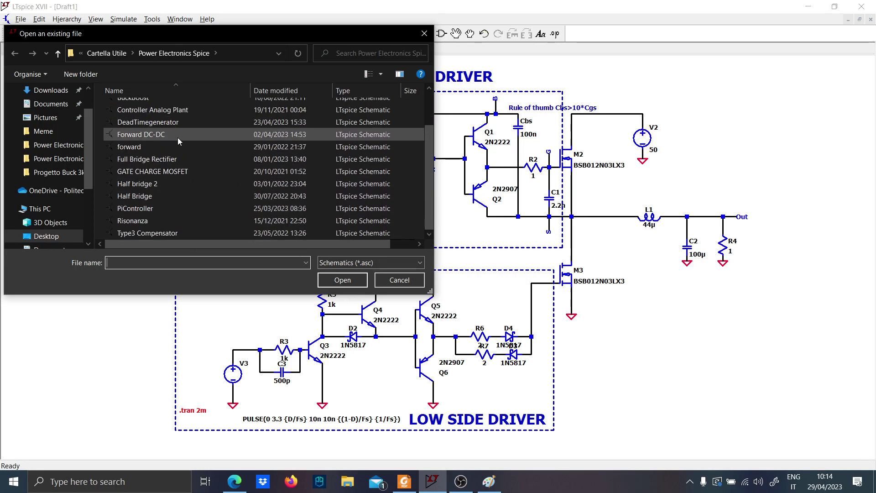
double_click(178, 231)
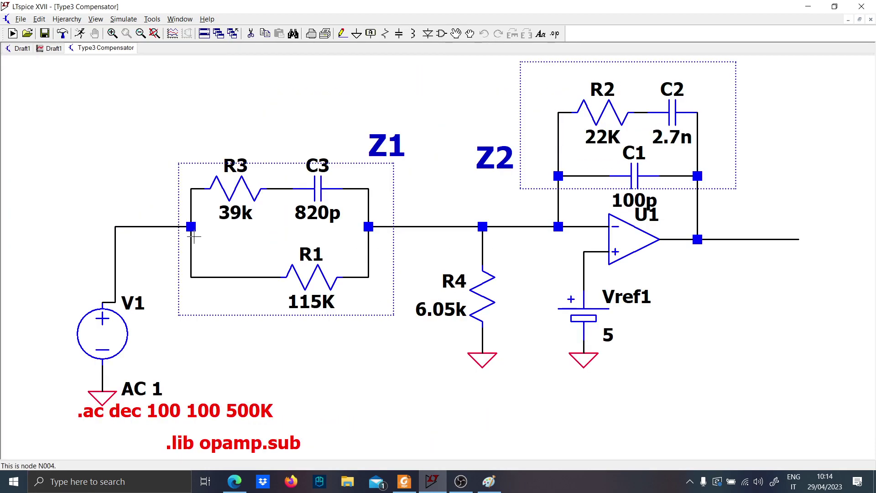
Close the Type3 Compensator schematic and return to the Draft1 schematic
left_click(51, 49)
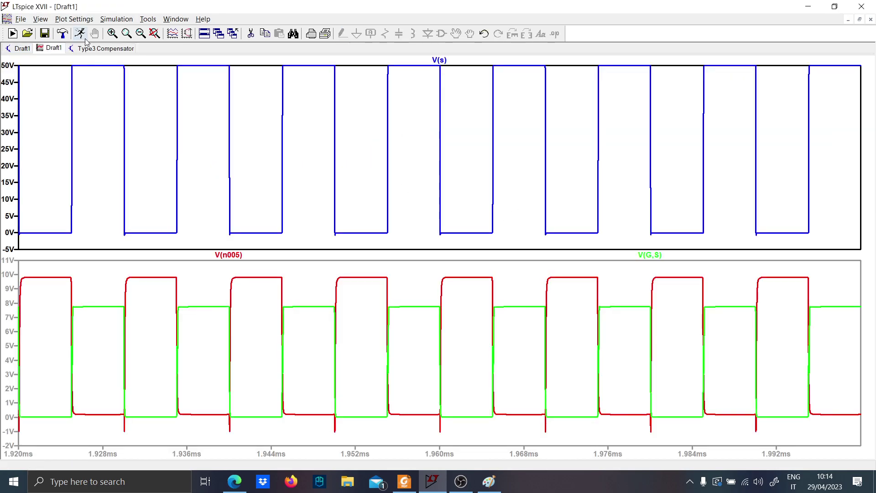
right_click(123, 48)
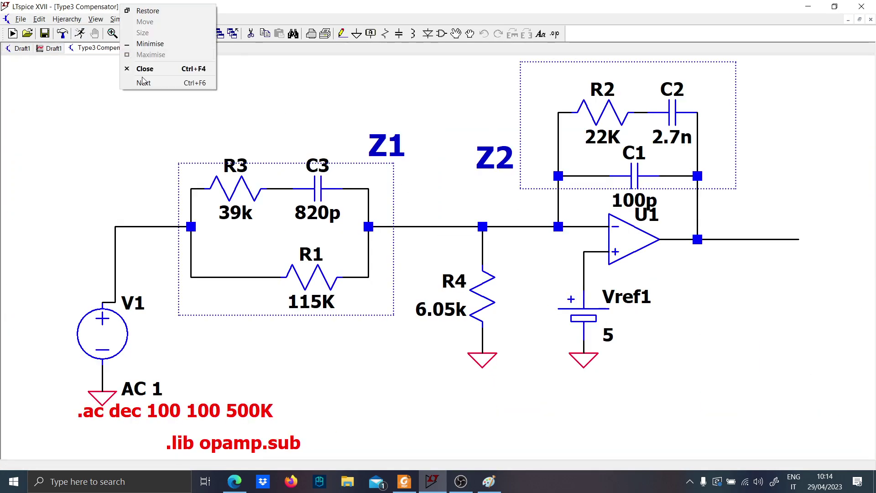
left_click(143, 67)
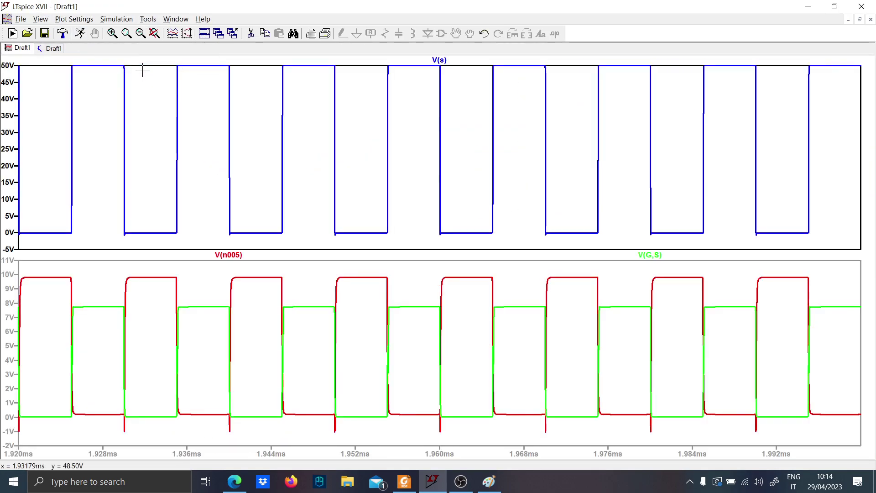
left_click(51, 48)
scroll(514, 272, "down", 1)
scroll(579, 299, "up", 2)
left_click_drag(595, 336, 549, 336)
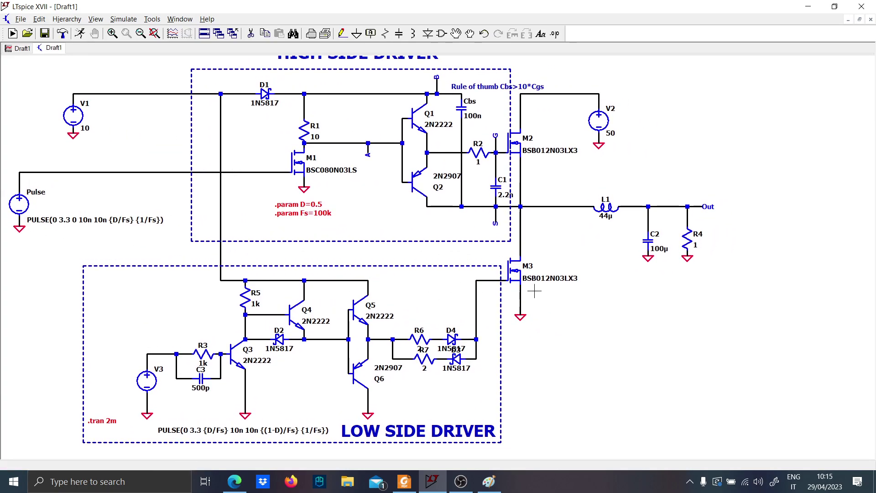
scroll(302, 332, "up", 1)
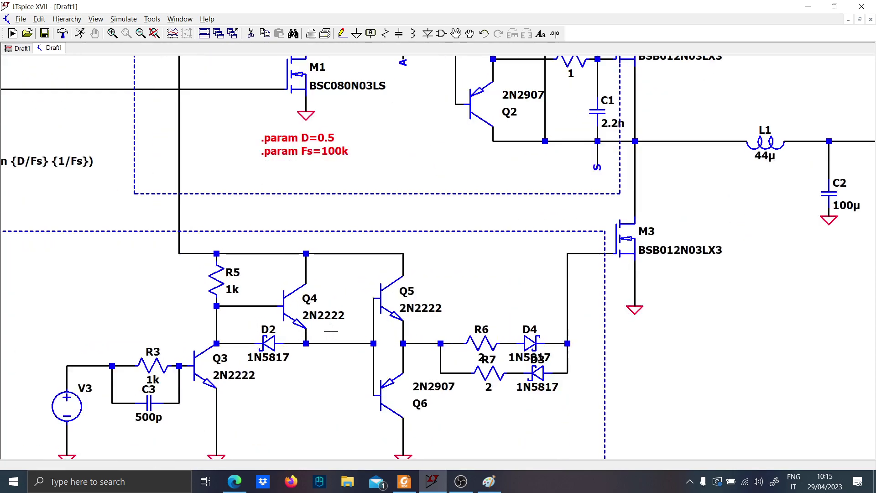
scroll(344, 334, "down", 1)
left_click_drag(394, 279, 376, 297)
scroll(376, 296, "up", 1)
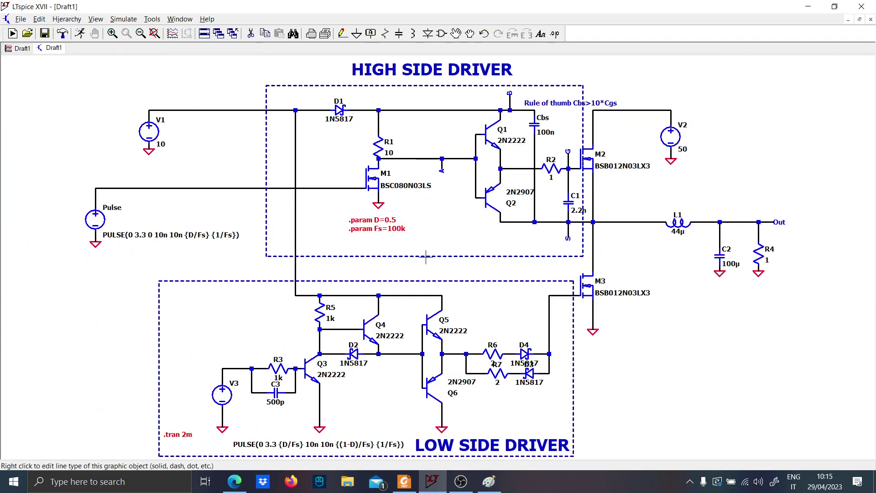
left_click(17, 47)
left_click(50, 48)
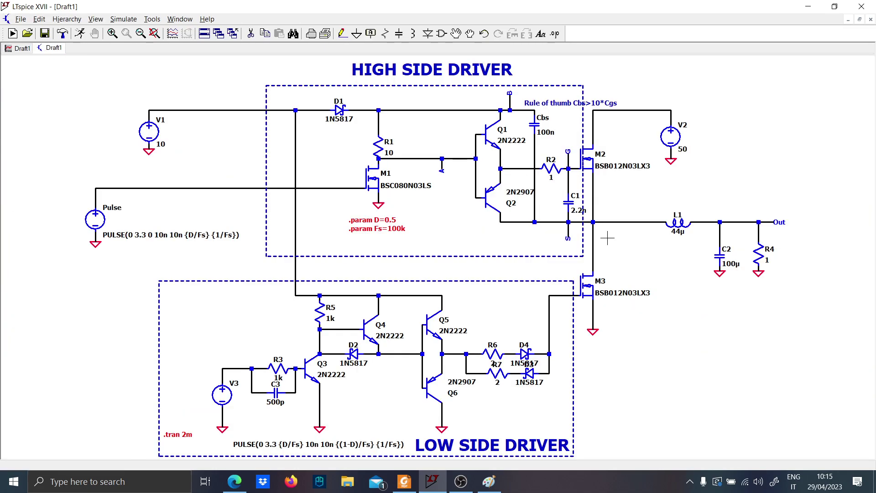
Add a new plot pane to the waveform plot and plot the drain current Id(M3) of the low-side MOSFET in it
scroll(525, 238, "up", 1)
left_click(19, 49)
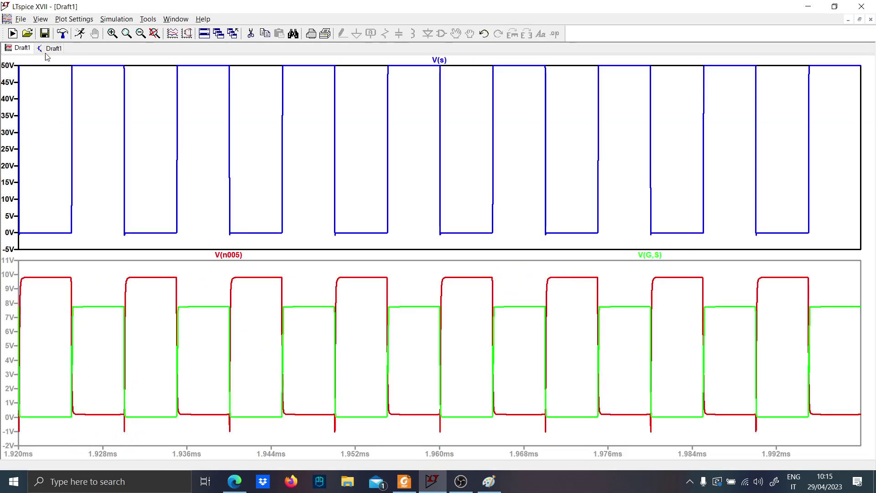
right_click(418, 165)
left_click(463, 222)
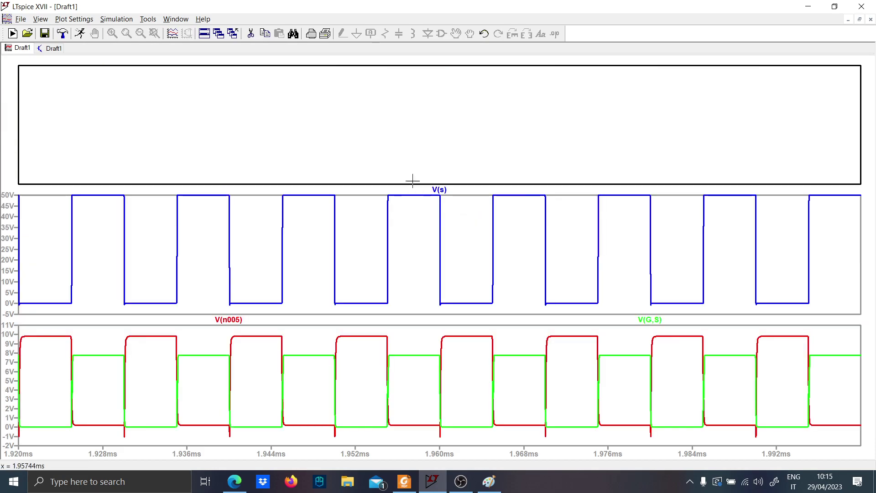
left_click(50, 49)
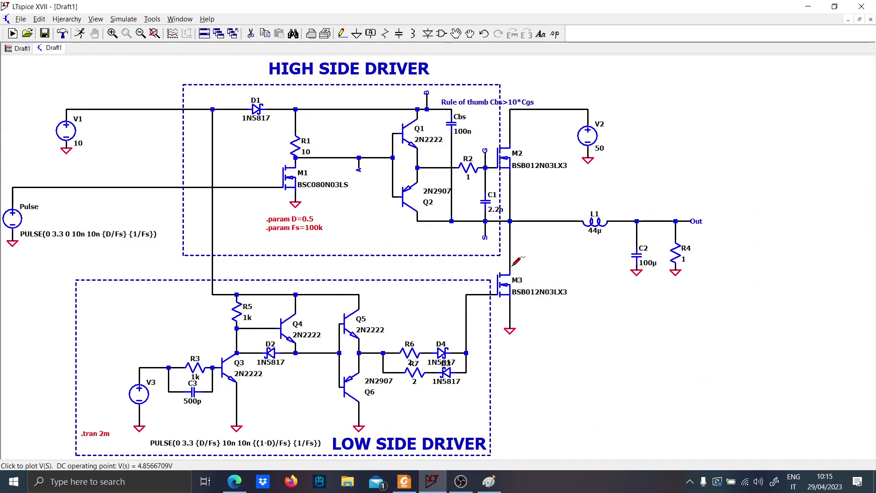
left_click(21, 47)
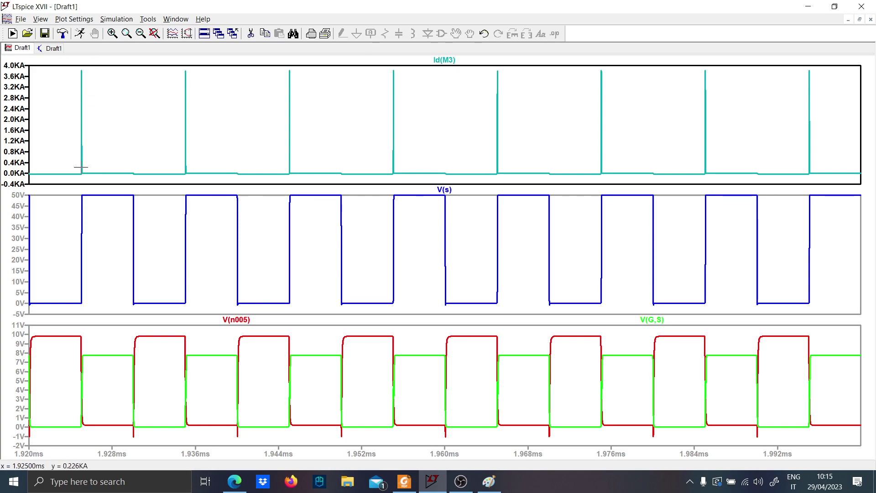
Invert the low-side MOSFET's current trace by changing its expression to -Id(M3)
left_click_drag(79, 166, 855, 183)
left_click_drag(77, 117, 845, 143)
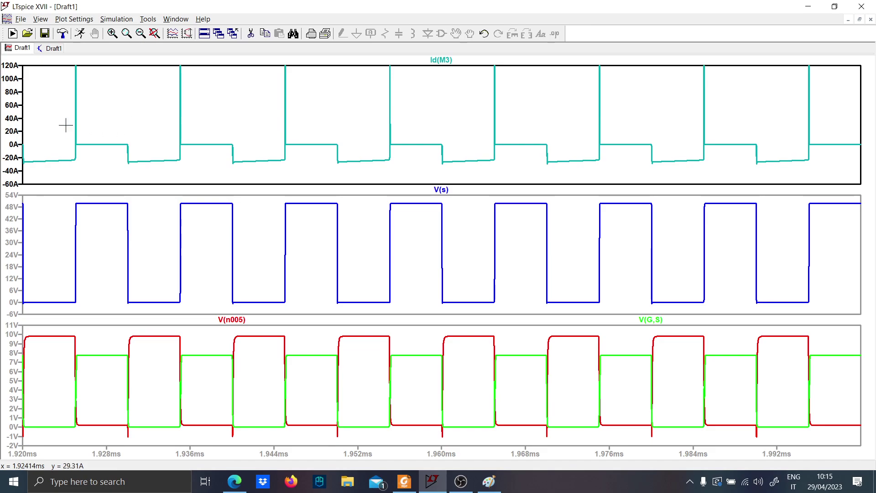
left_click_drag(56, 146, 842, 177)
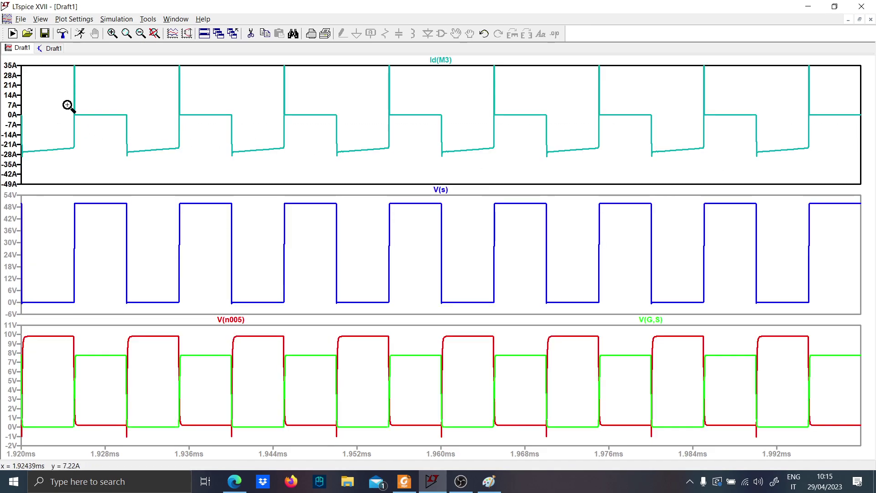
left_click_drag(69, 106, 870, 172)
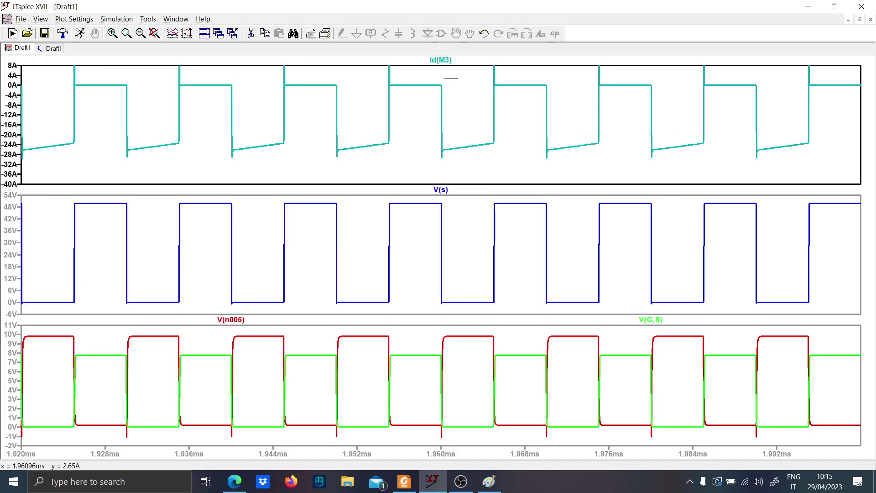
right_click(423, 60)
left_click(387, 63)
right_click(437, 61)
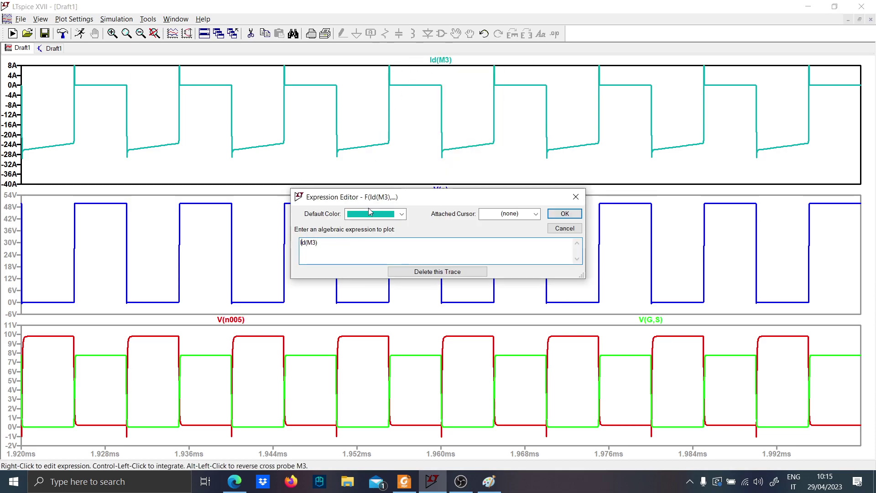
type("-")
key("Return")
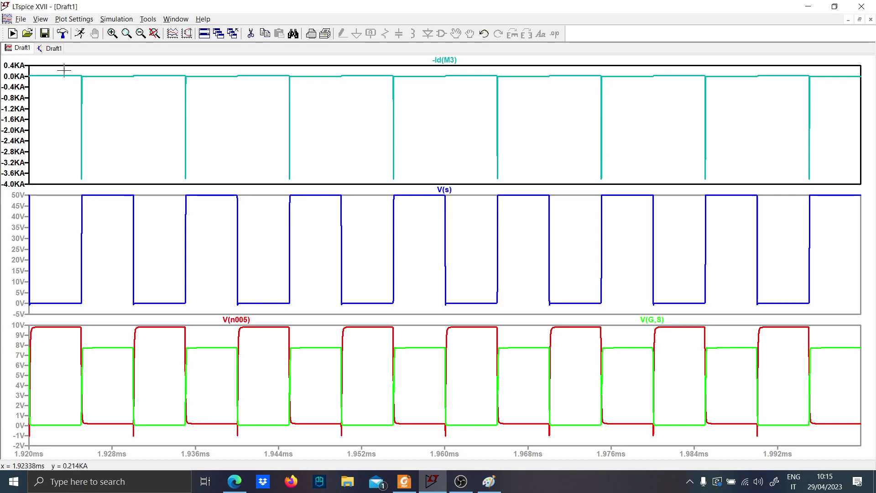
Plot the high-side MOSFET's source current Is(M2) in the same pane as -Id(M3)
left_click_drag(64, 70, 848, 92)
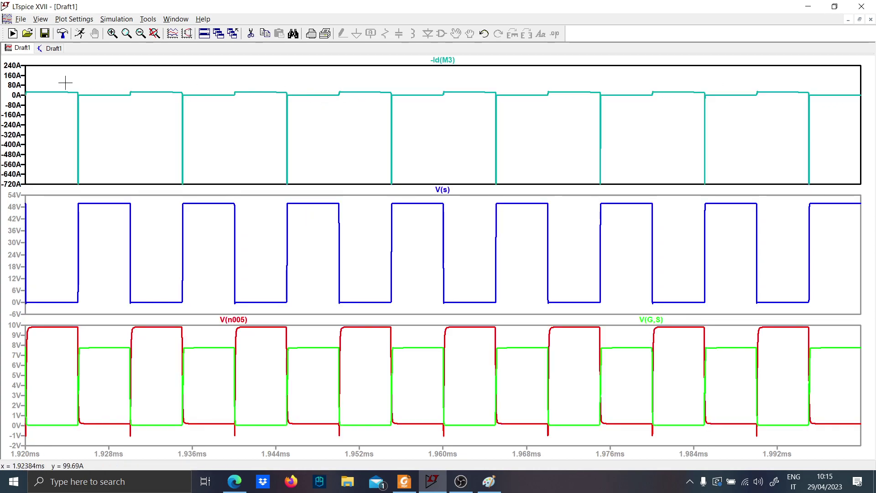
left_click_drag(65, 82, 822, 109)
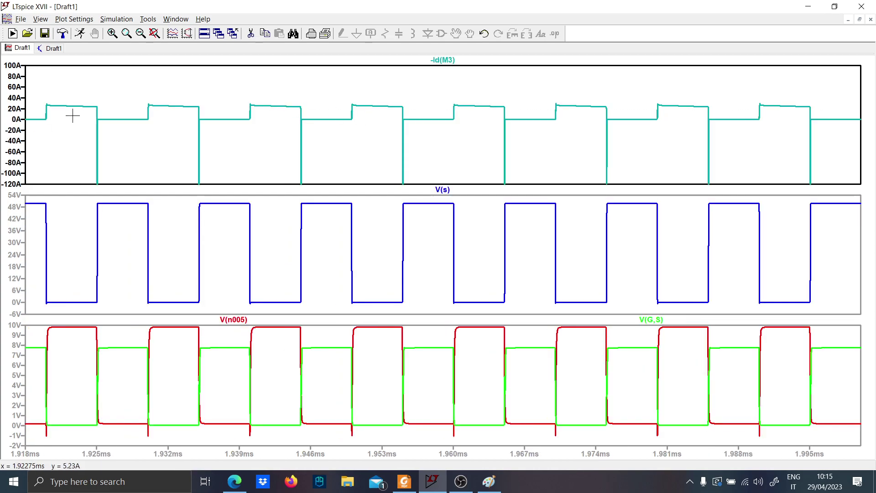
left_click_drag(48, 101, 812, 132)
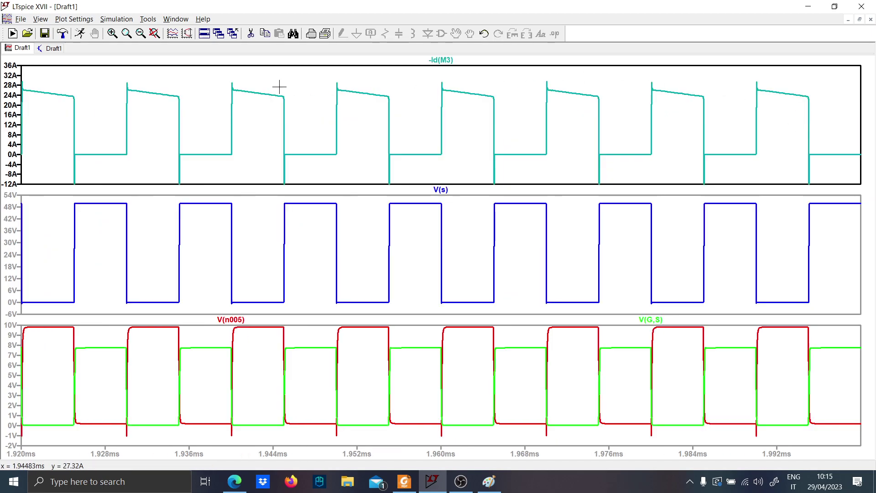
left_click(49, 49)
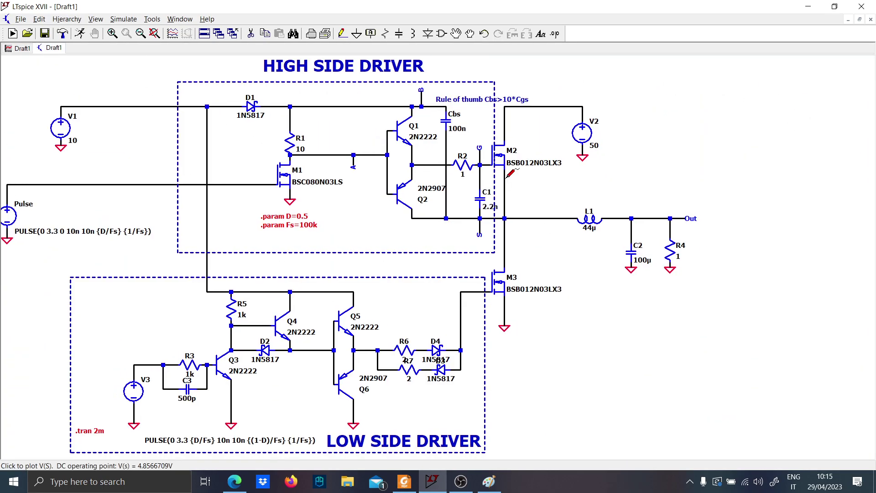
left_click(15, 49)
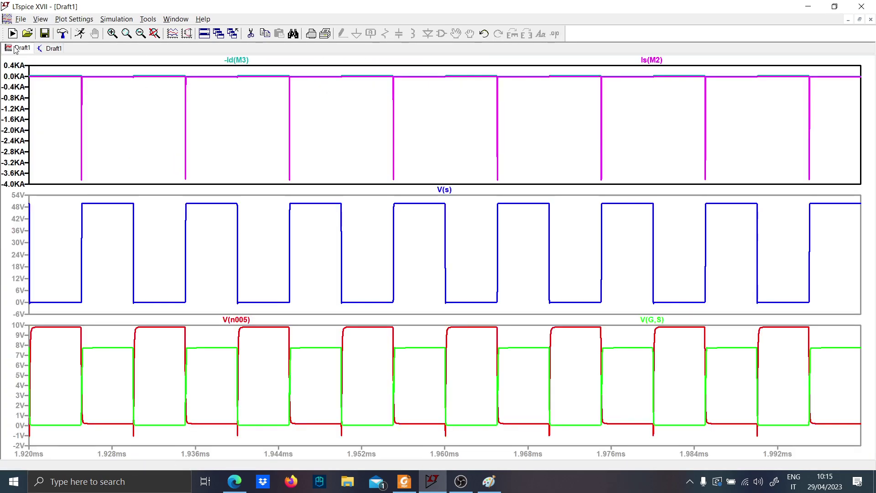
Invert the high-side MOSFET's current trace by changing its expression to -Is(M2)
left_click_drag(57, 71, 339, 93)
left_click_drag(103, 80, 825, 124)
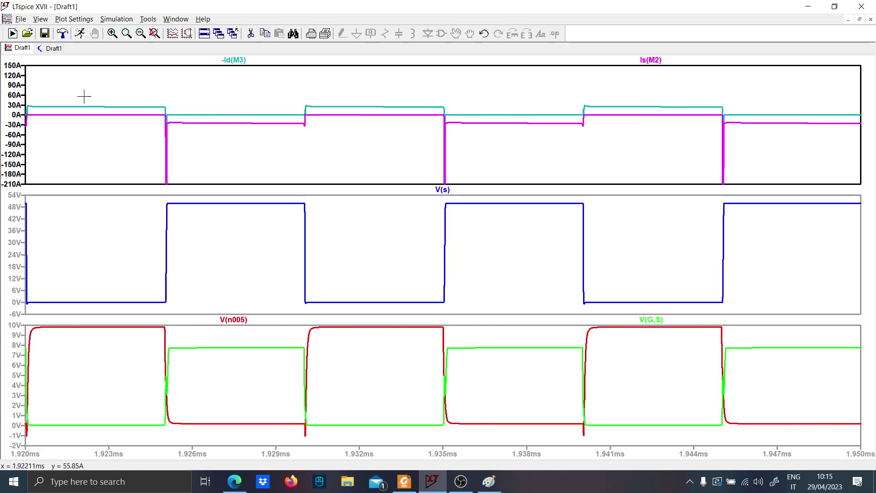
right_click(651, 59)
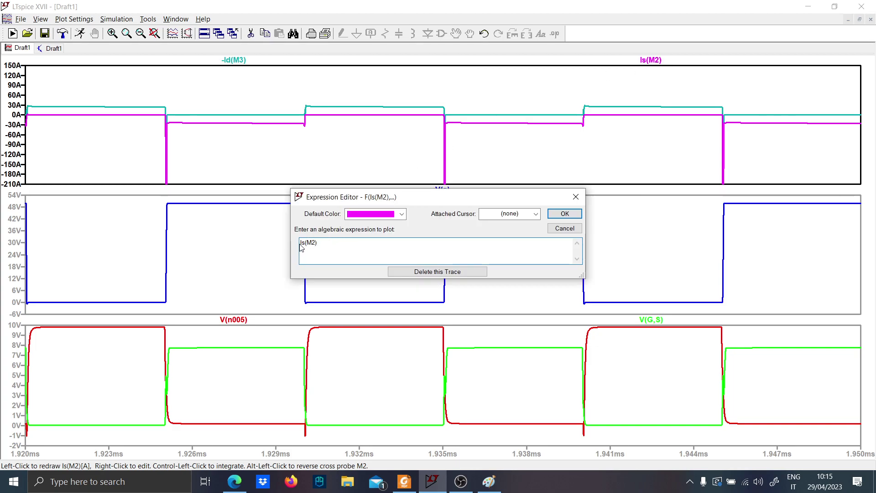
type("-")
key("Return")
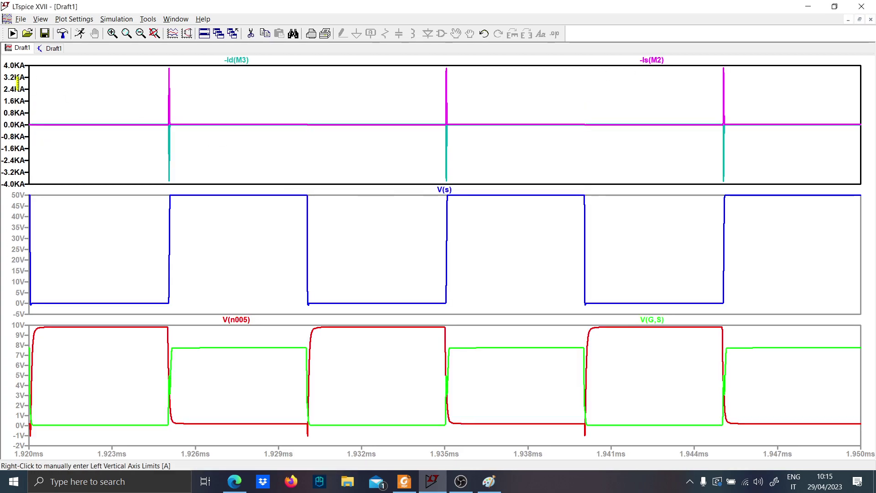
Examine the -Id(M3) and -Is(M2) currents at the switching transitions, over the full simulation, and across several cycles near 600 µs
left_click_drag(39, 117, 566, 133)
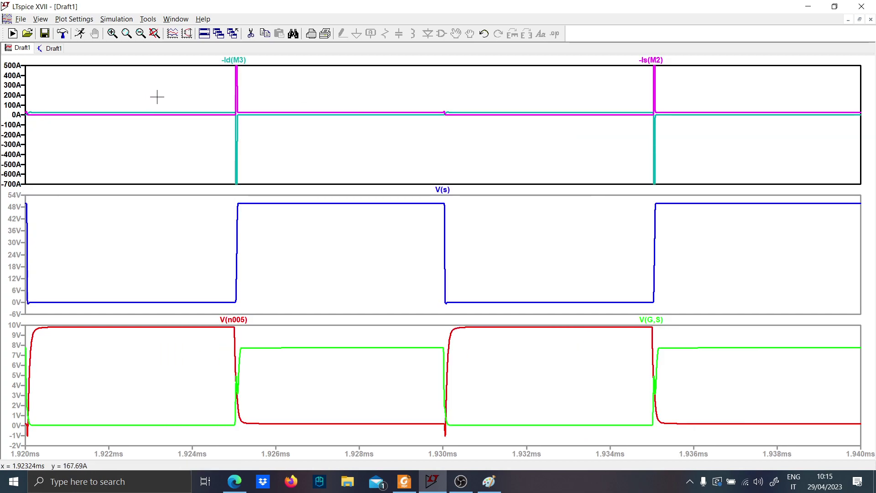
left_click_drag(124, 102, 733, 142)
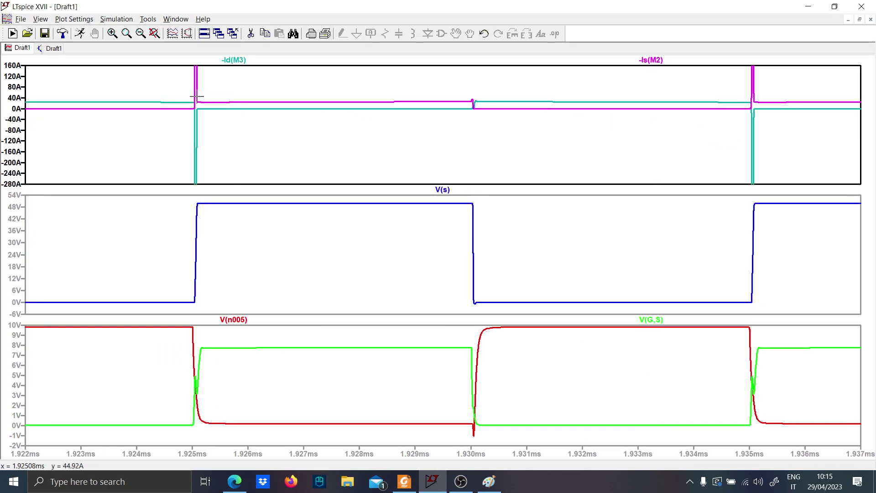
left_click_drag(196, 96, 796, 118)
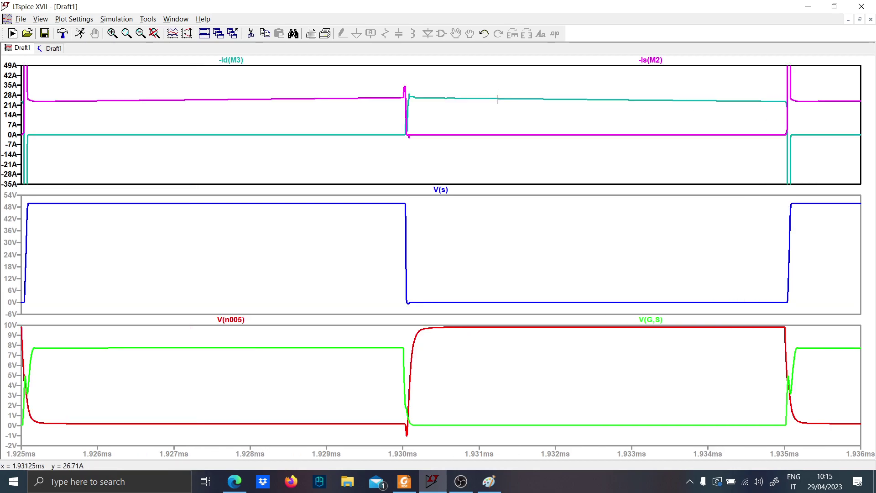
right_click(142, 82)
left_click(168, 86)
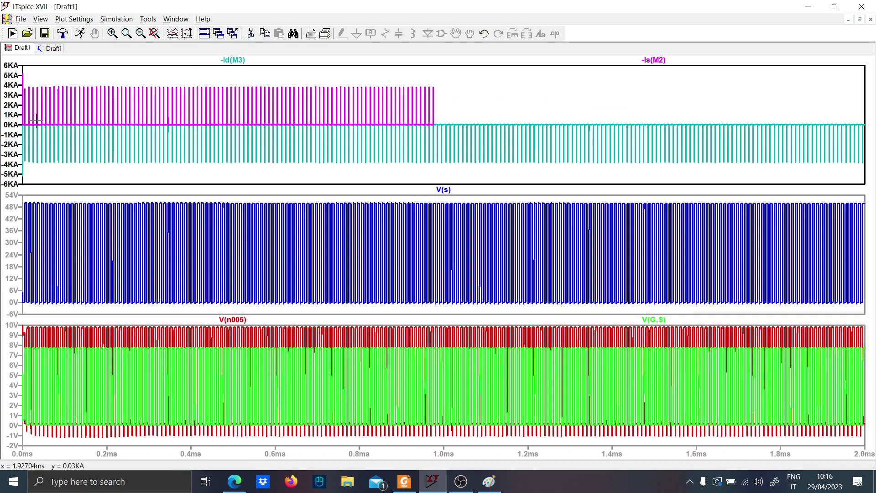
left_click_drag(60, 123, 872, 141)
left_click_drag(84, 87, 683, 103)
left_click_drag(193, 96, 809, 130)
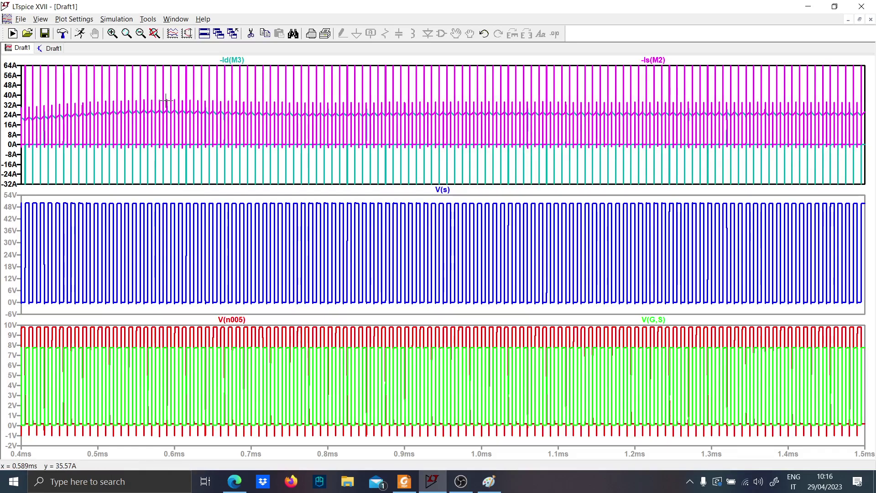
left_click_drag(165, 103, 434, 159)
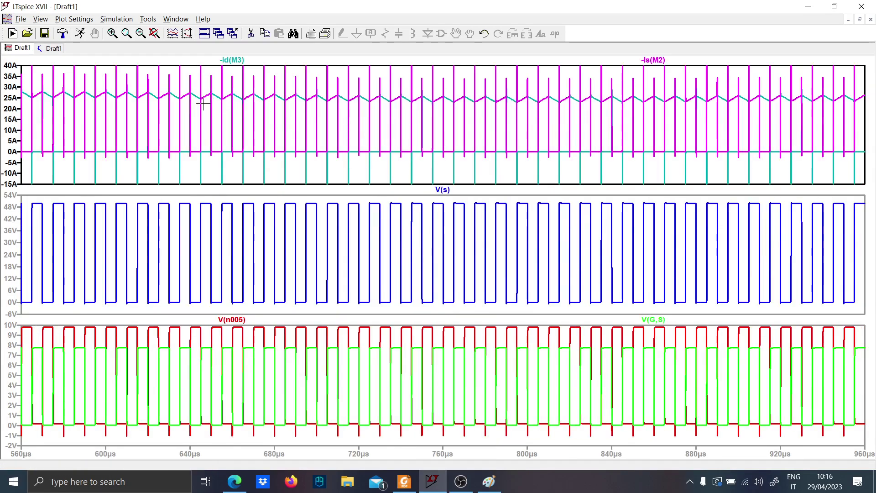
left_click_drag(101, 75, 444, 157)
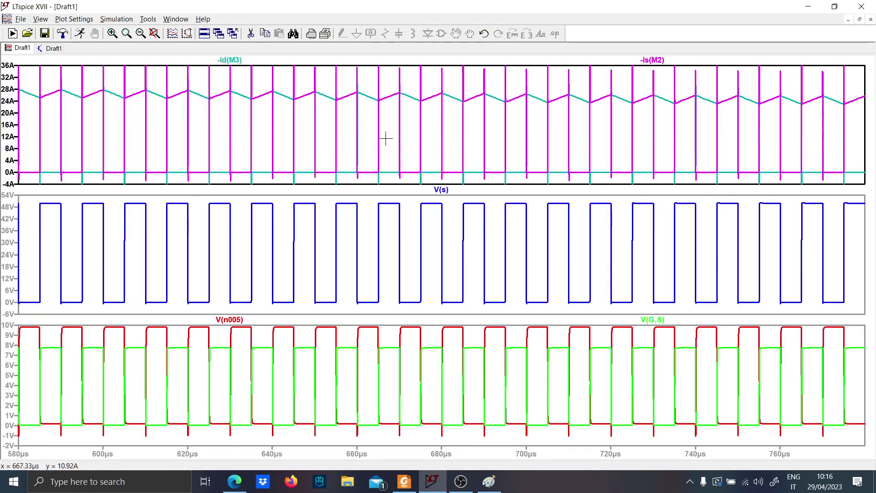
left_click_drag(97, 76, 365, 174)
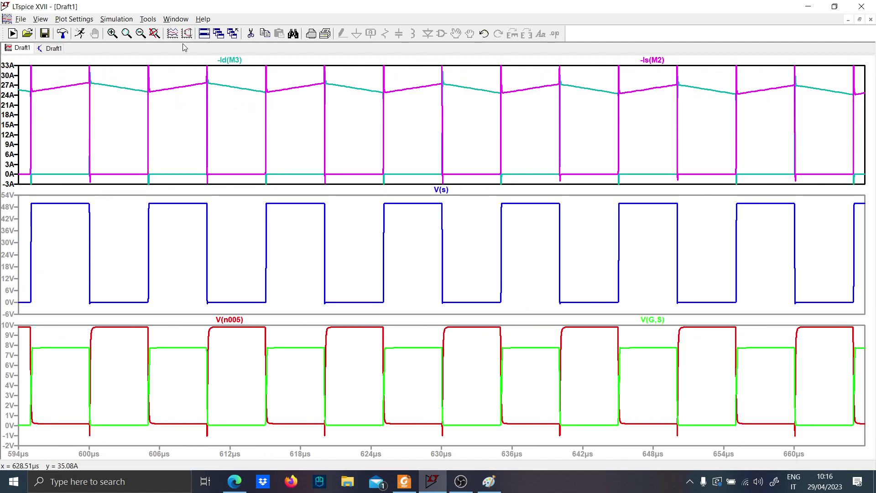
Plot the current of inductor L1 in the MOSFET current pane and invert it to -I(L1)
left_click(52, 48)
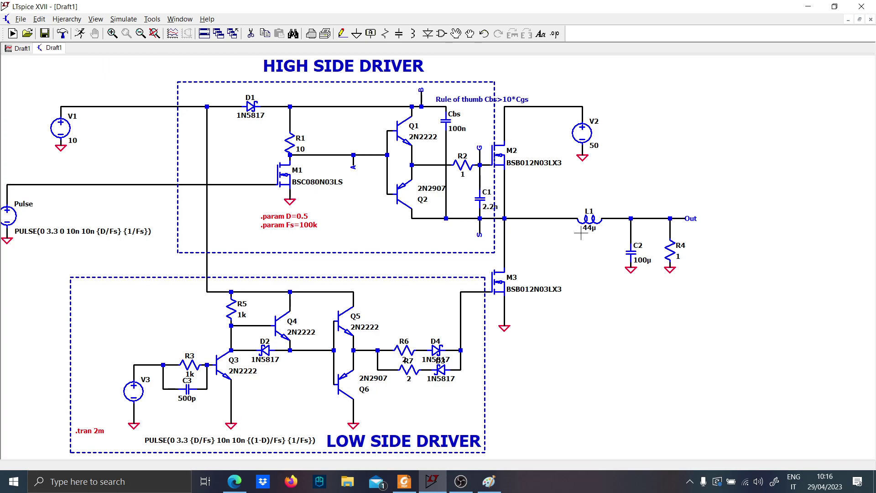
left_click(595, 216)
left_click(19, 48)
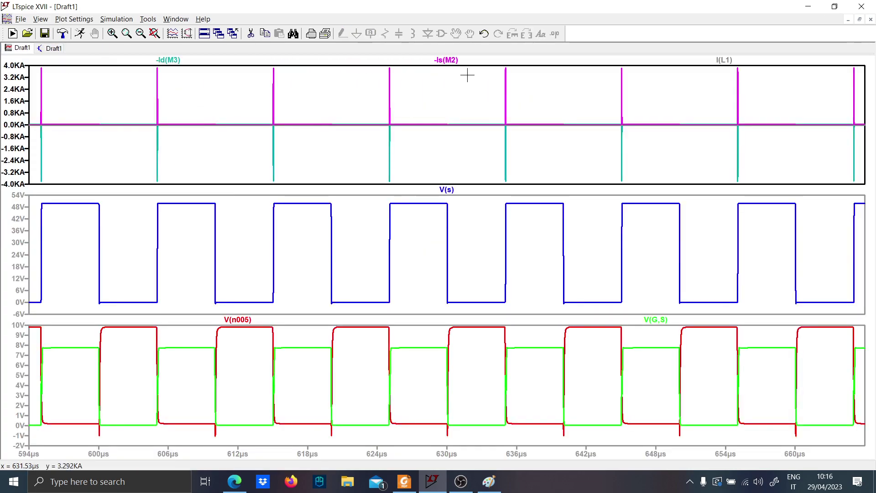
left_click_drag(27, 121, 812, 128)
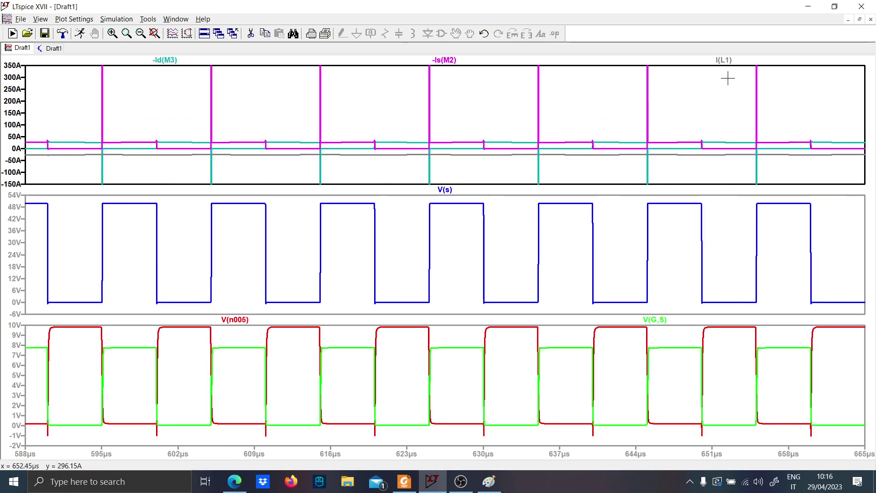
right_click(723, 59)
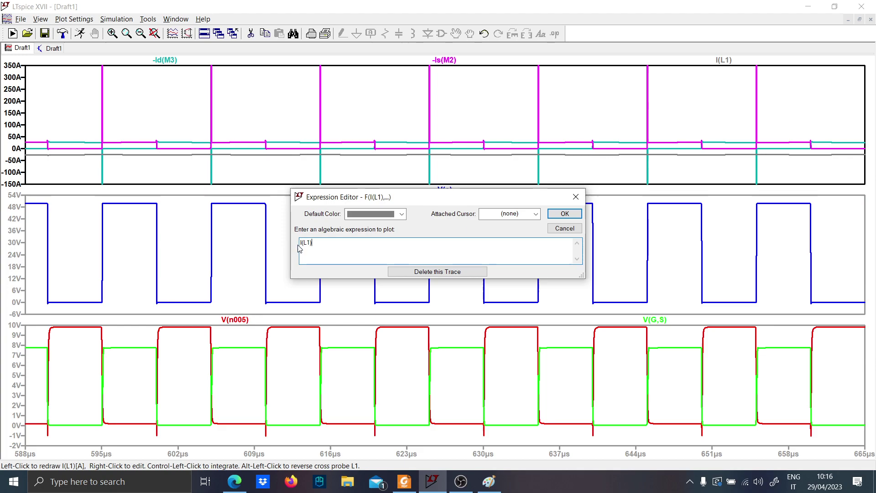
type("-")
key("Return")
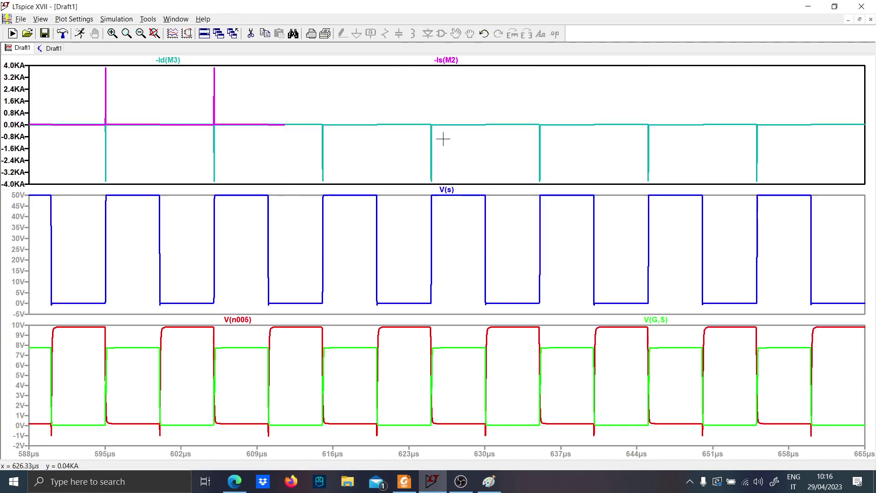
Examine the triangular ripple of -I(L1) between about 23 A and 29 A from 570 µs to 680 µs
left_click_drag(40, 119, 773, 137)
left_click_drag(35, 108, 859, 126)
left_click_drag(26, 118, 872, 146)
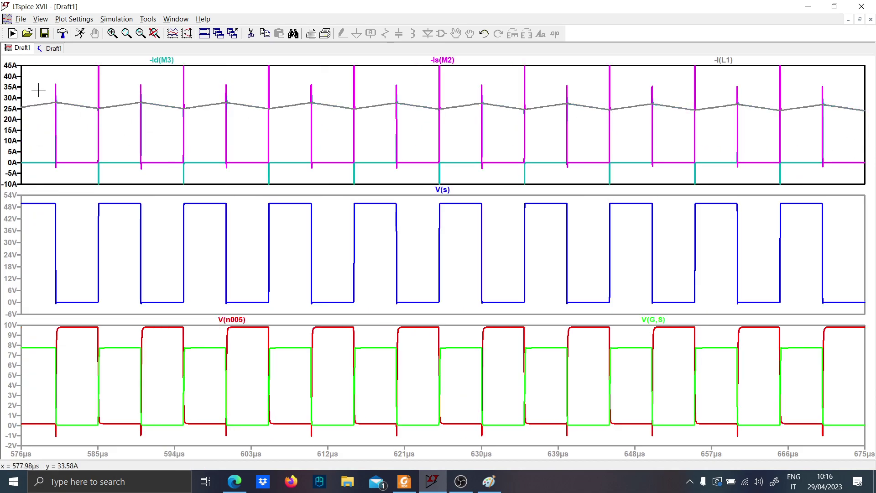
left_click_drag(31, 89, 868, 121)
left_click_drag(19, 99, 864, 137)
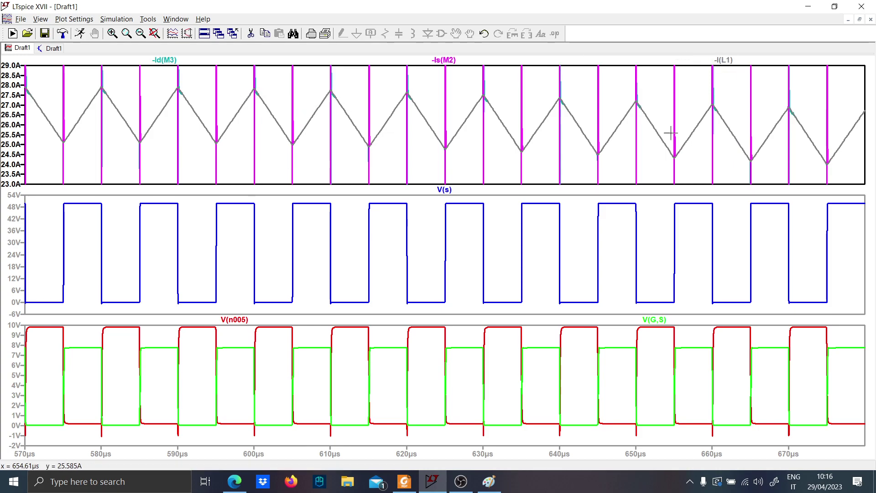
Add a plot pane above the MOSFET currents and plot the current of output capacitor C2 in it
left_click(50, 48)
scroll(522, 210, "up", 5)
left_click_drag(558, 188, 452, 216)
left_click(16, 49)
right_click(400, 133)
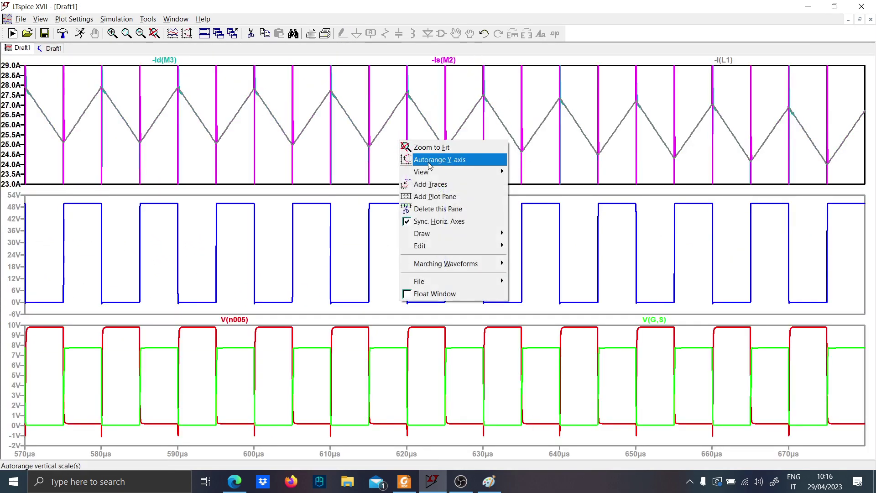
left_click(436, 196)
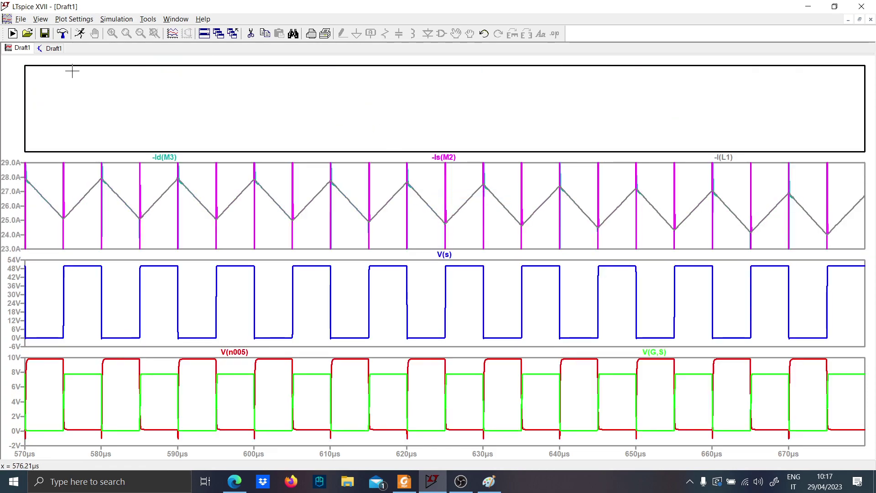
left_click(51, 48)
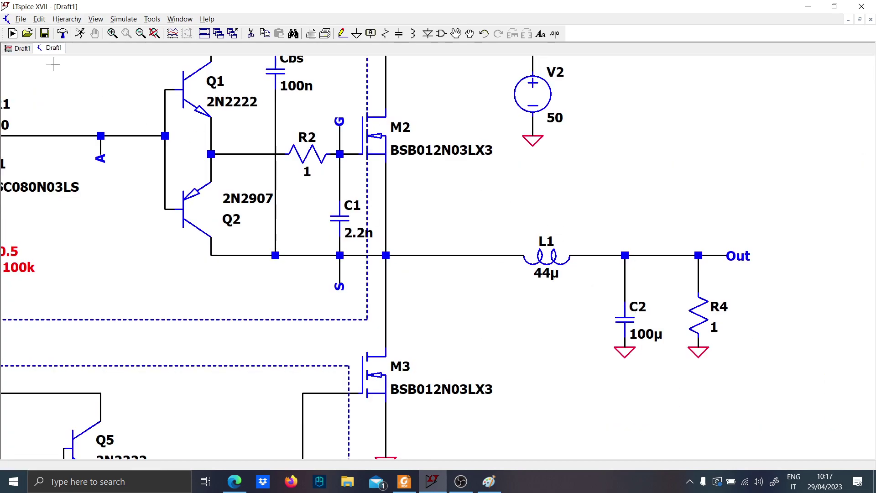
left_click(13, 47)
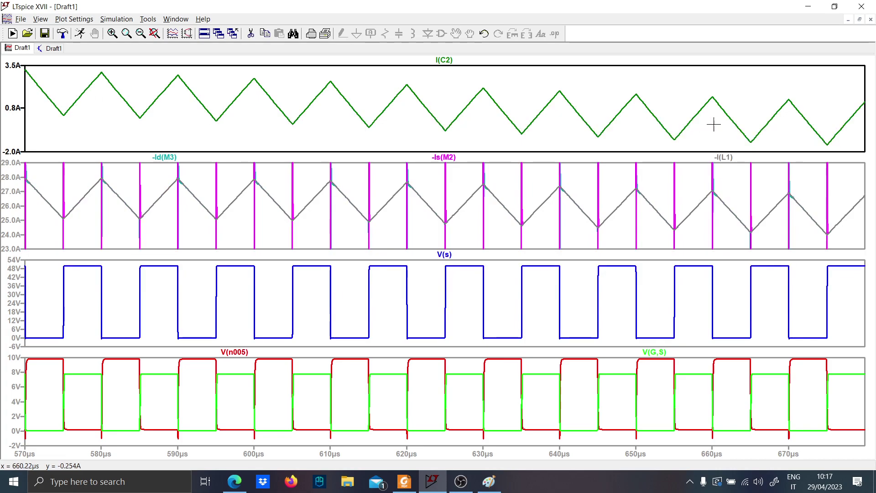
Compare the I(C2) waveform with the output filter and load around L1, C2 and R4 in the schematic
left_click(51, 48)
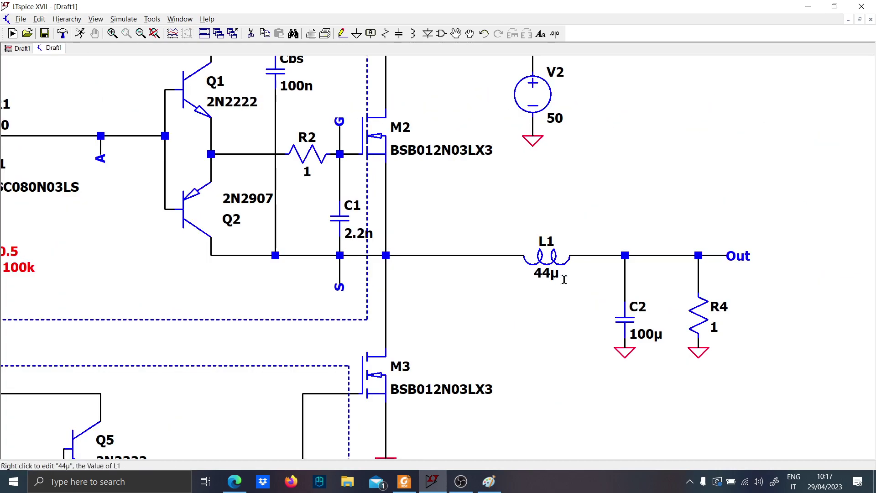
left_click(13, 48)
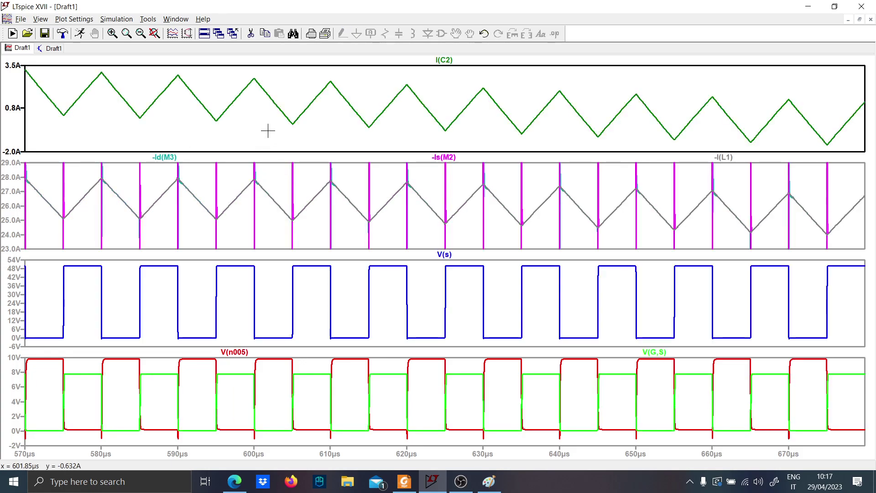
left_click(51, 48)
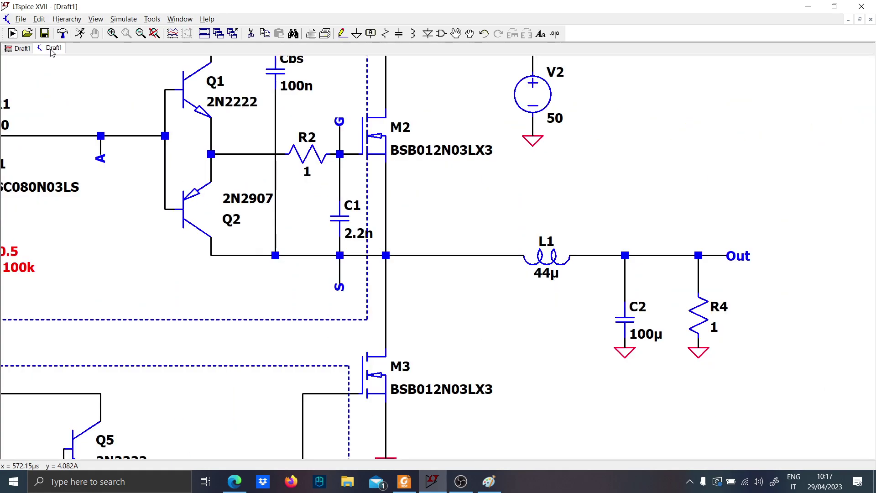
left_click(18, 48)
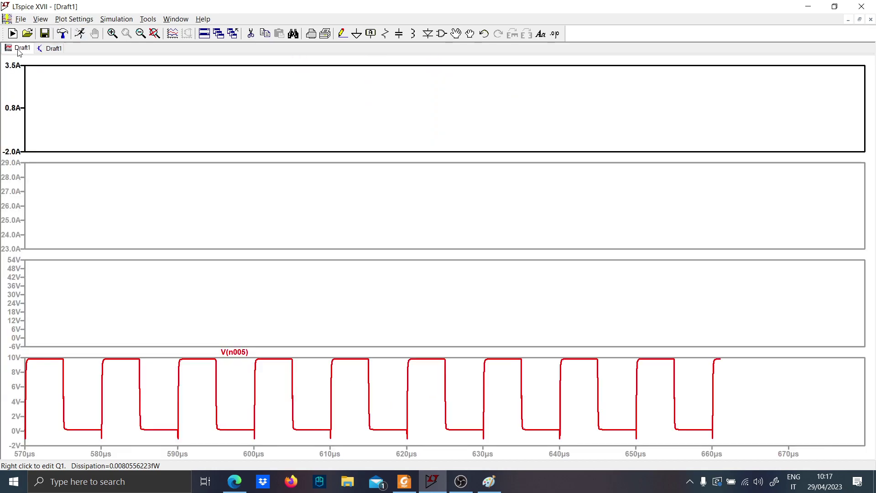
left_click(53, 50)
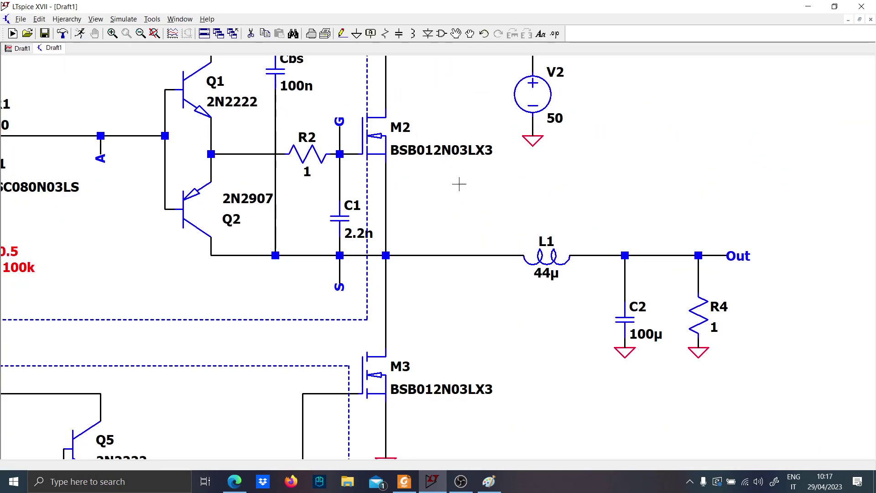
Add another plot pane above the capacitor current and plot the output voltage V(out) in it
mouse_move(465, 190)
left_mouse_down()
mouse_move(623, 299)
mouse_move(578, 121)
mouse_move(562, 122)
mouse_move(532, 283)
mouse_move(502, 262)
left_mouse_up()
left_click(18, 49)
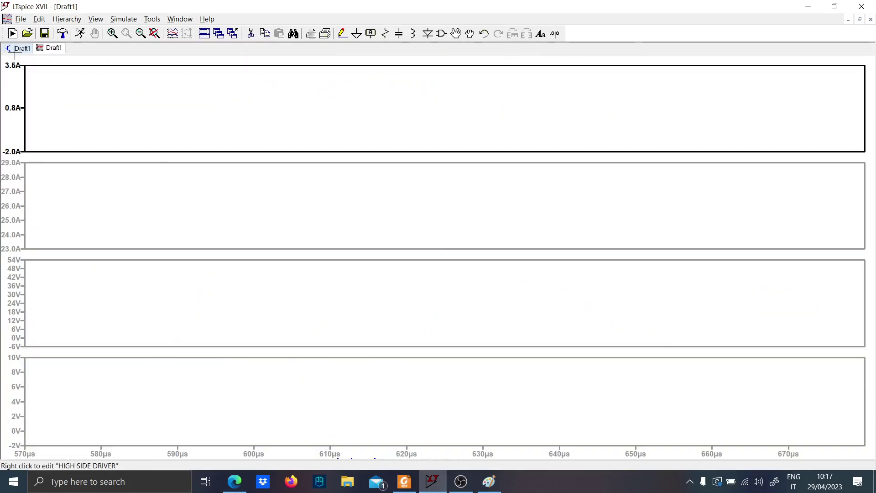
right_click(241, 131)
left_click(281, 188)
left_click(42, 51)
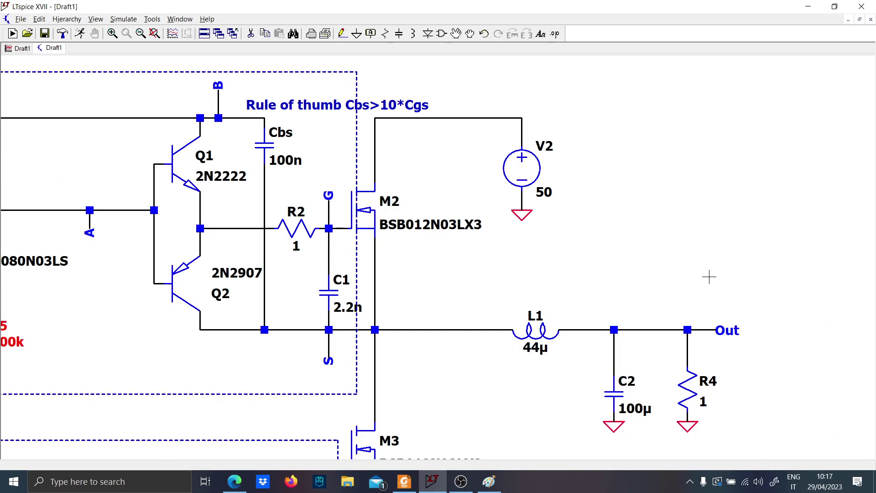
left_click(18, 48)
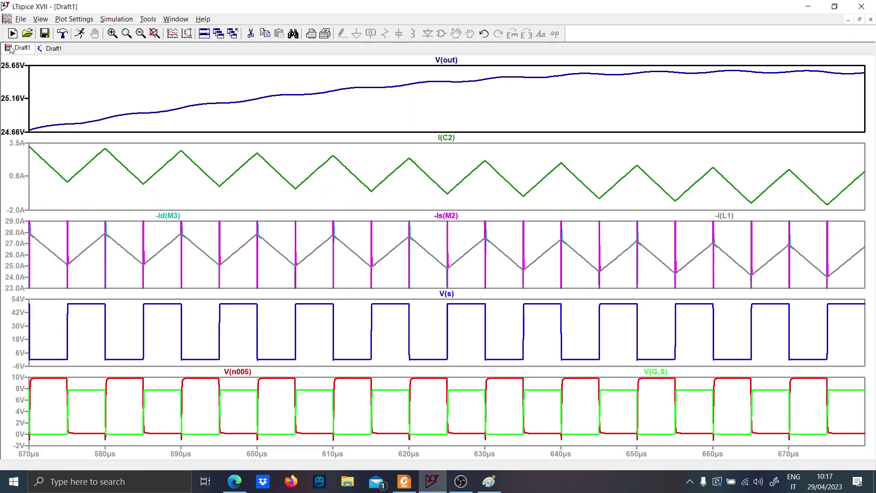
Examine V(out) over the full simulation, then its steady-state ripple between 1.90 ms and 2.00 ms
right_click(559, 112)
left_click(576, 122)
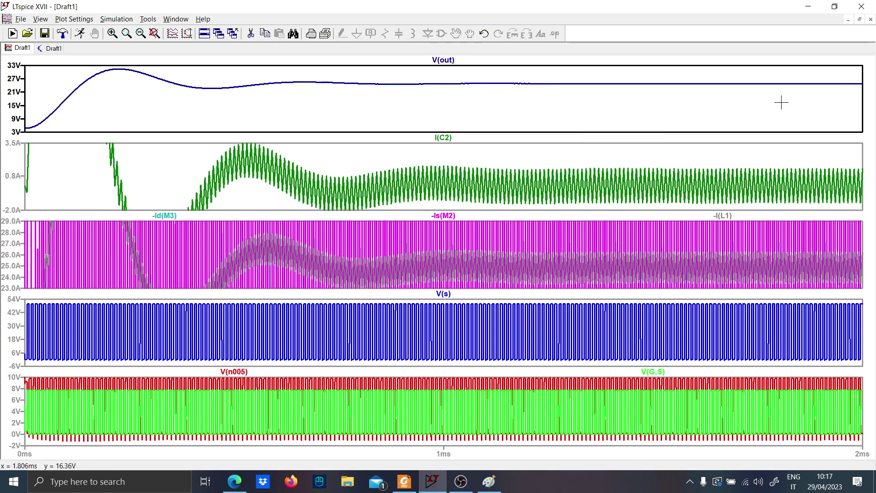
left_click_drag(742, 77, 858, 93)
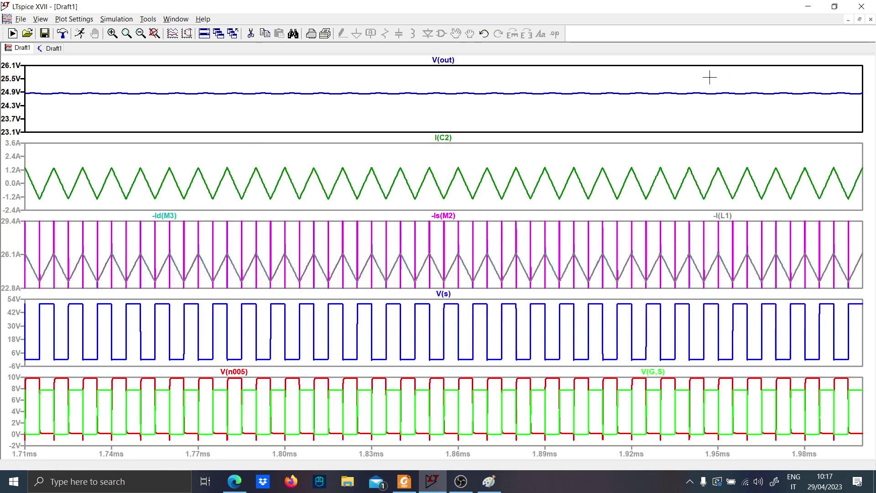
left_click_drag(428, 90, 861, 103)
left_click_drag(144, 85, 861, 105)
left_click_drag(294, 79, 860, 94)
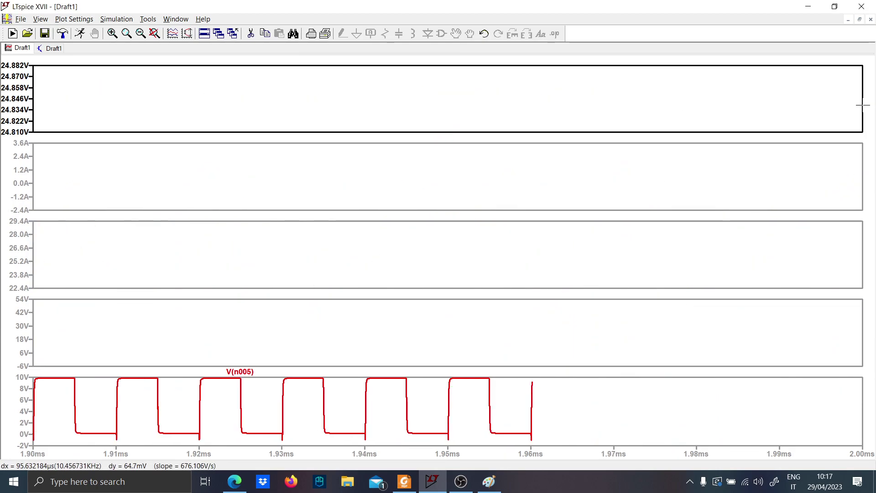
Tile the schematic and waveform windows side by side and fit the whole circuit in its window
left_click(45, 51)
right_click(650, 35)
left_click(676, 55)
key("space")
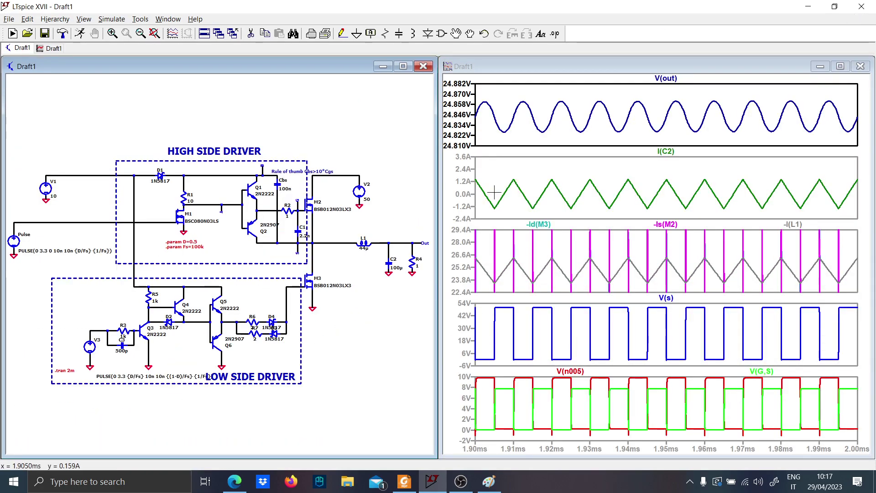
left_click(811, 6)
left_click(811, 5)
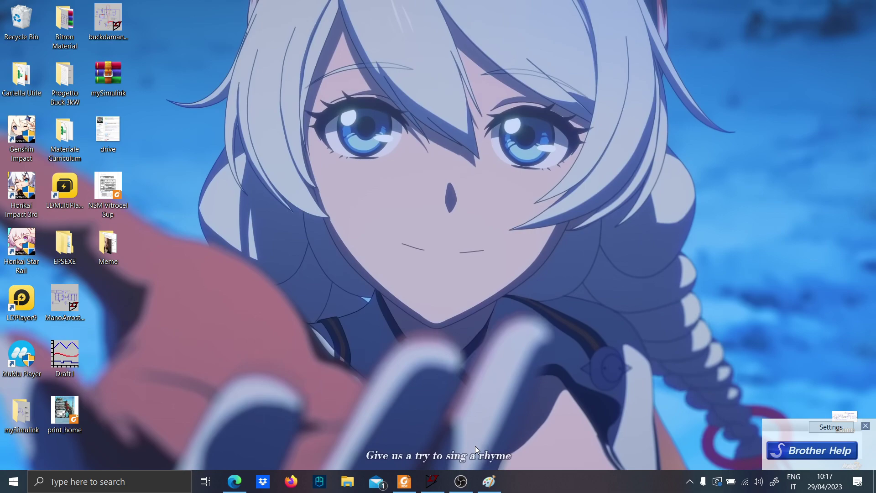
left_click(434, 481)
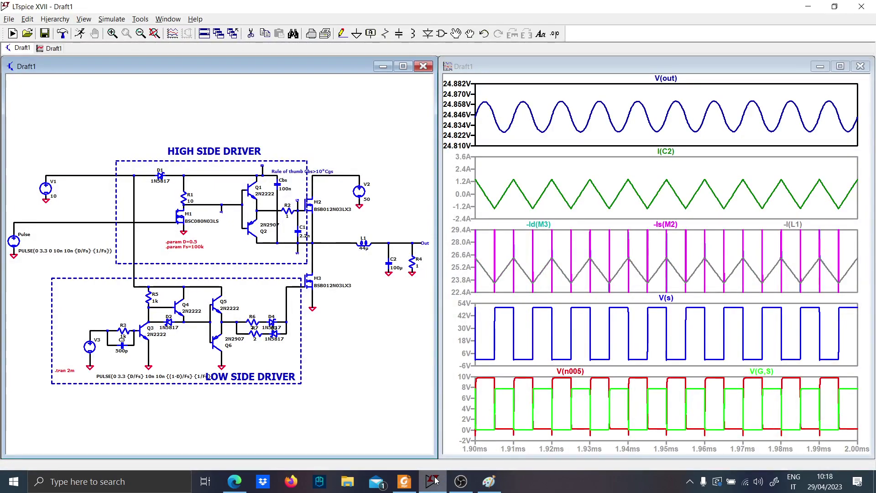
mouse_move(459, 481)
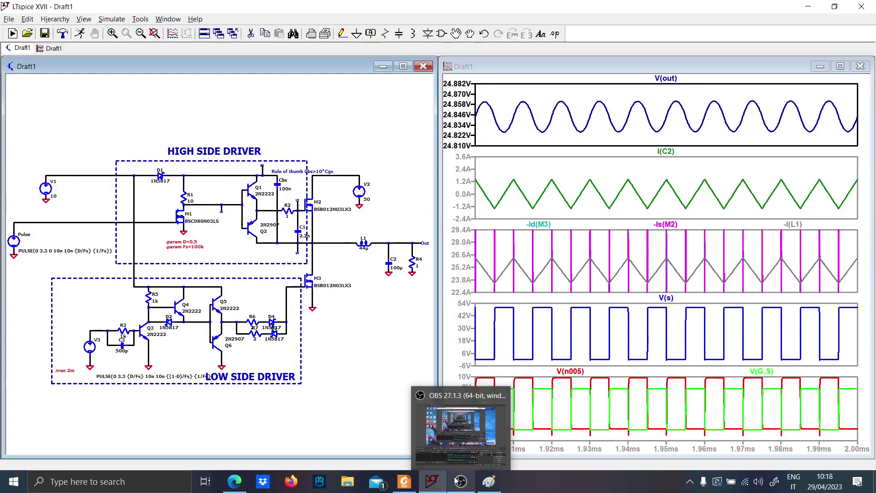
left_click(460, 424)
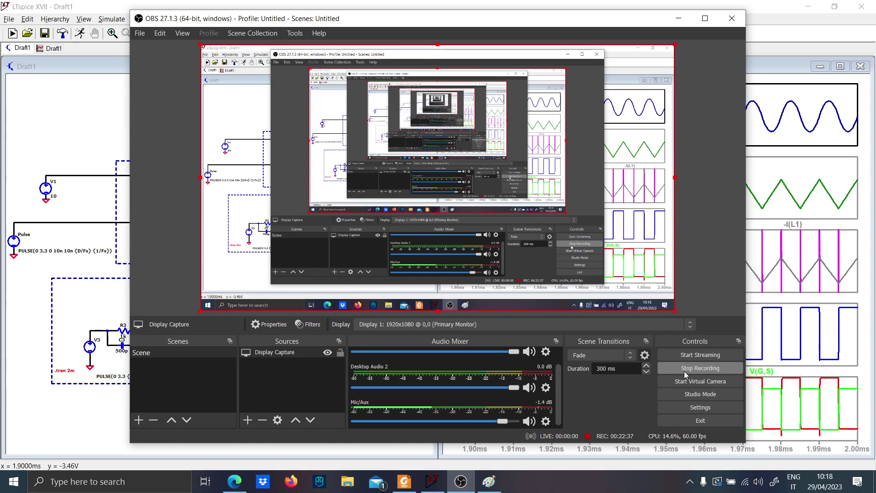